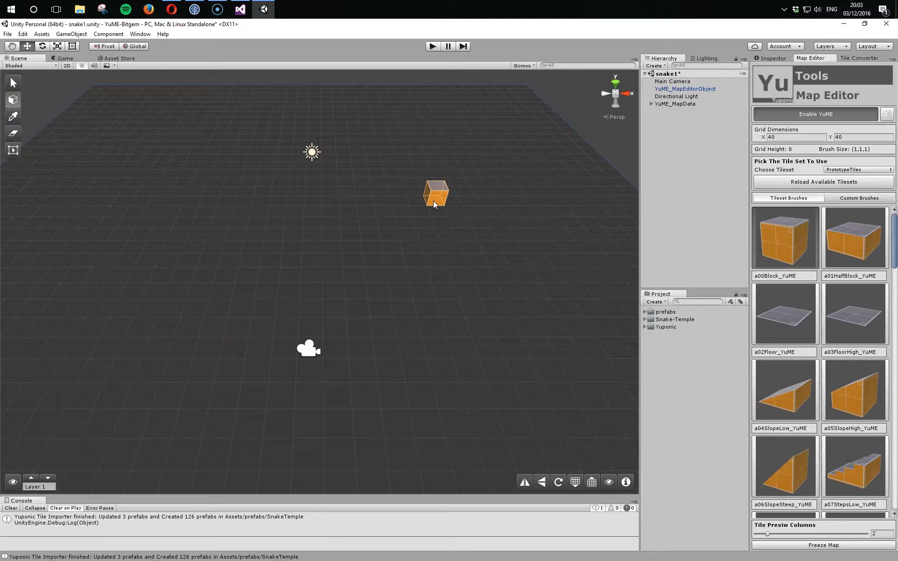
- Reload the available tilesets, switch to the SnakeTemple tileset and look through its brushes
click(830, 182)
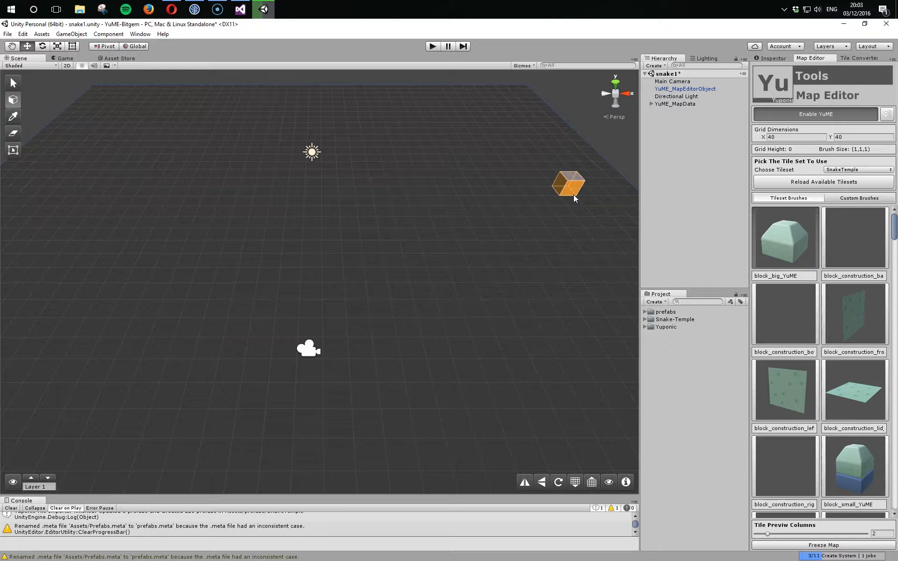
scroll(833, 345, down, 5)
scroll(833, 345, down, 10)
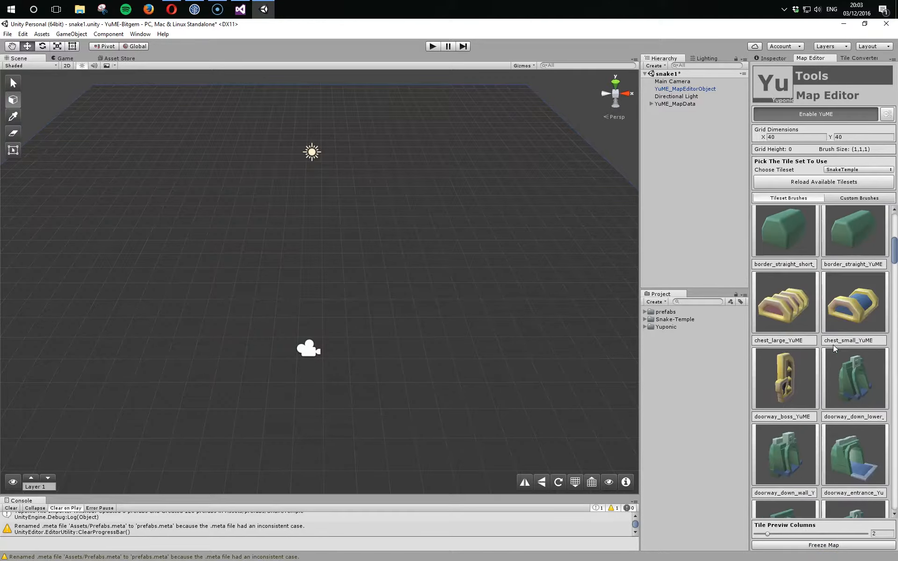
scroll(833, 346, up, 8)
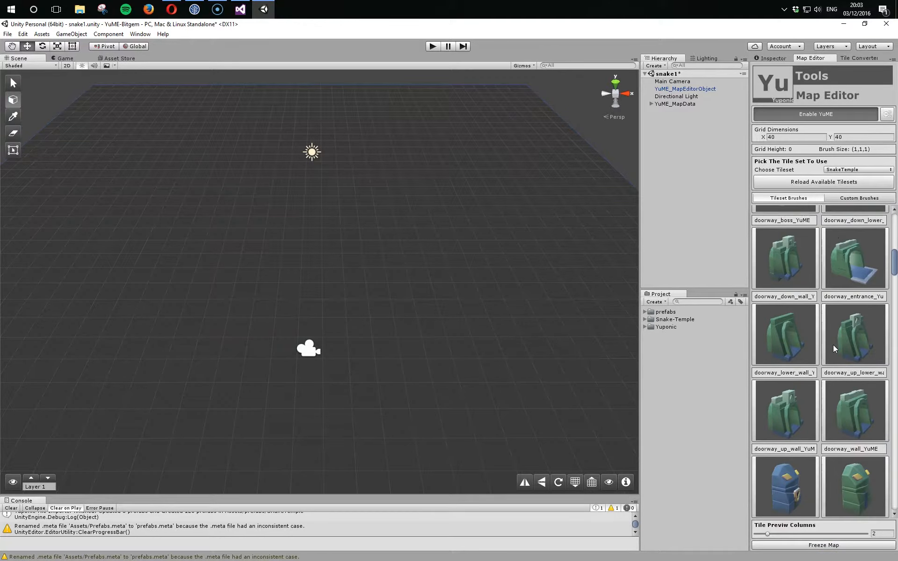
scroll(834, 349, up, 1)
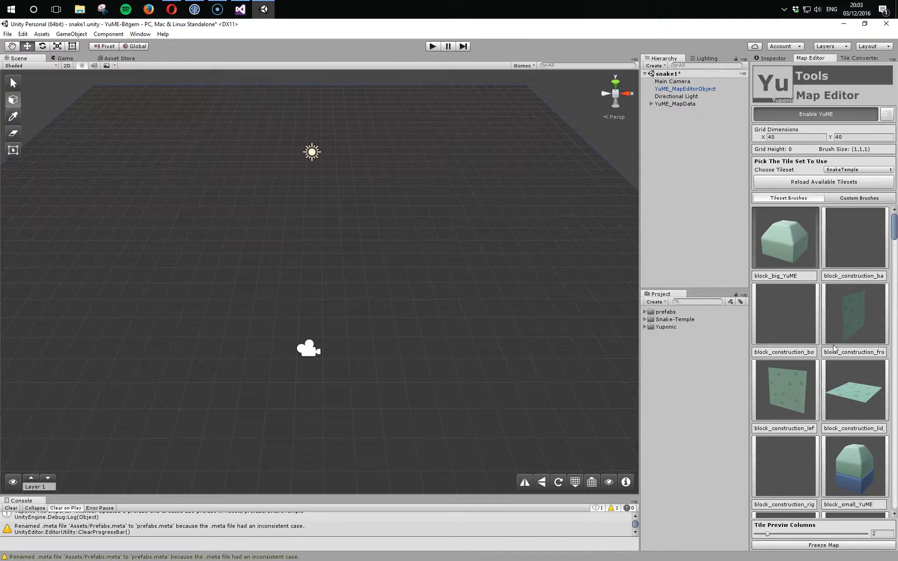
- Place a block_big_YuME tile near the middle of the grid and check its footprint against the cells from above and from the side
click(786, 264)
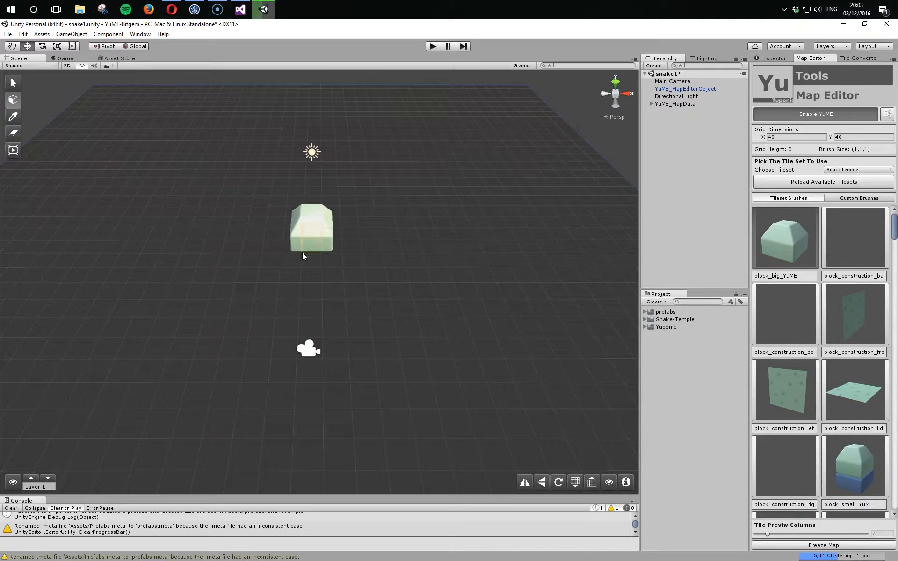
click(616, 83)
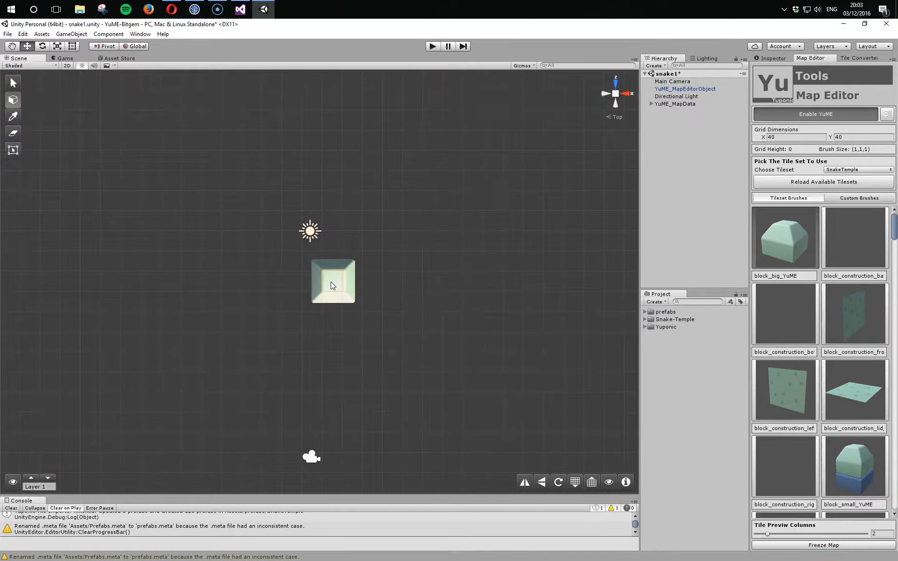
click(330, 282)
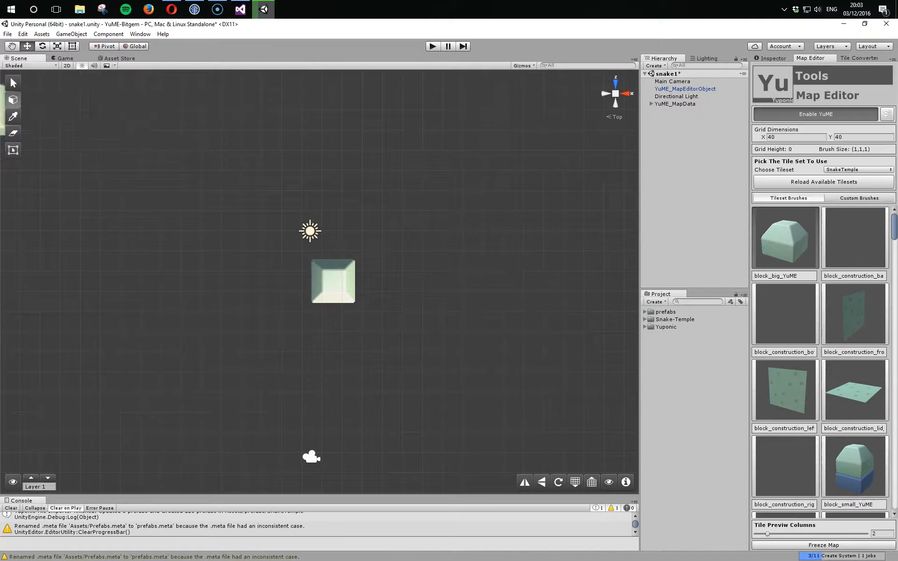
click(619, 118)
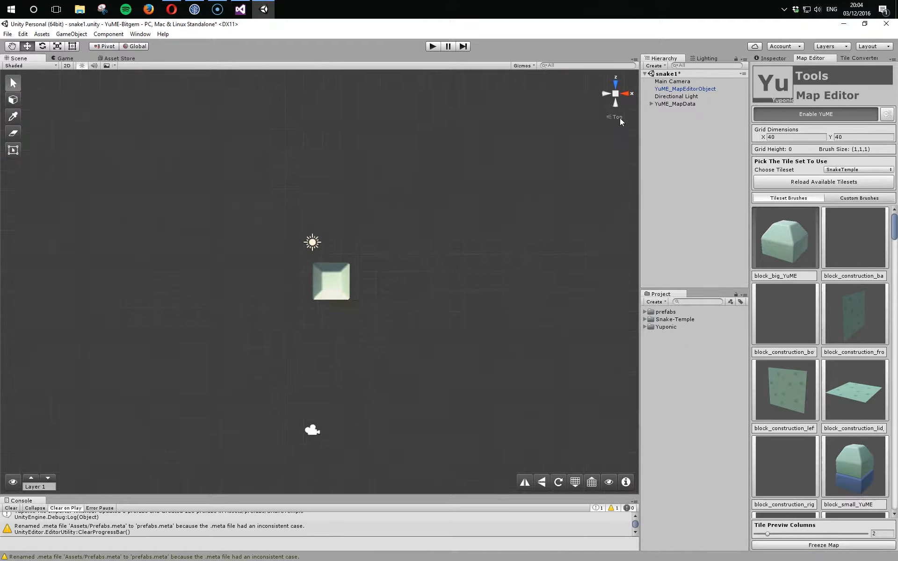
scroll(336, 290, up, 3)
scroll(335, 289, up, 4)
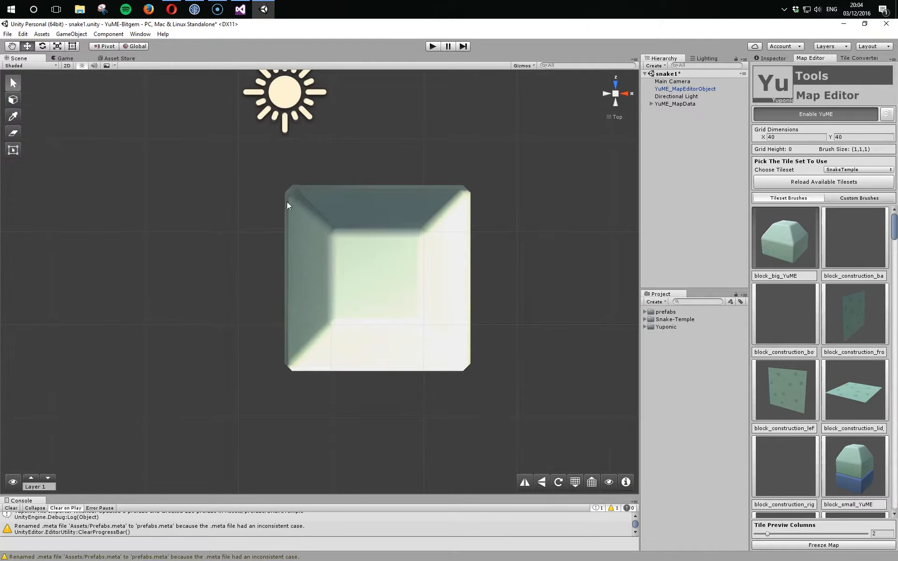
click(621, 116)
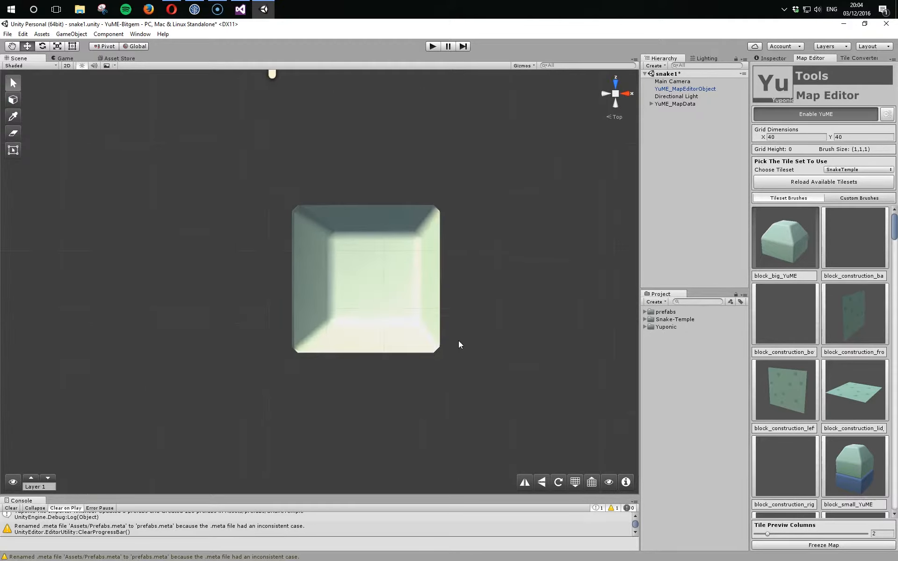
alt+drag(446, 371, 437, 287)
- Reconvert the SnakeTemple tileset with a rescale factor of 0.5 and a Y offset of -0.5
click(858, 58)
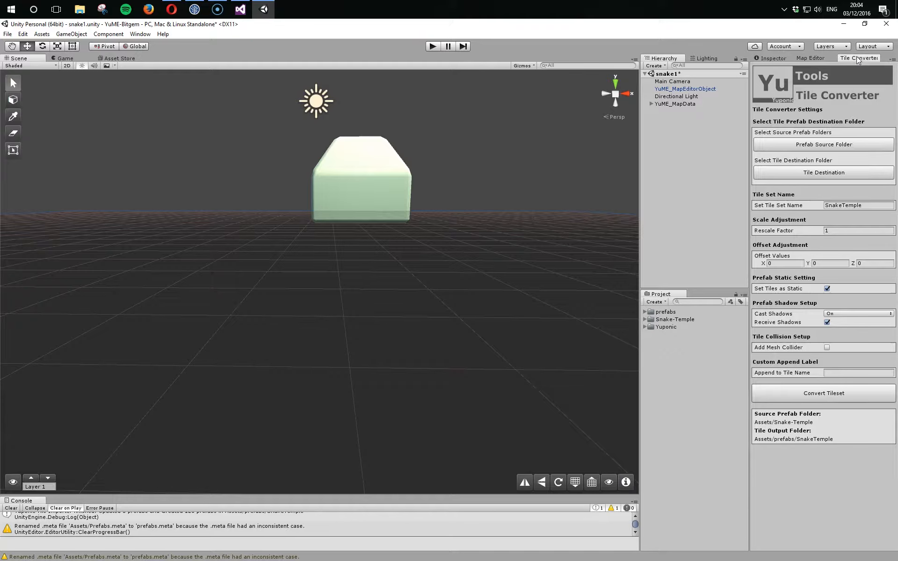
click(839, 231)
text(0.5)
click(824, 263)
click(836, 396)
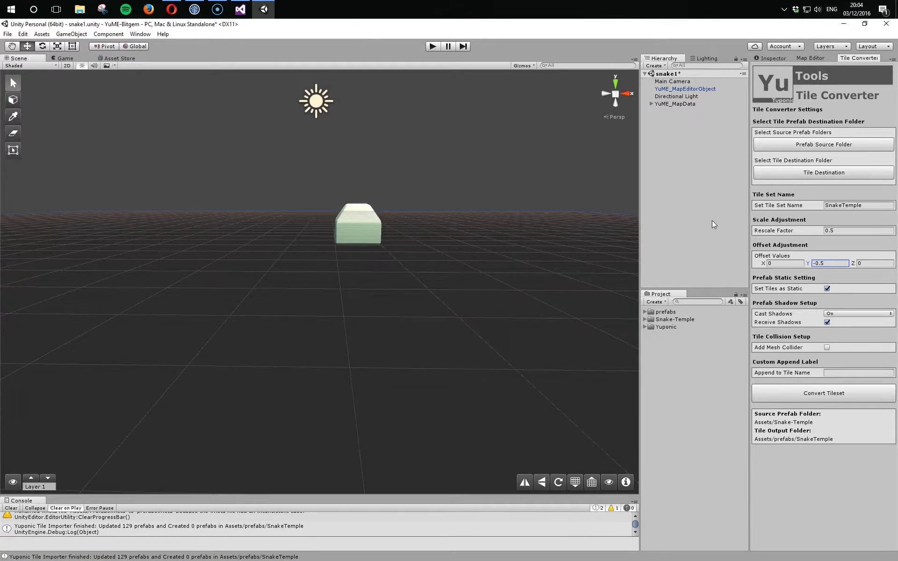
- Examine how the rescaled block fits the grid cells and ground level, in orthographic and perspective views from several angles
alt+drag(469, 257, 433, 354)
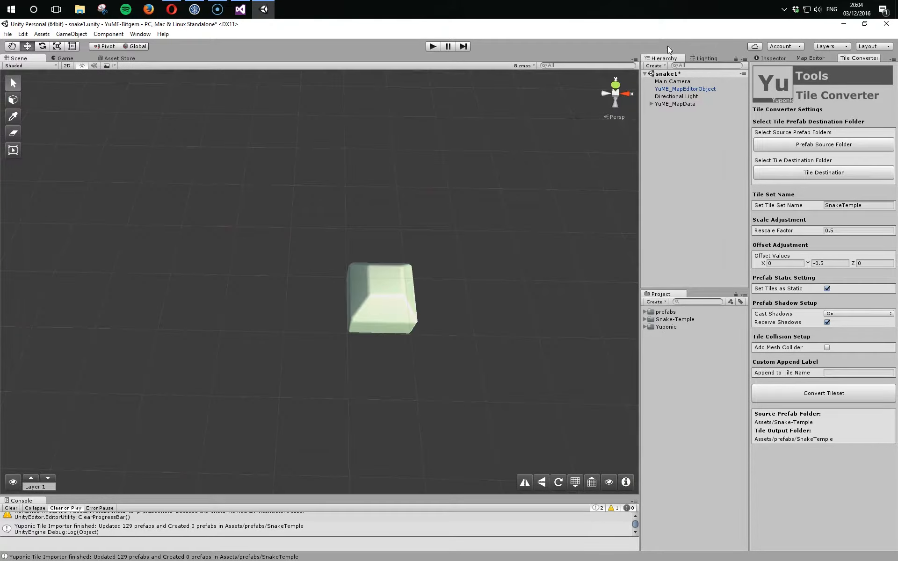
click(617, 117)
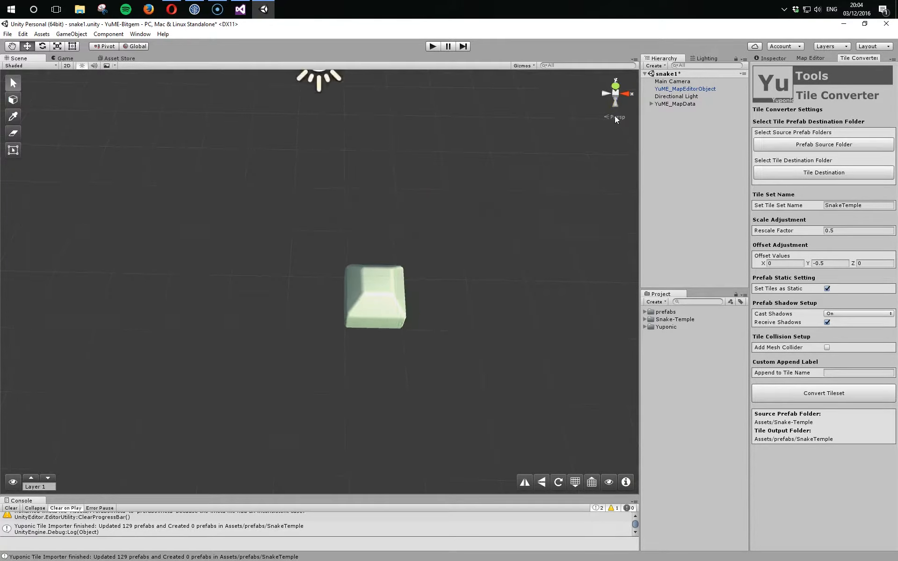
click(616, 88)
scroll(429, 292, down, 5)
alt+drag(453, 322, 513, 273)
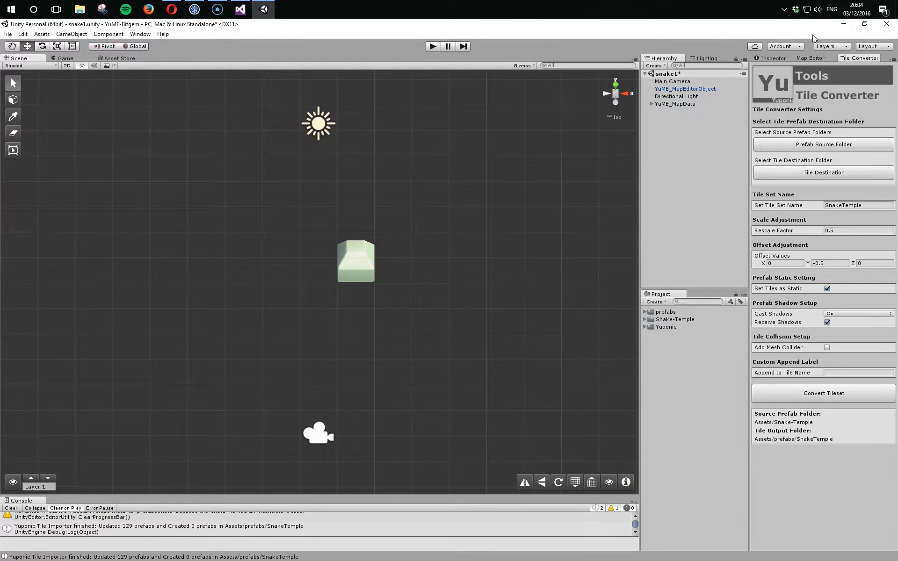
click(810, 58)
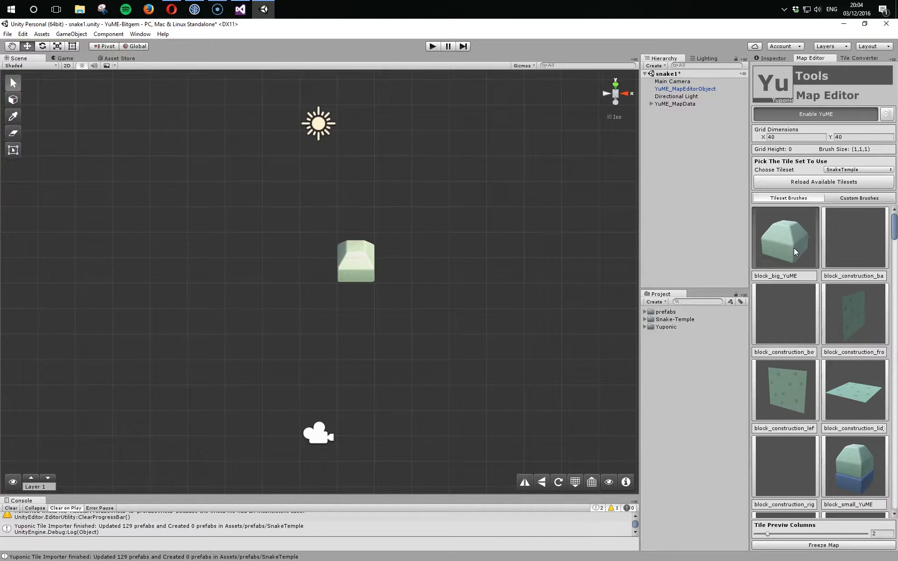
click(615, 117)
alt+drag(619, 200, 405, 345)
alt+drag(201, 349, 362, 376)
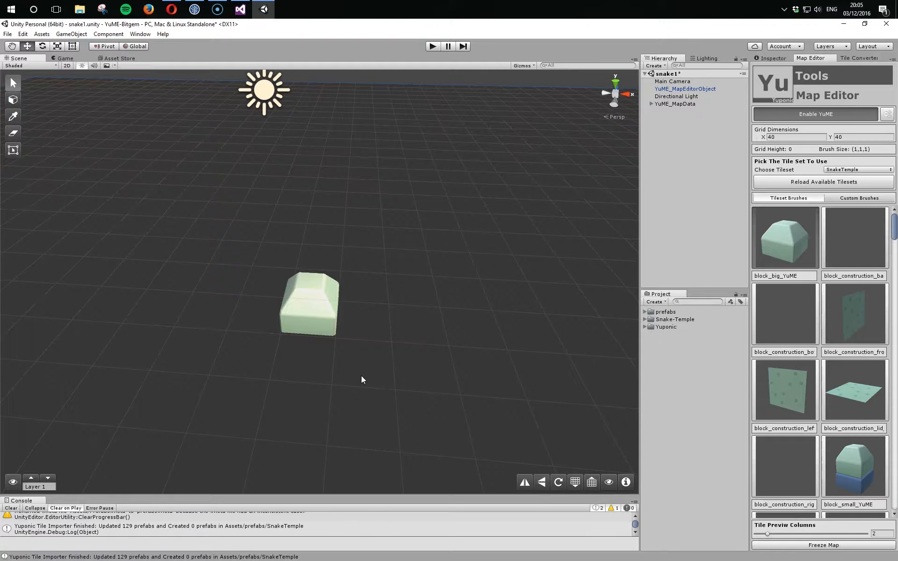
alt+drag(363, 375, 382, 369)
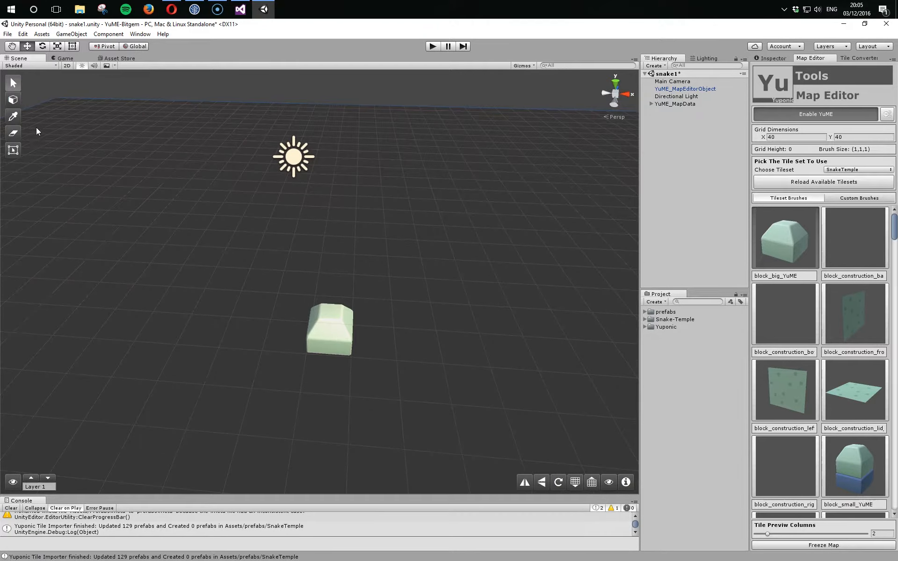
- Erase the test block from the grid with the brush tool
click(16, 103)
shift+click(339, 351)
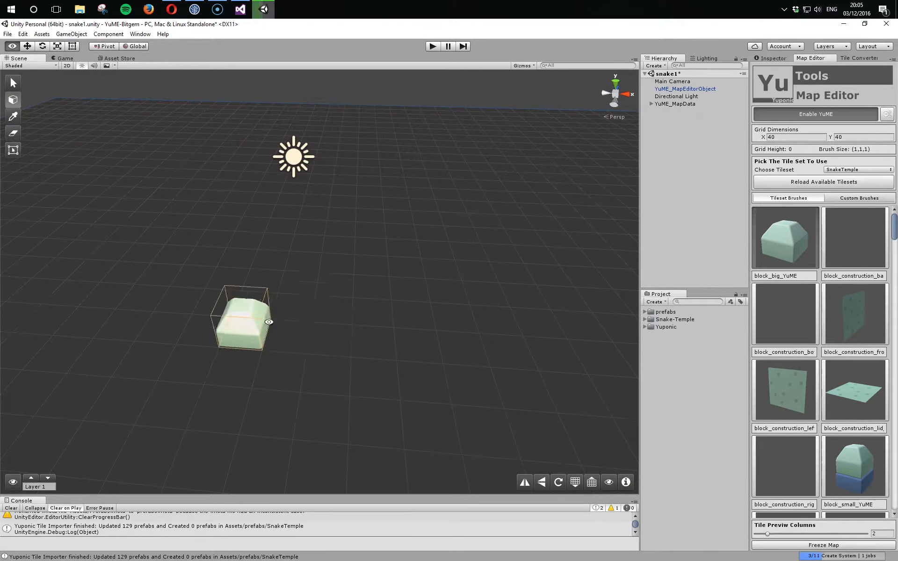
alt+drag(269, 320, 289, 306)
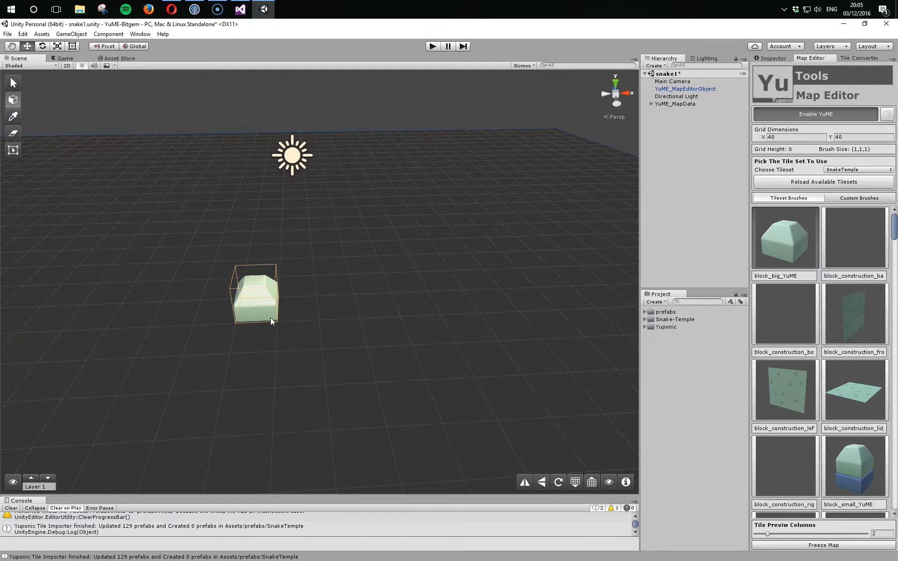
click(290, 316)
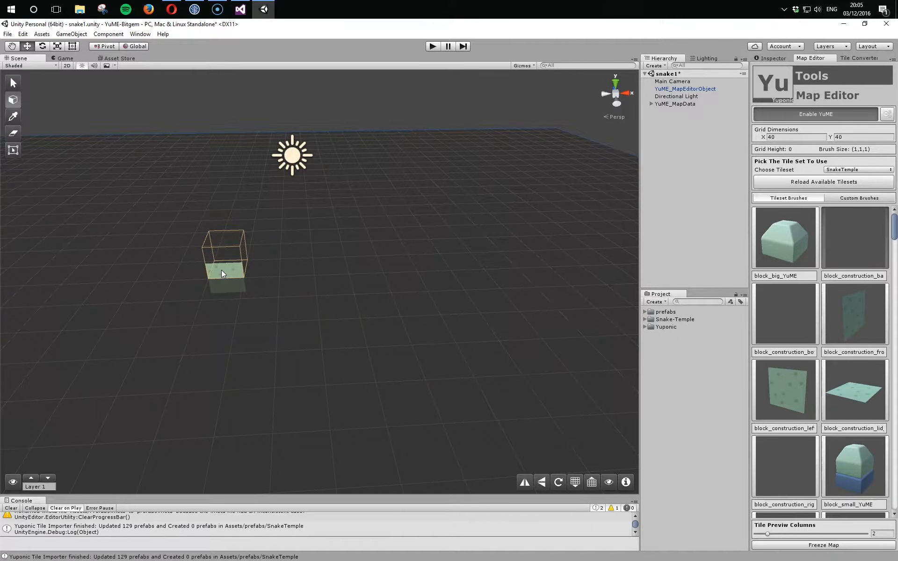
- Place a back construction tile and a block_construction_lid tile in neighbouring cells of the grid
click(189, 287)
click(229, 287)
ctrl+alt+scroll(234, 283, down, 1)
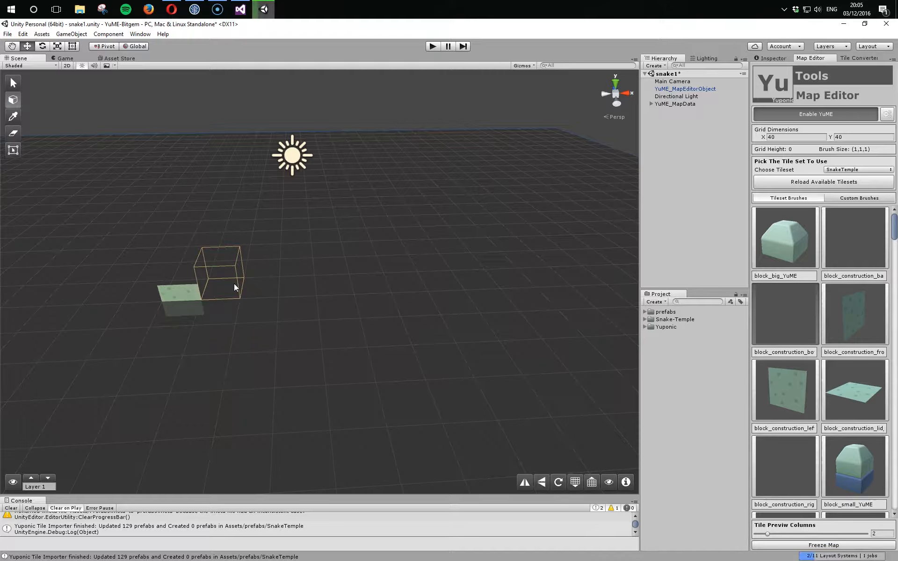
ctrl+alt+scroll(234, 283, down, 1)
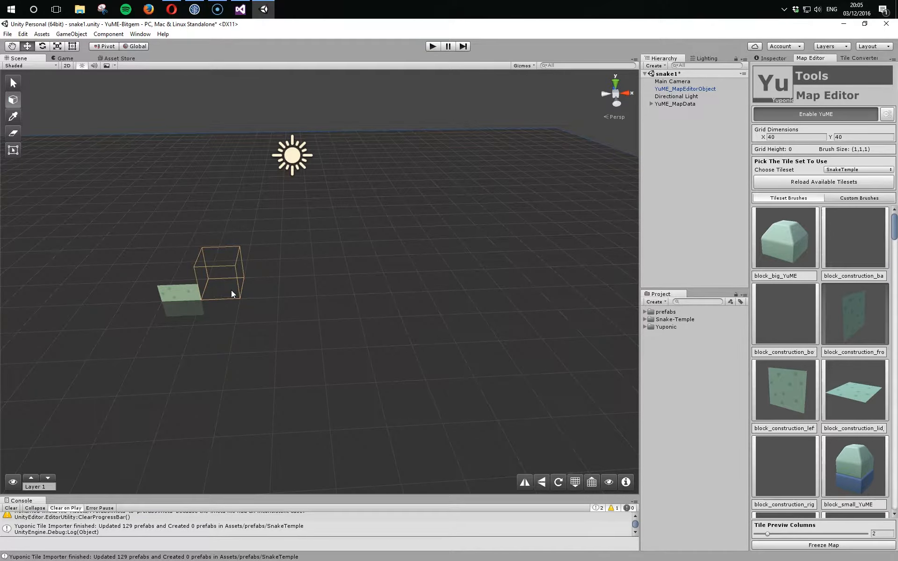
ctrl+alt+scroll(231, 290, down, 2)
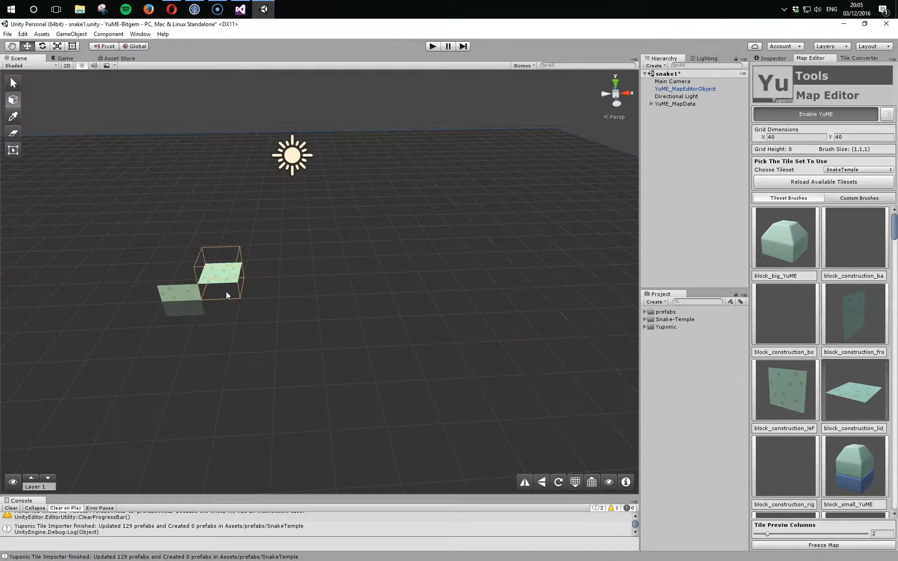
click(226, 291)
- Cycle the brush to the gold keyhole doorway and place it a little right of the construction tiles
ctrl+alt+scroll(245, 292, down, 3)
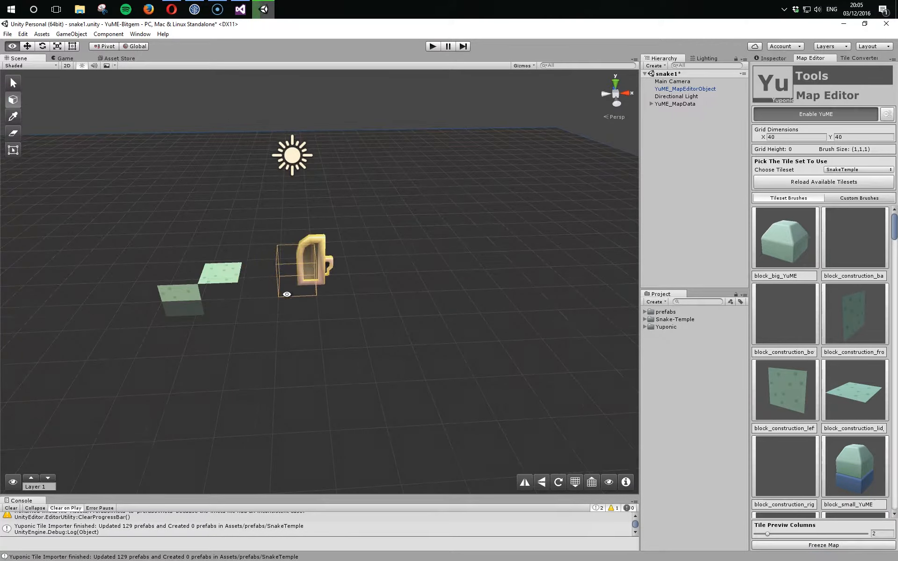
alt+drag(290, 300, 282, 302)
click(289, 282)
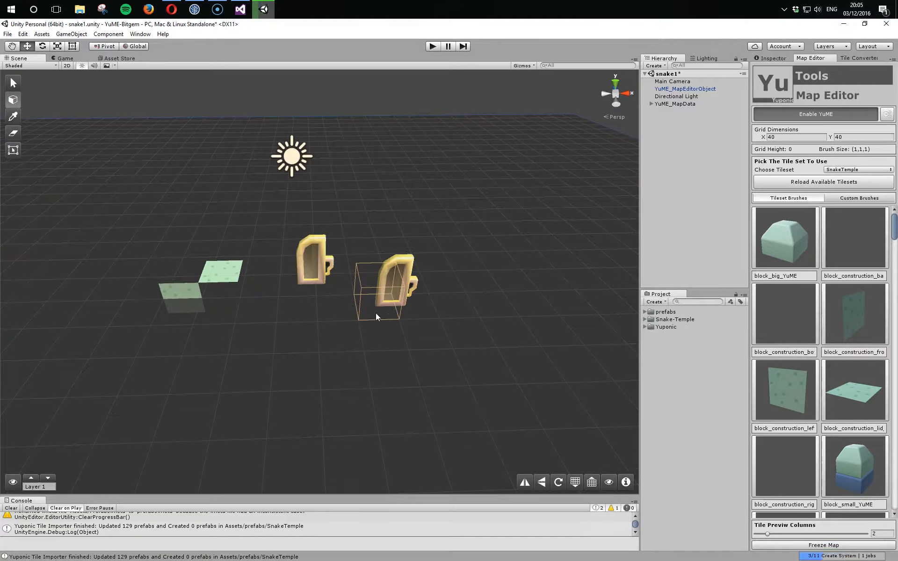
- Rotate the brush, preview the green doorway variants and place a second gold keyhole doorway facing the camera, right of the first
mouse_move(369, 295)
alt+mouse_down()
mouse_move(170, 379)
mouse_move(251, 377)
mouse_move(274, 323)
mouse_move(491, 353)
mouse_move(477, 315)
mouse_move(452, 333)
mouse_move(461, 347)
mouse_move(378, 304)
alt+mouse_up()
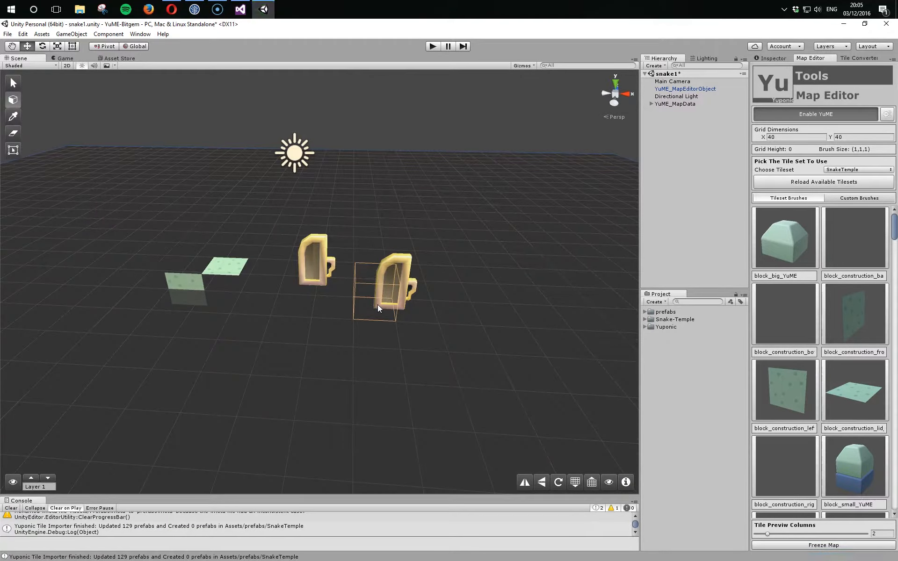
key(ctrl)
click(369, 298)
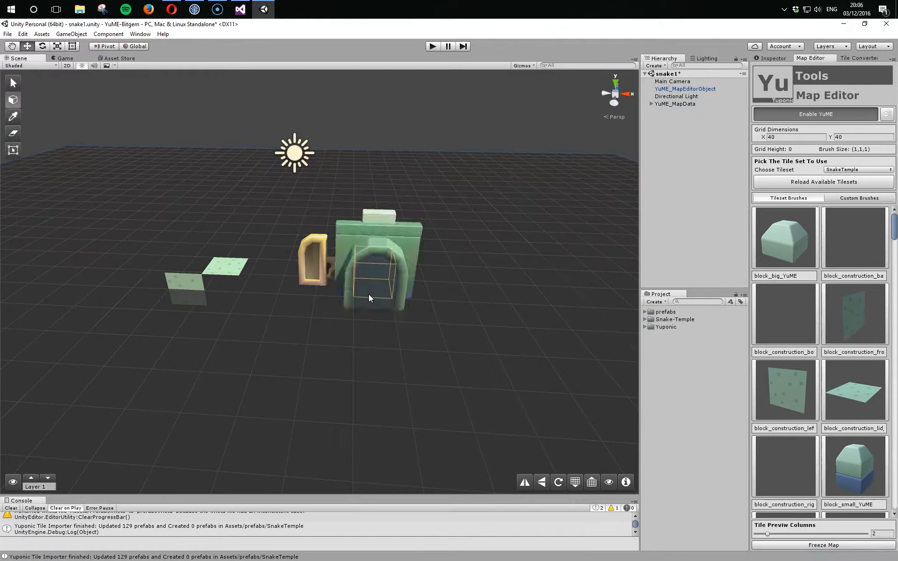
key(z)
key(z)
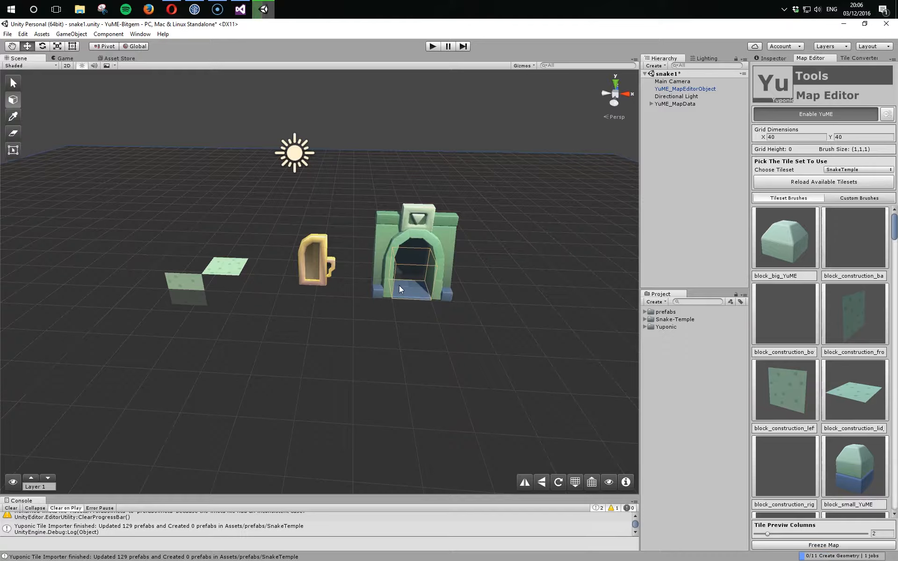
key(z)
key(z)
key(z)
key(z)
key(z)
key(z)
key(z)
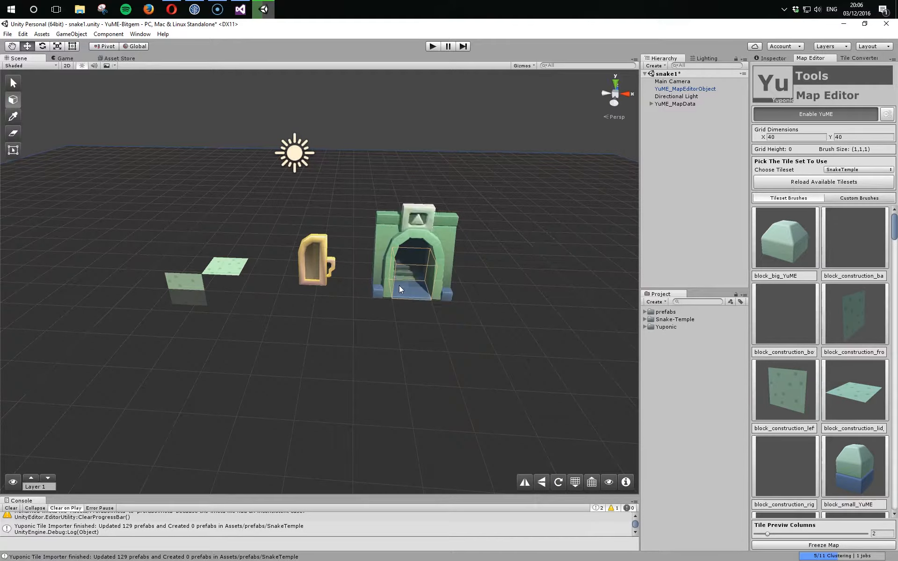
key(z)
key(z)
key(z)
key(z)
key(z)
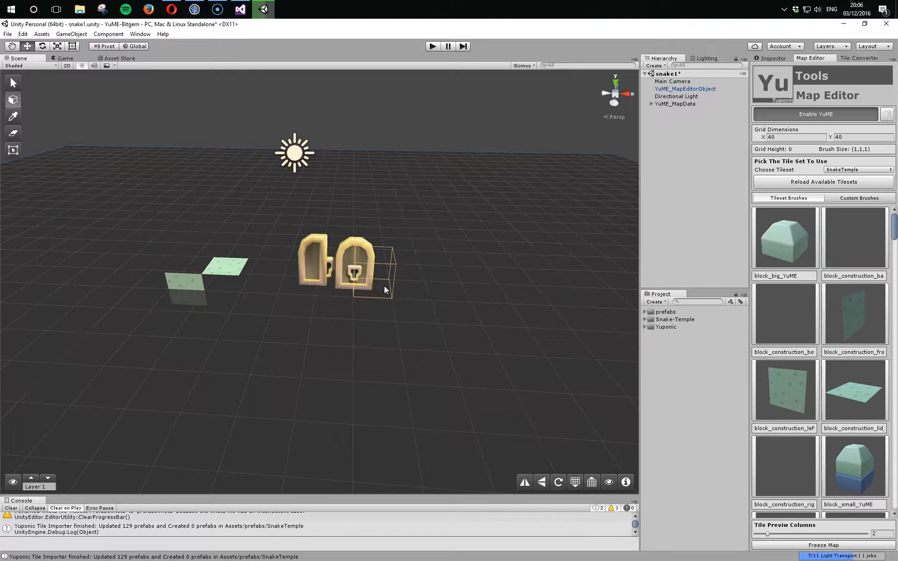
click(402, 287)
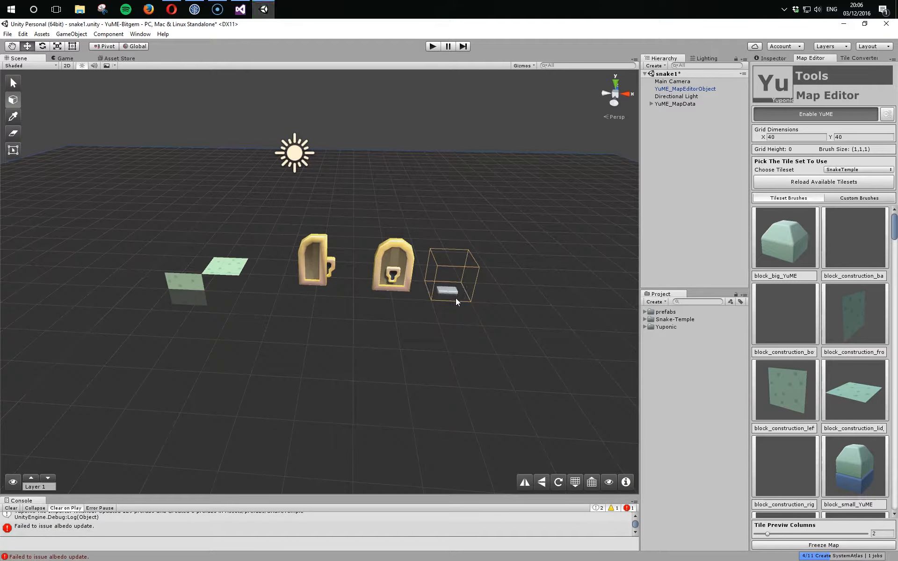
- Cycle the brush to the gold key tiles and place key_gold_large and key_gold in neighbouring cells right of the second keyhole doorway
click(456, 299)
click(459, 299)
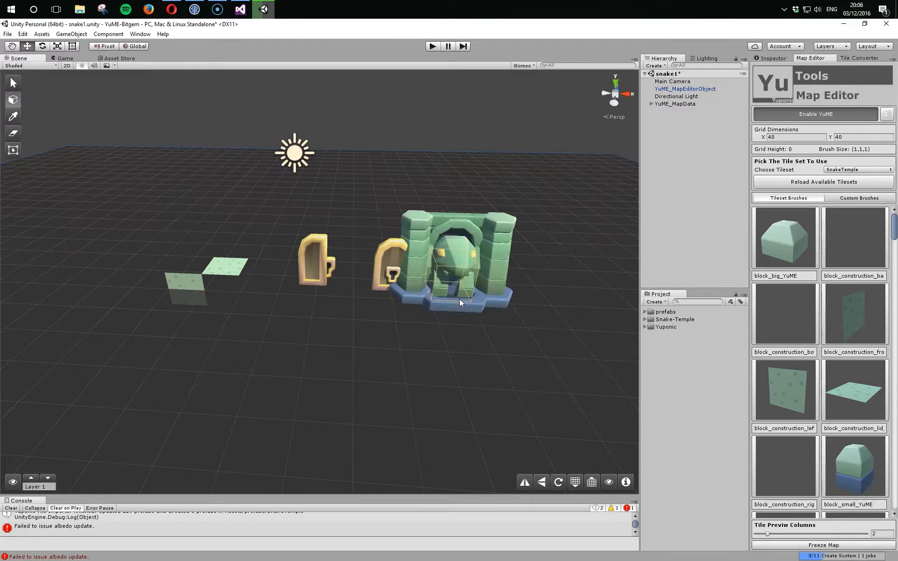
ctrl+scroll(495, 300, down, 2)
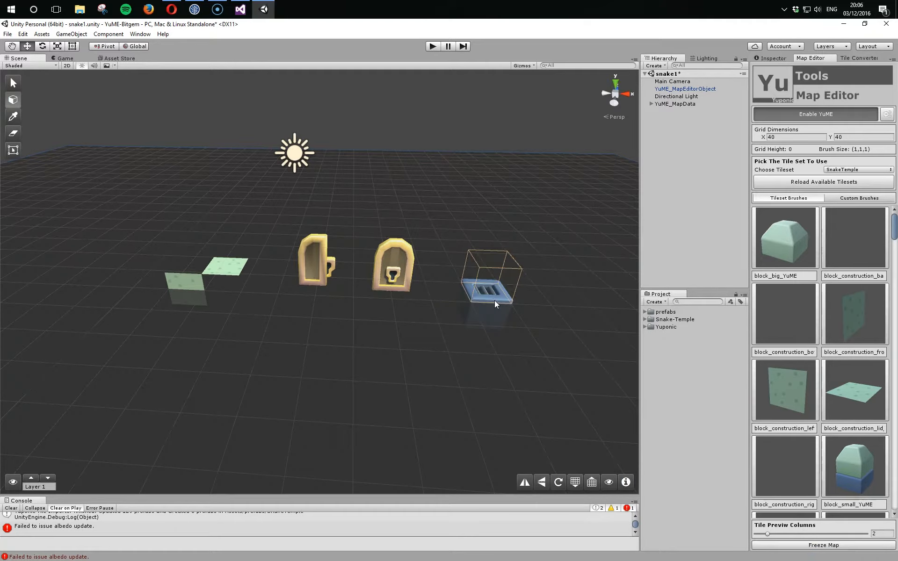
ctrl+scroll(495, 300, down, 3)
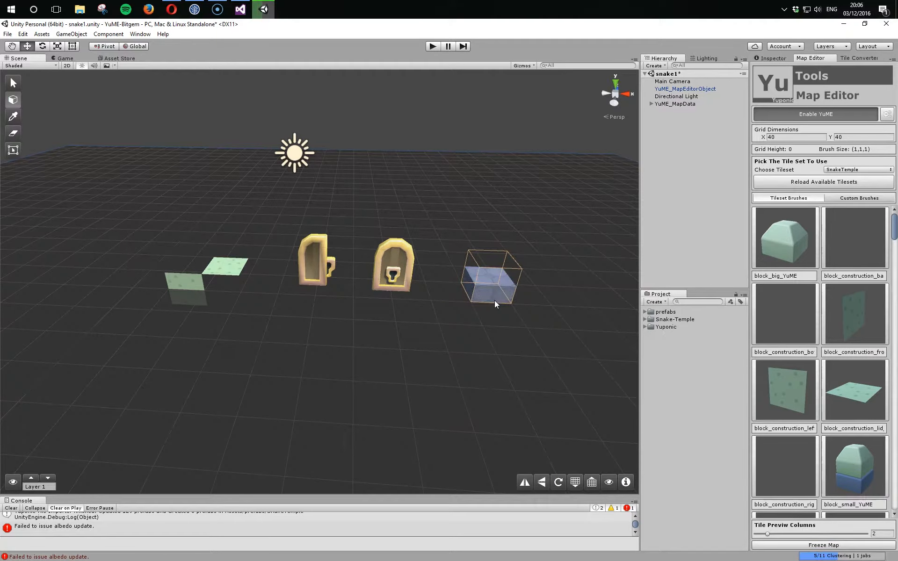
ctrl+scroll(495, 300, down, 4)
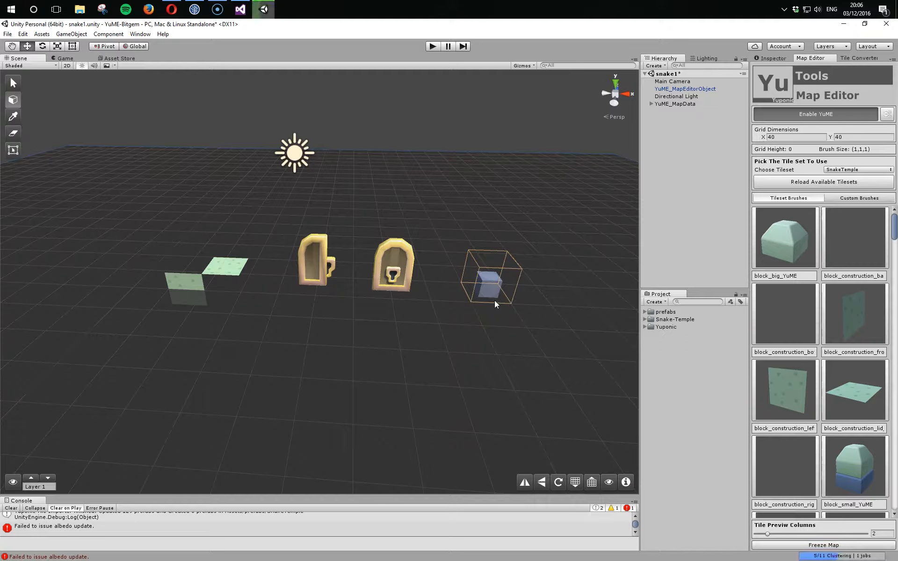
ctrl+scroll(495, 300, down, 3)
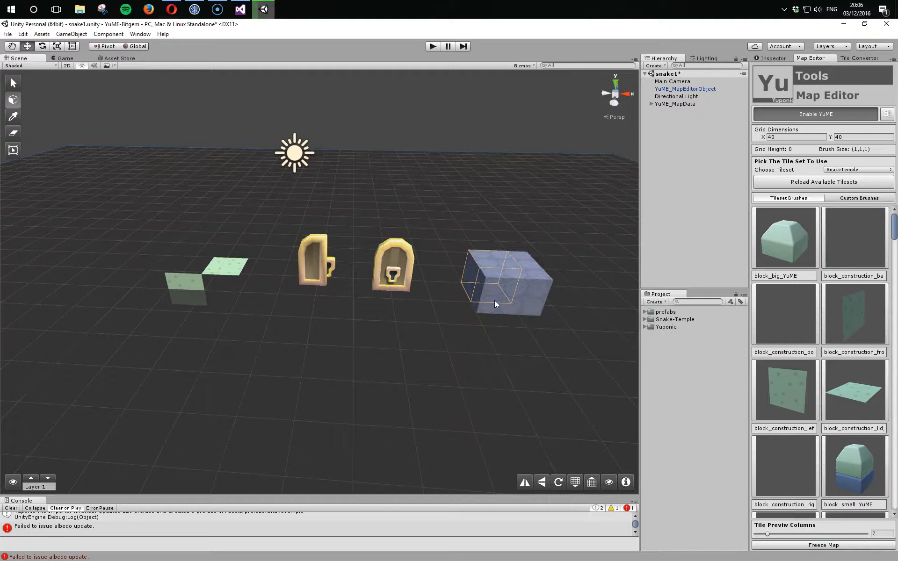
ctrl+scroll(495, 300, down, 5)
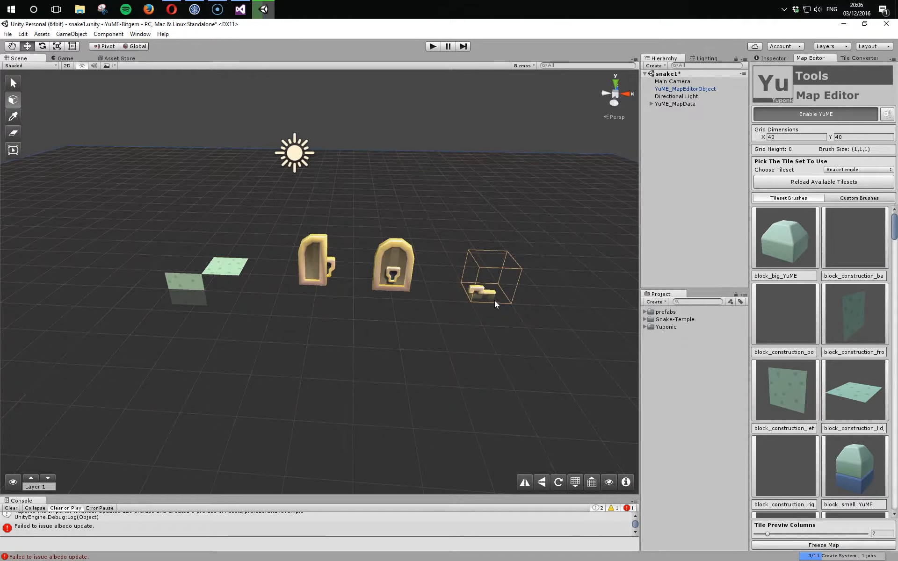
click(518, 298)
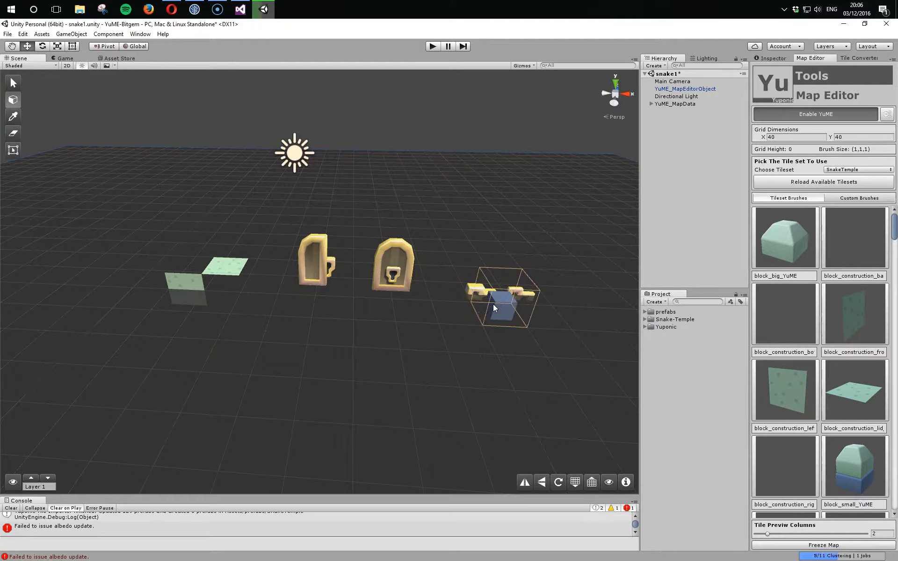
- Cycle the brush to the water tiles and place water_block_construction_front and water_block_construction_lid in diagonal cells in front of the doorways
alt+scroll(427, 326, down, 5)
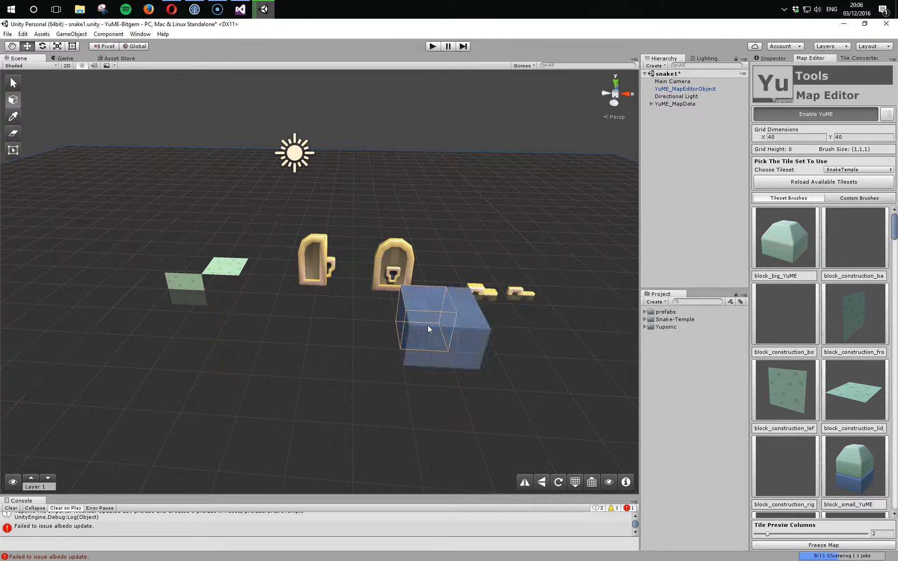
alt+scroll(428, 325, down, 6)
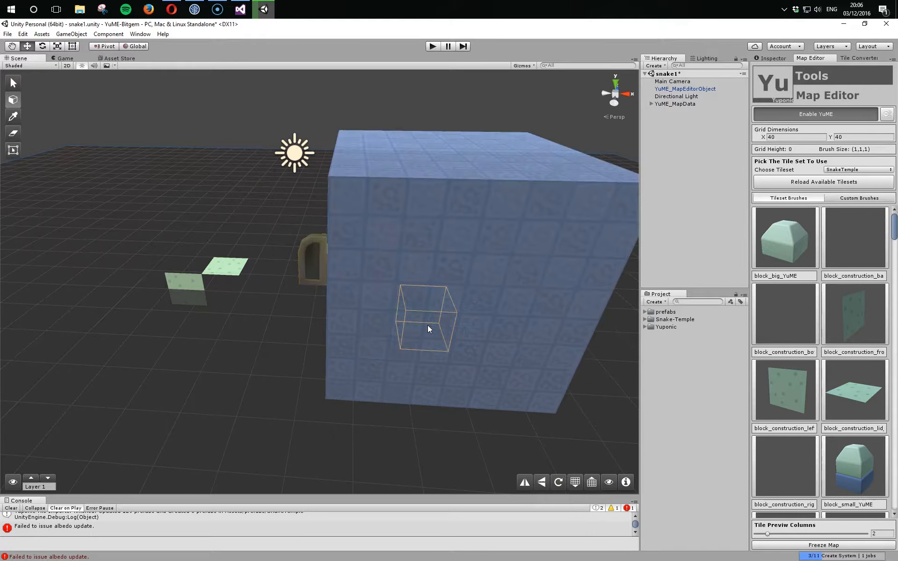
alt+scroll(428, 324, down, 6)
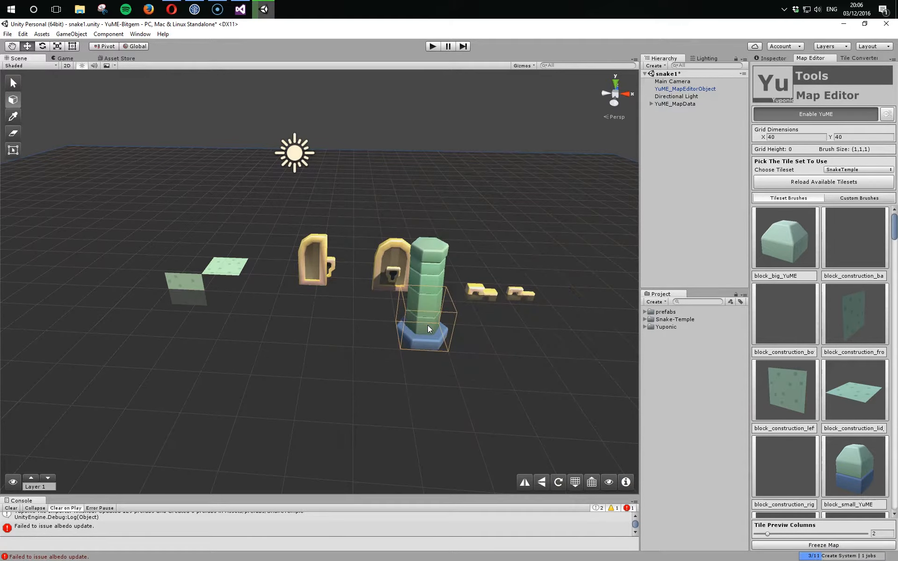
alt+scroll(428, 326, down, 1)
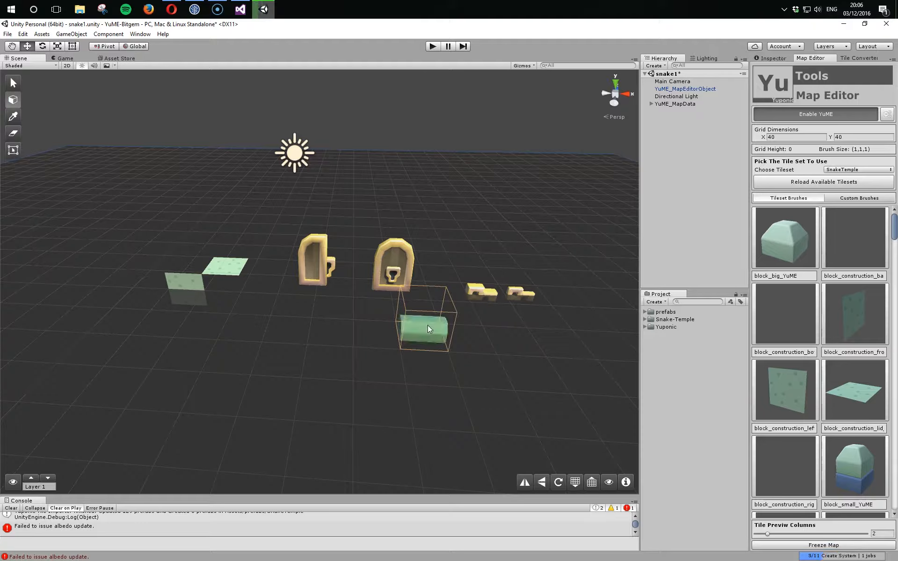
alt+scroll(428, 326, down, 4)
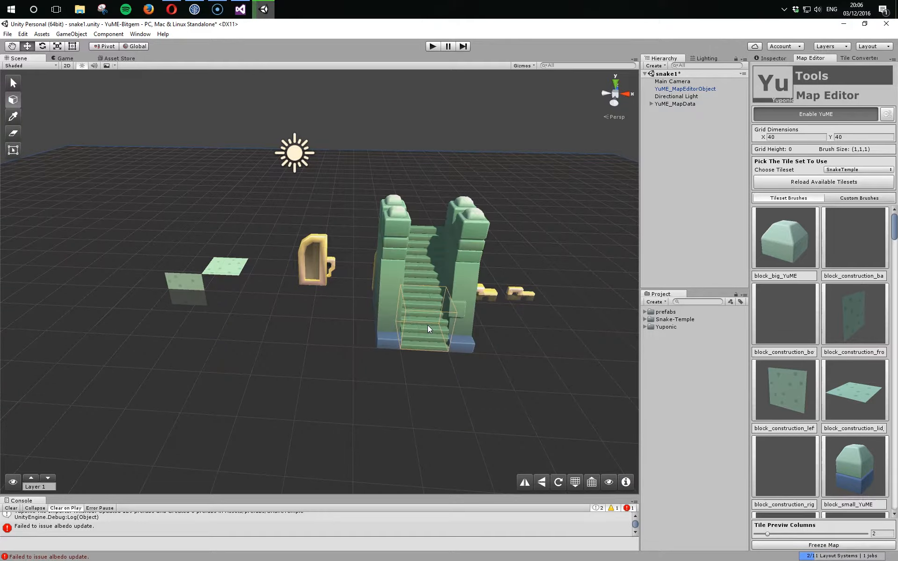
alt+scroll(427, 325, down, 3)
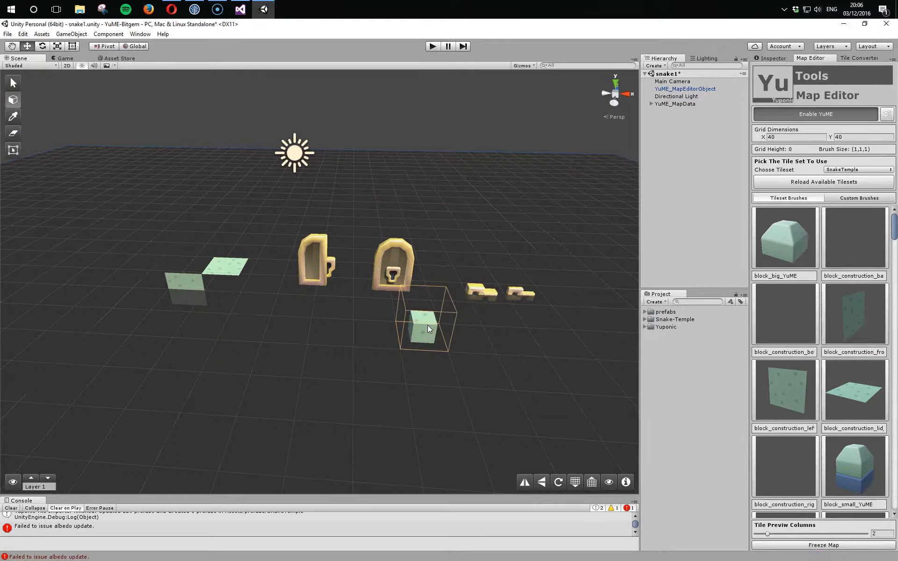
alt+scroll(427, 326, down, 5)
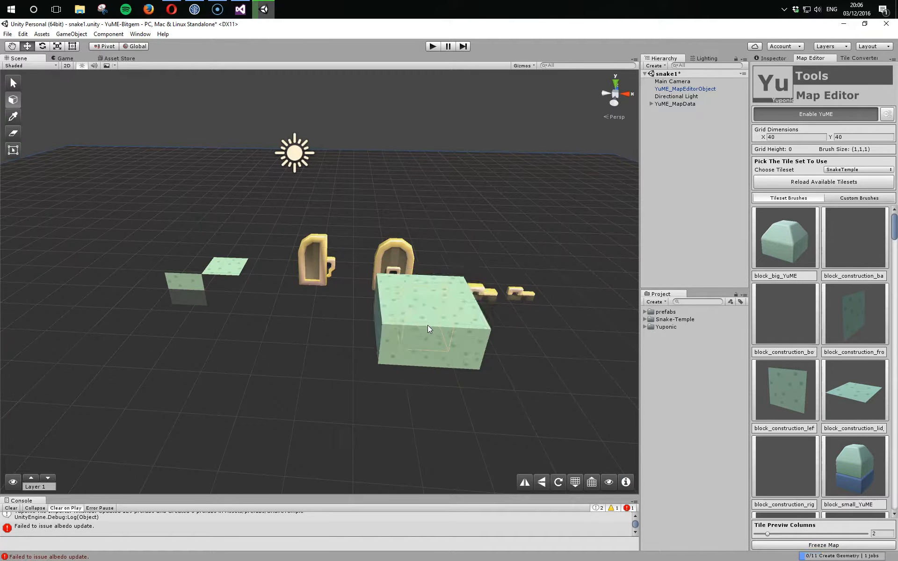
alt+scroll(428, 325, down, 5)
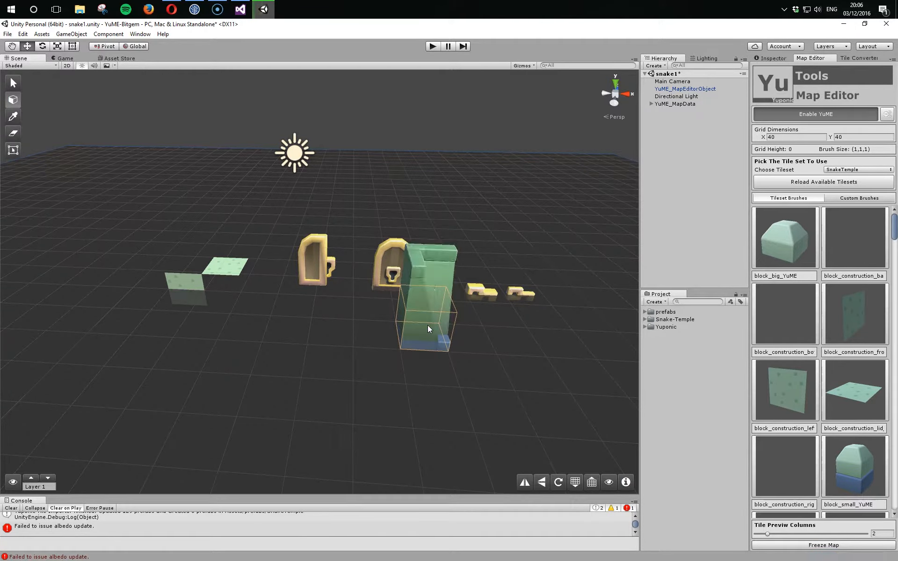
alt+scroll(427, 325, down, 3)
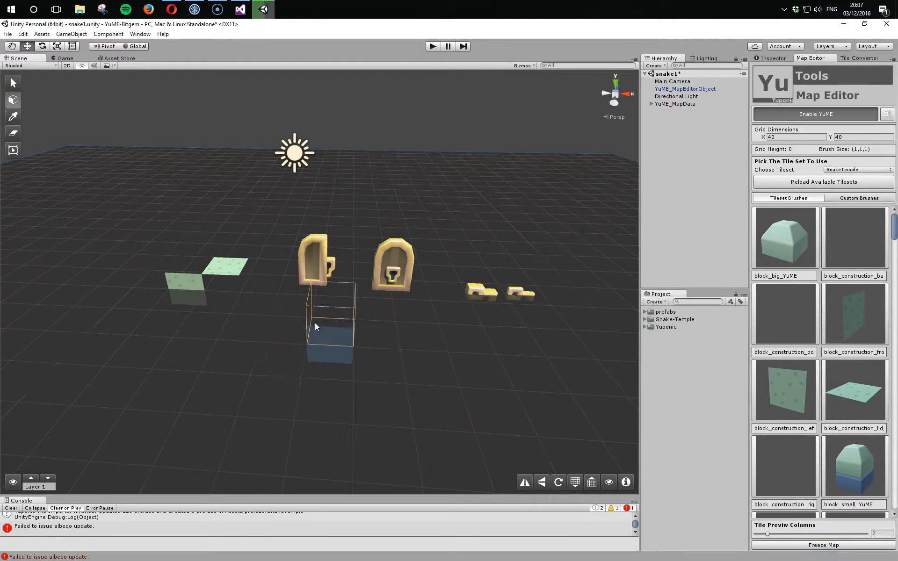
alt+scroll(356, 330, down, 2)
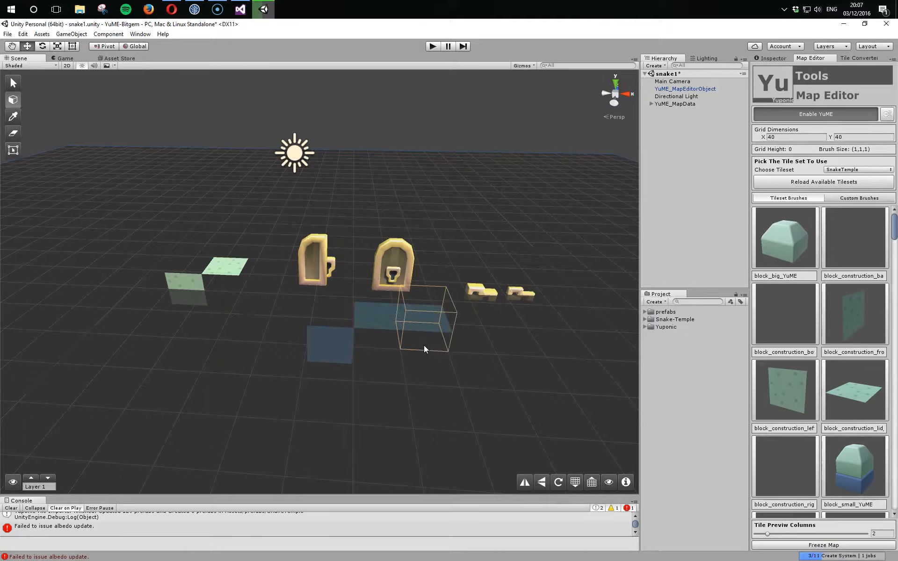
- Preview more of the SnakeTemple tiles on the grid, including the staircase, pillar, stone floors, snake statue and arched gateway
alt+scroll(425, 346, down, 4)
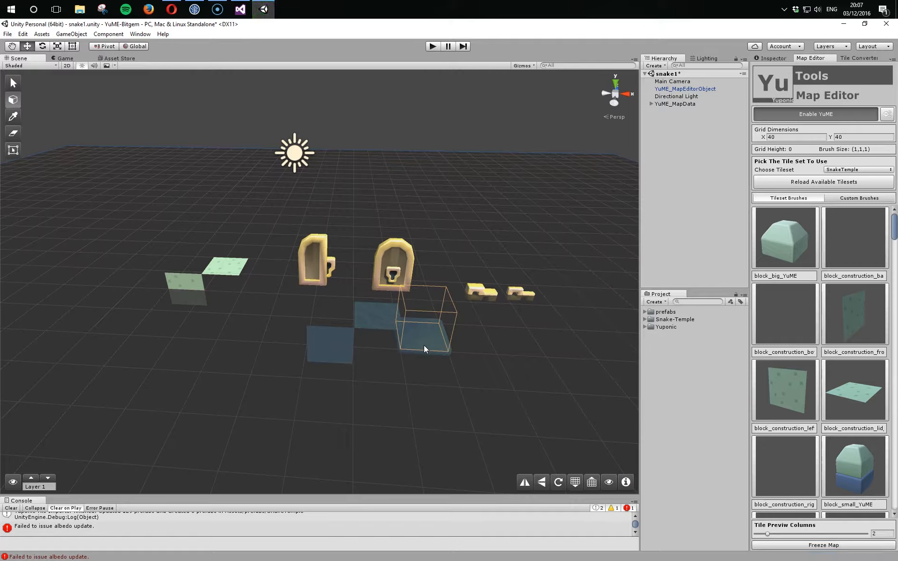
alt+scroll(424, 346, down, 3)
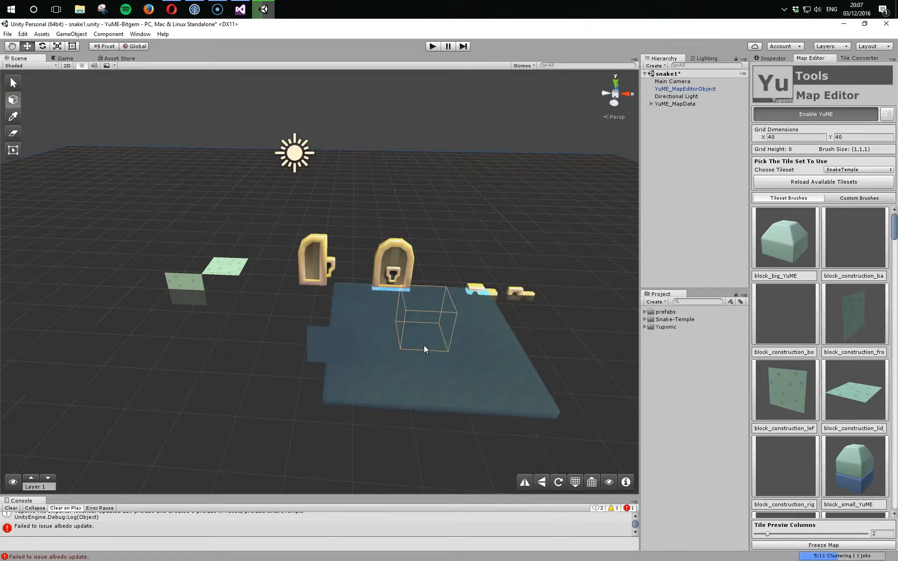
alt+scroll(424, 346, down, 4)
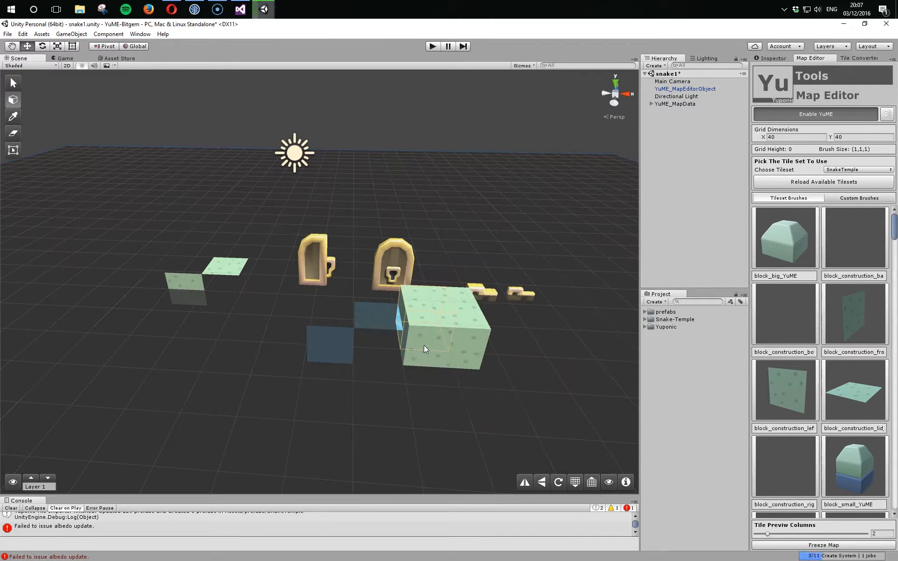
alt+scroll(460, 356, down, 7)
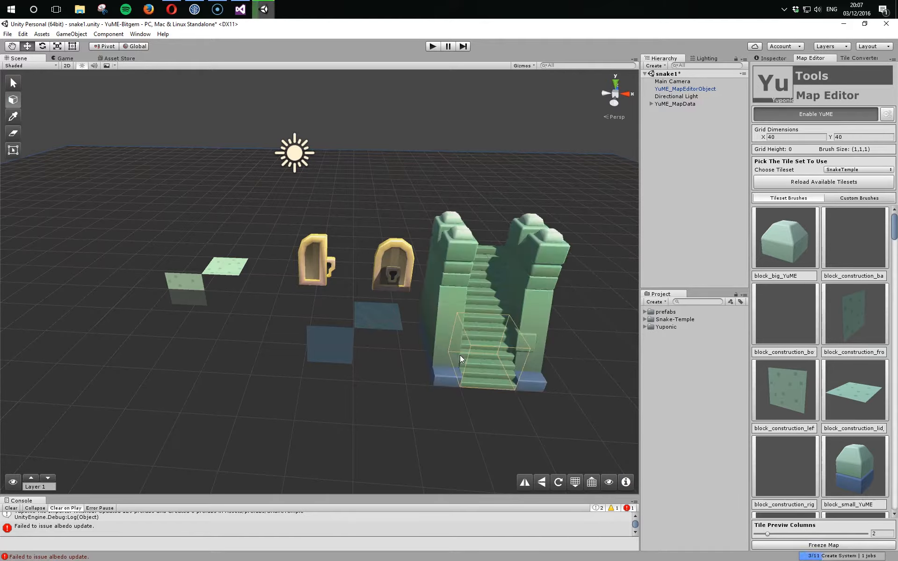
key(equal)
key(equal)
key(equal)
key(equal)
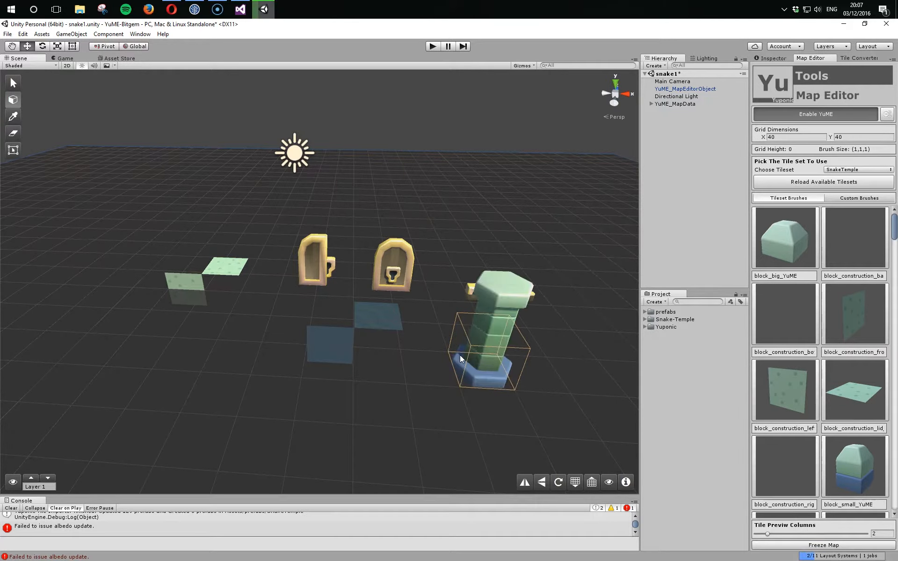
key(equal)
key(equal)
key(equal)
key(equal)
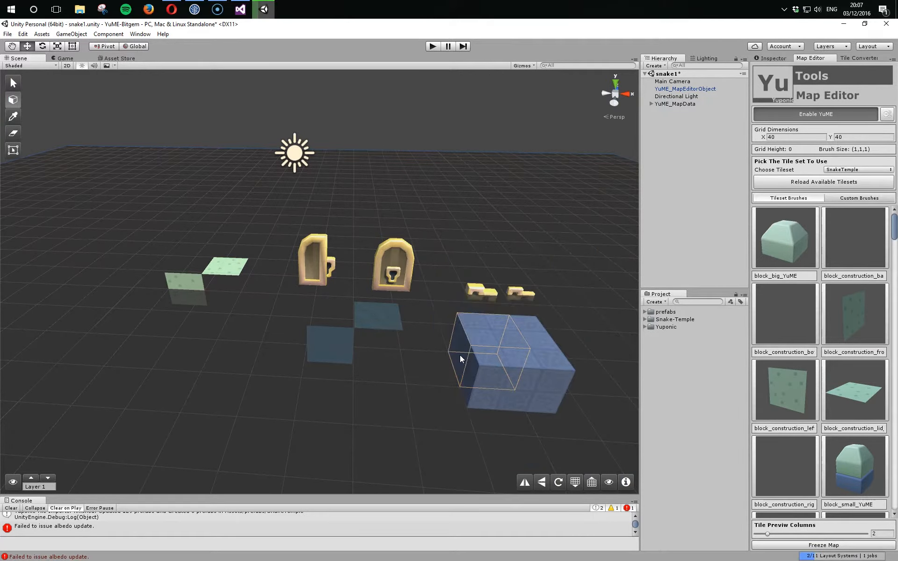
key(equal)
key(equal)
key(equal)
key(equal)
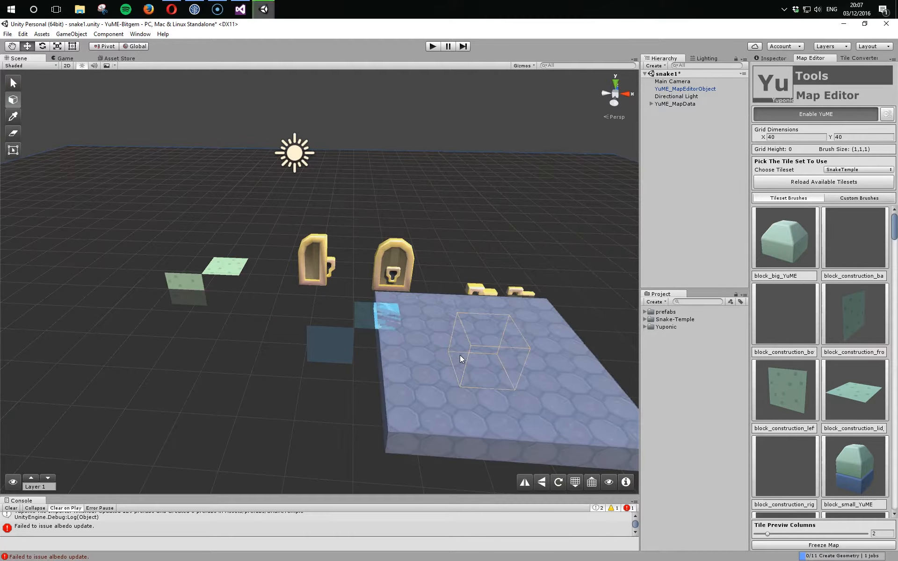
key(equal)
key(equal)
key(equal)
key(equal)
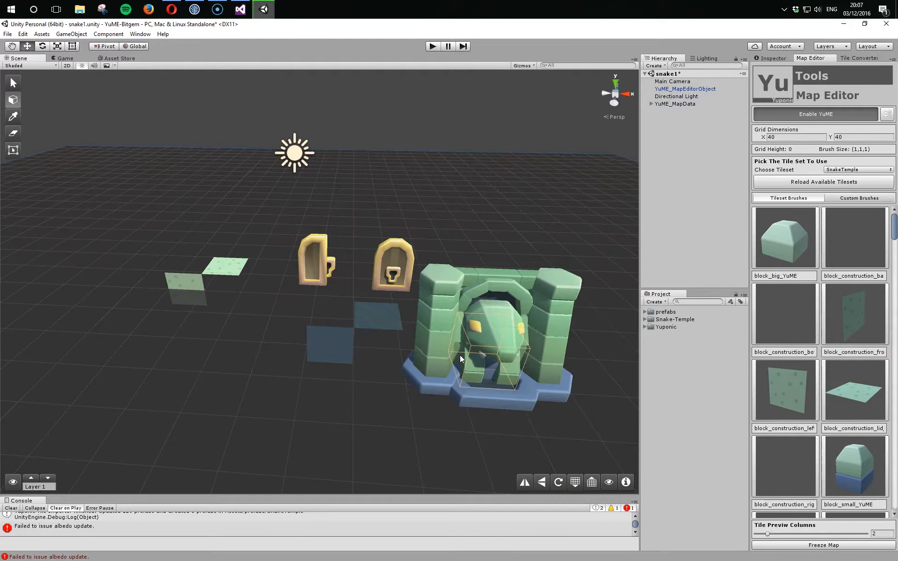
key(equal)
key(equal)
key(equal)
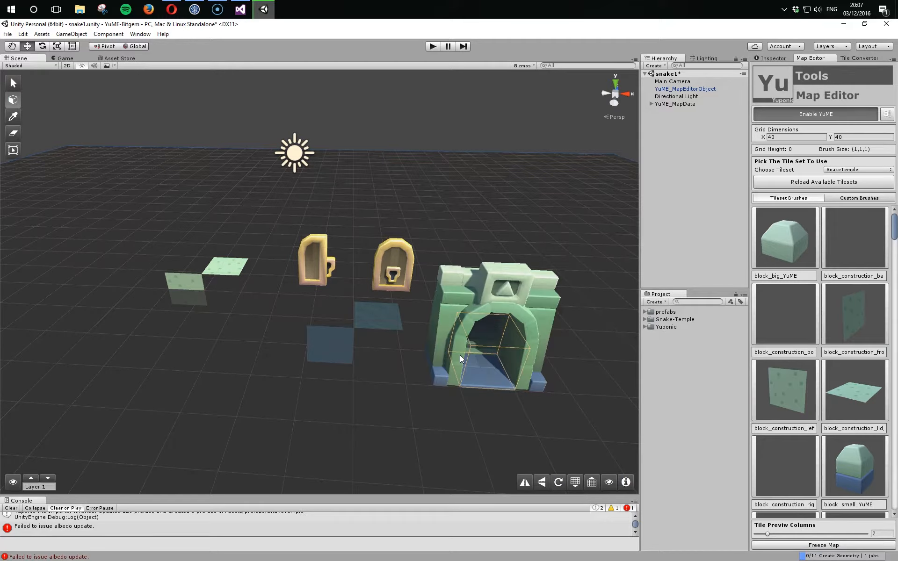
key(equal)
key(equal)
key(equal)
key(equal)
key(equal)
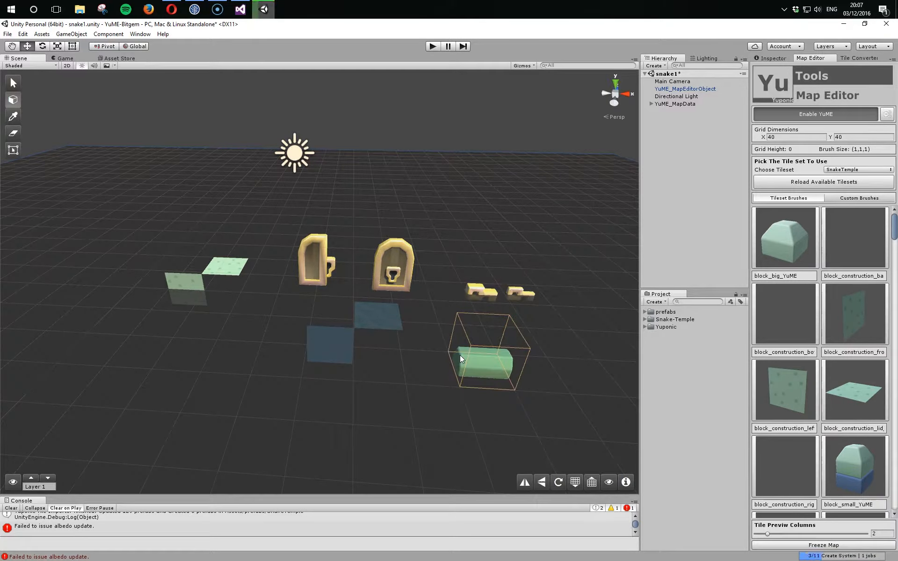
- Cycle the brush back to the block_big_YuME tile and switch from tile painting to the pointer tool
key(minus)
key(minus)
key(minus)
key(minus)
key(minus)
key(minus)
key(minus)
key(minus)
key(minus)
key(minus)
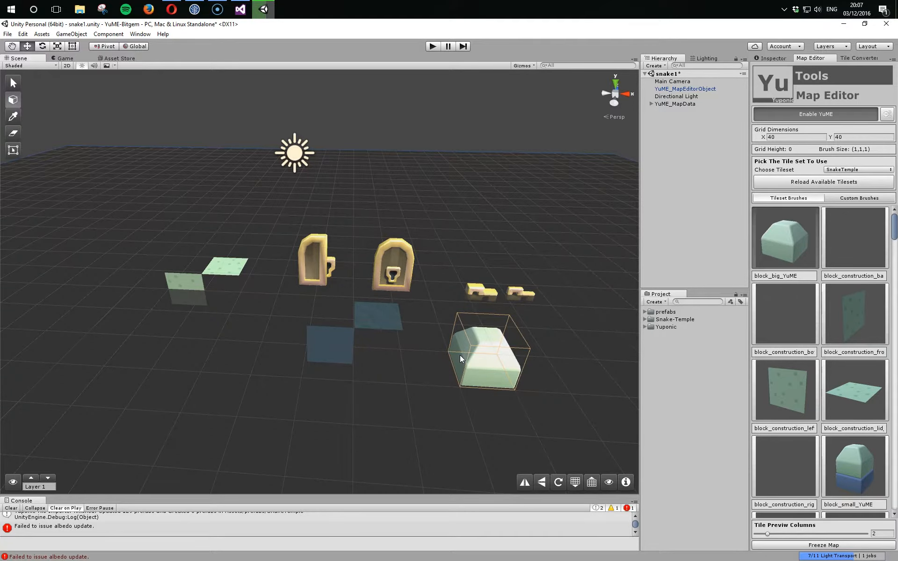
click(13, 84)
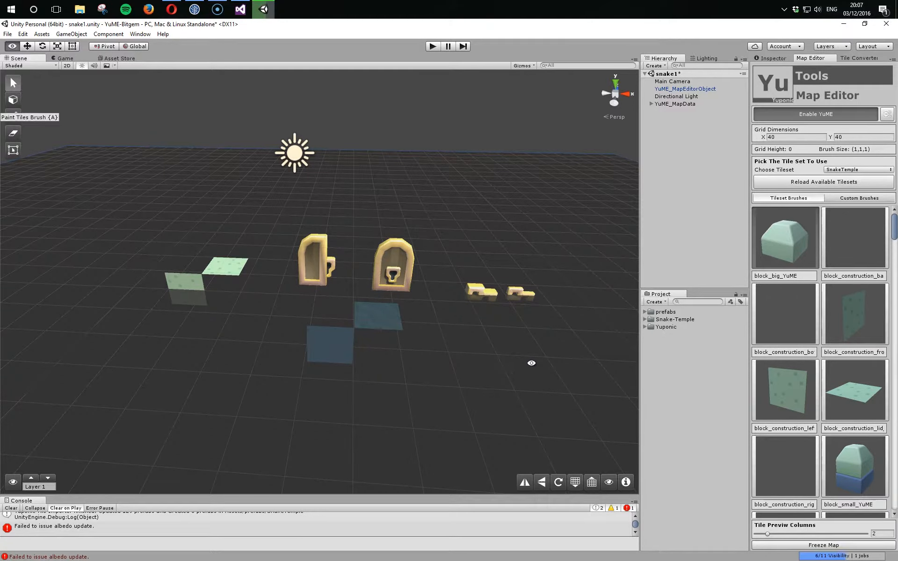
alt+drag(415, 379, 365, 381)
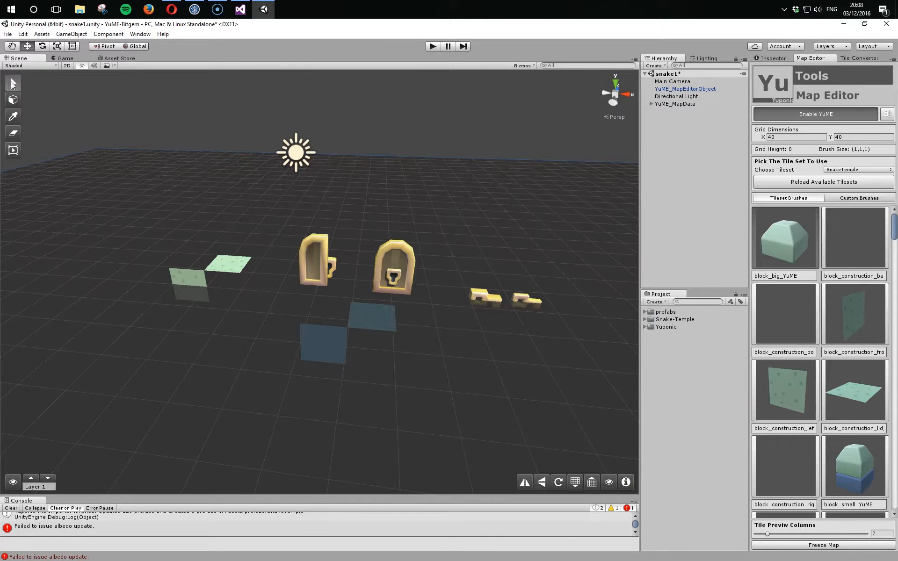
- Disable YuME to view the placed tiles without the map grid, and enable it again
click(801, 115)
mouse_move(236, 316)
alt+mouse_down()
mouse_move(291, 317)
mouse_move(262, 299)
mouse_move(351, 280)
mouse_move(364, 316)
alt+mouse_up()
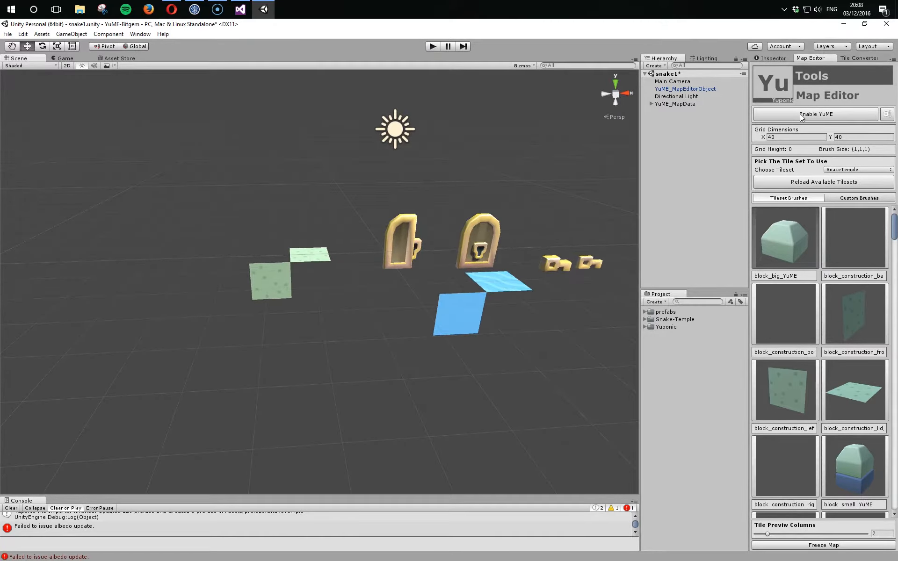
click(801, 114)
- Pick the placed back construction tile in the scene, select its block_construction_back(Clone) child and show the child's properties
click(15, 85)
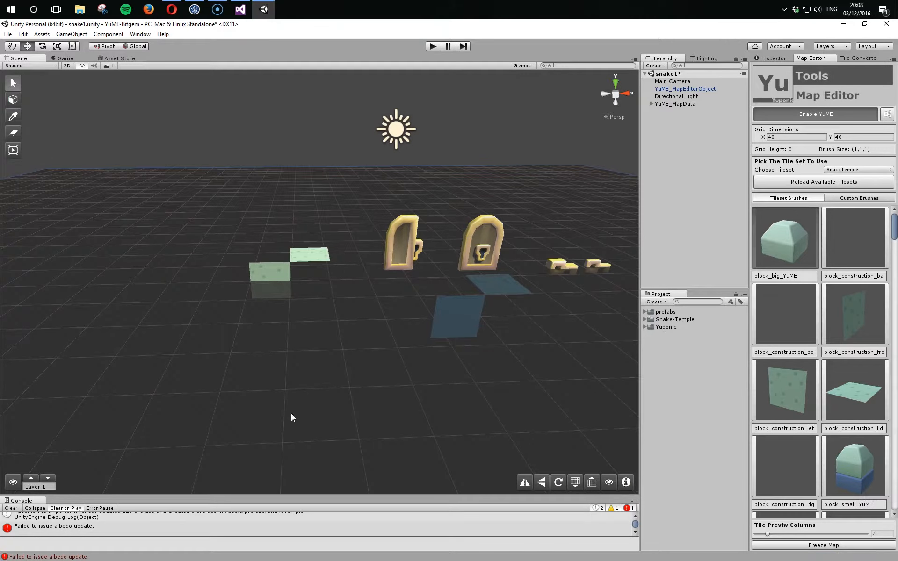
alt+drag(290, 416, 281, 387)
click(275, 276)
alt+drag(262, 342, 287, 375)
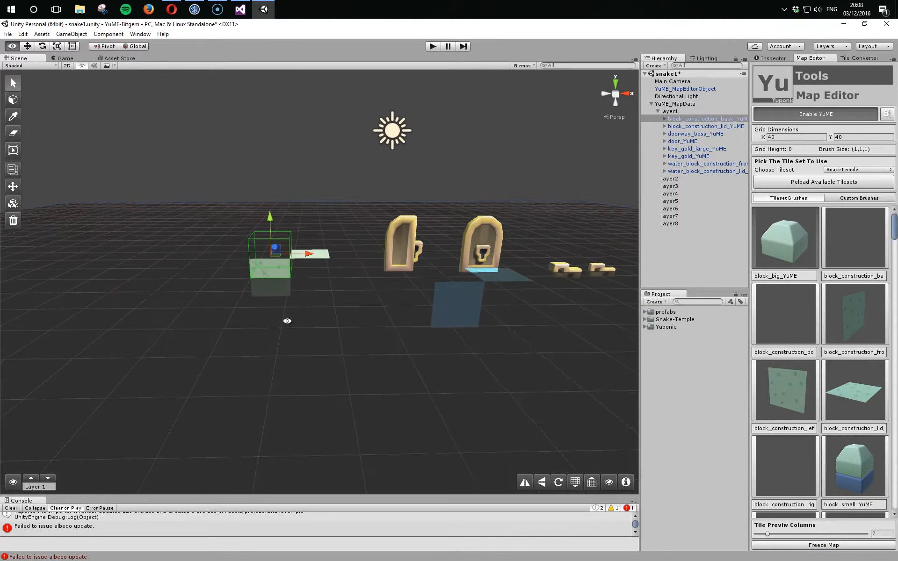
click(665, 119)
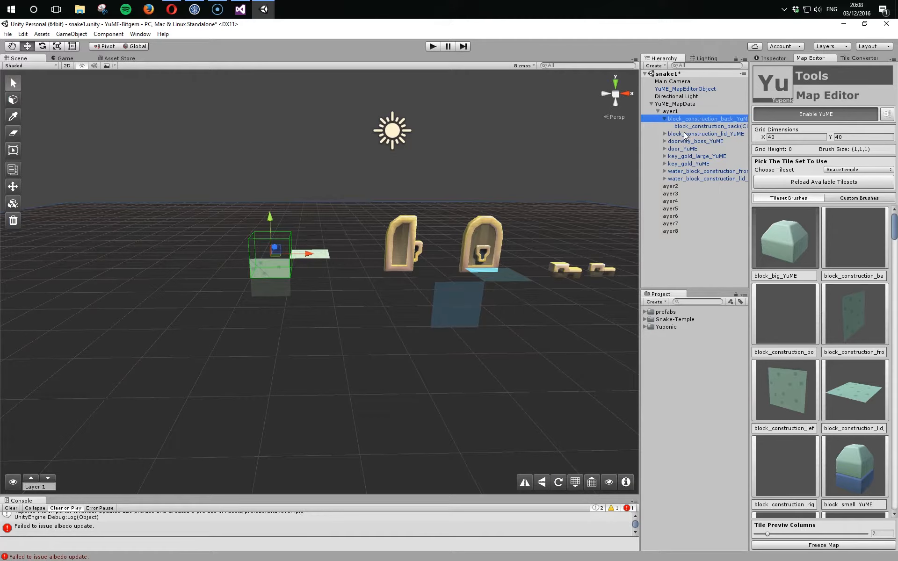
click(744, 124)
click(778, 59)
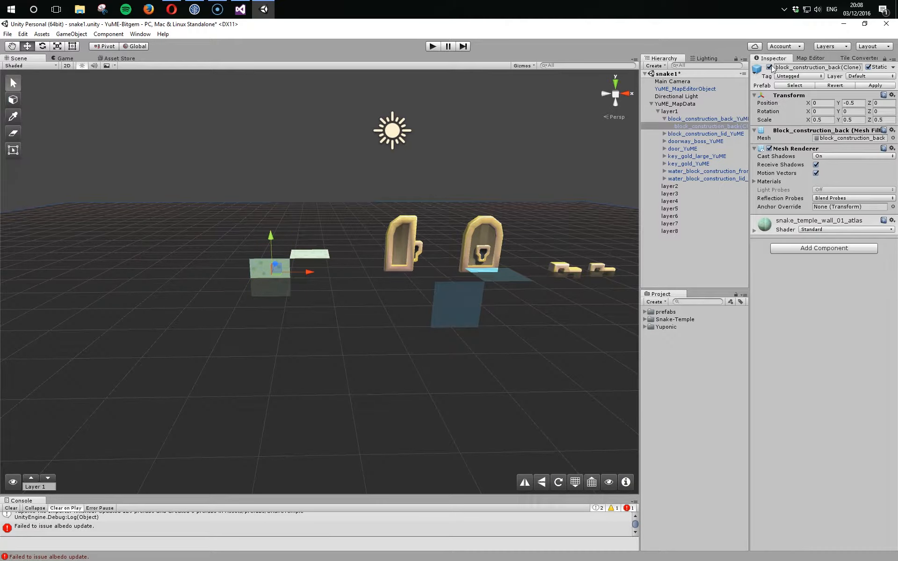
- Compare the back construction tile's parent and child, set the block_construction_back(Clone) child's Y position to 0 and apply it to the prefab
click(703, 119)
click(701, 126)
click(700, 119)
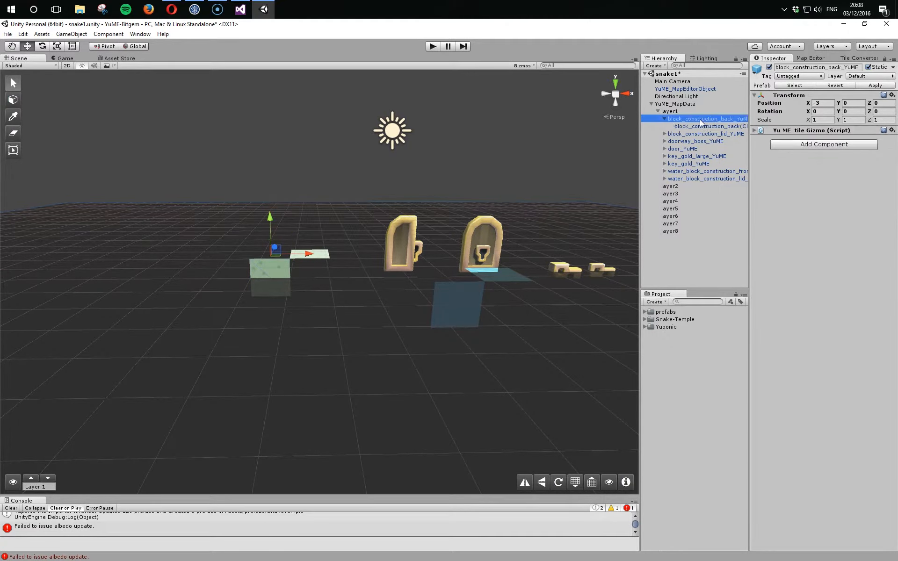
click(696, 126)
click(696, 119)
click(693, 127)
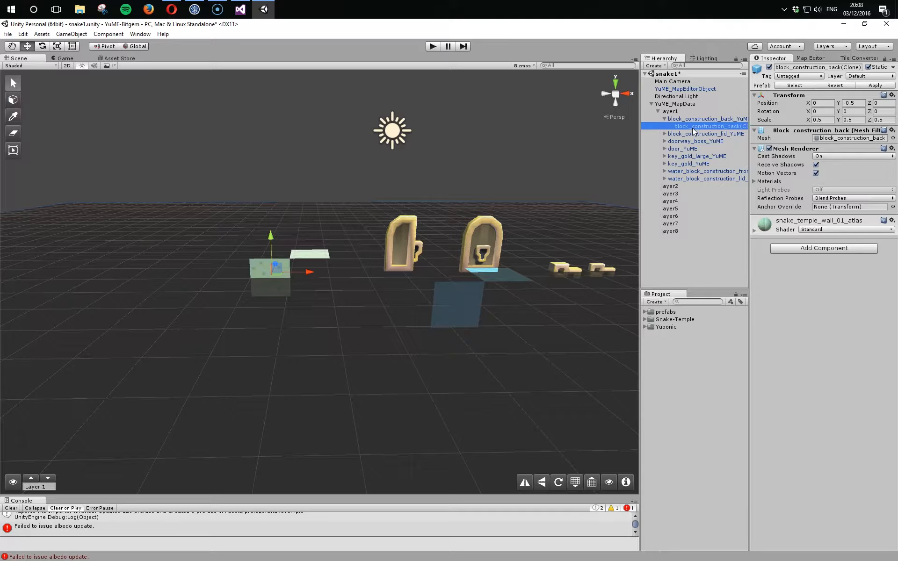
click(860, 107)
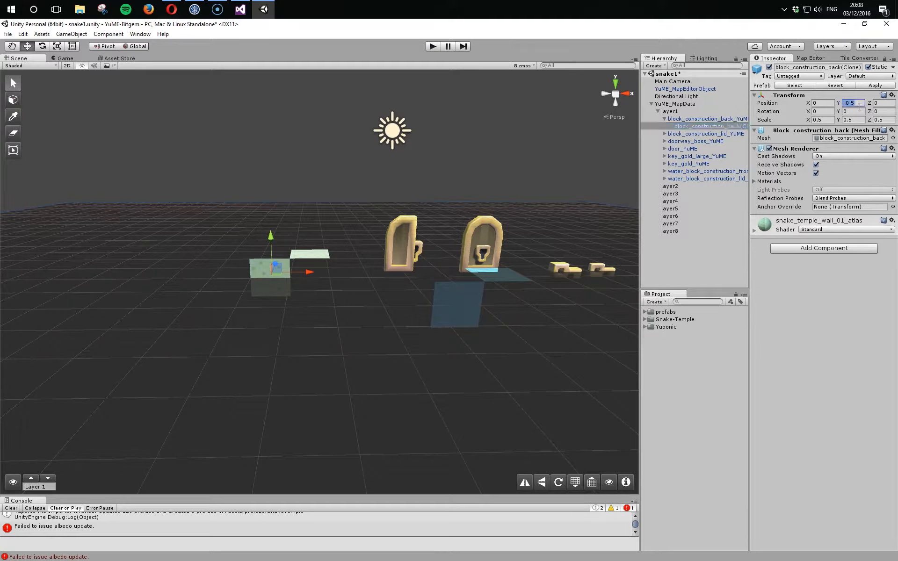
text(0)
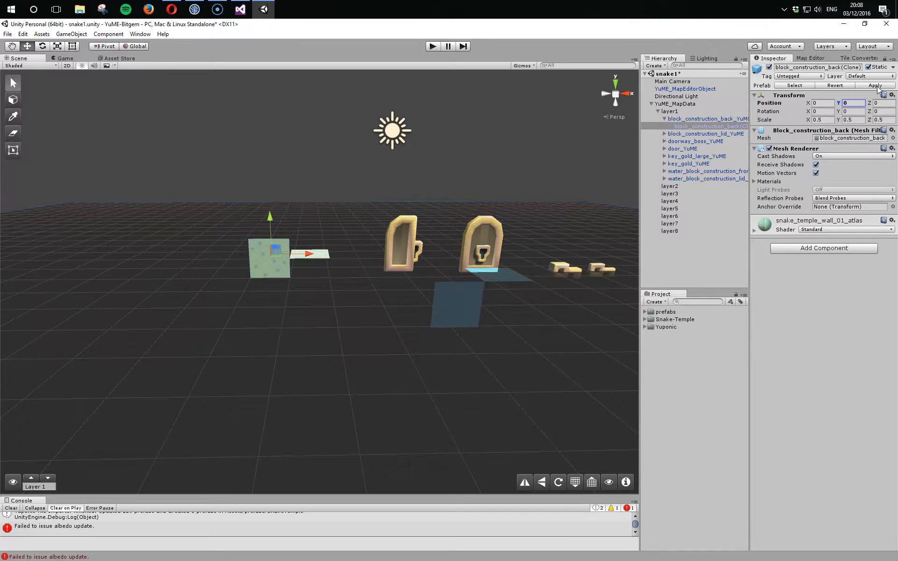
- Try a Y position of -0.5 on the parent object of the construction lid tile, block_construction_lid_YuME
alt+drag(374, 267, 348, 284)
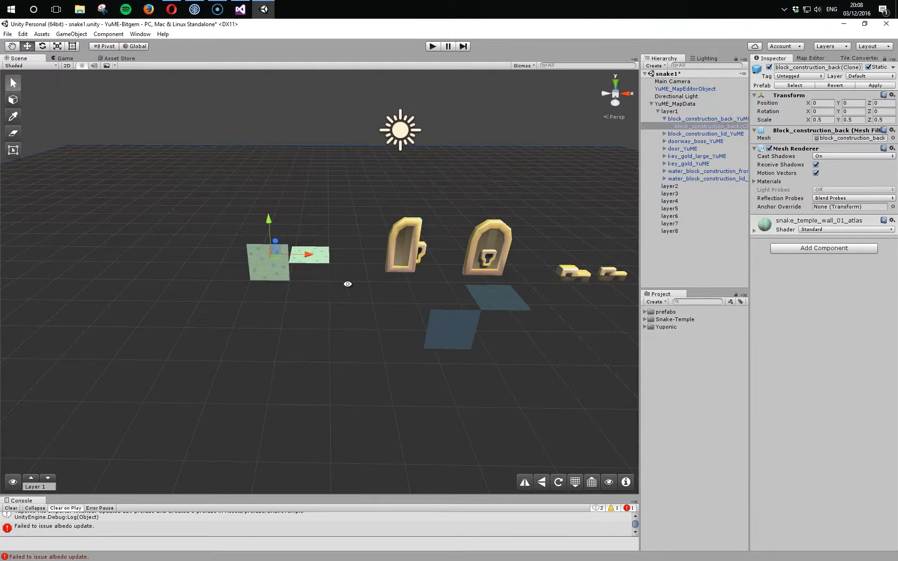
click(323, 261)
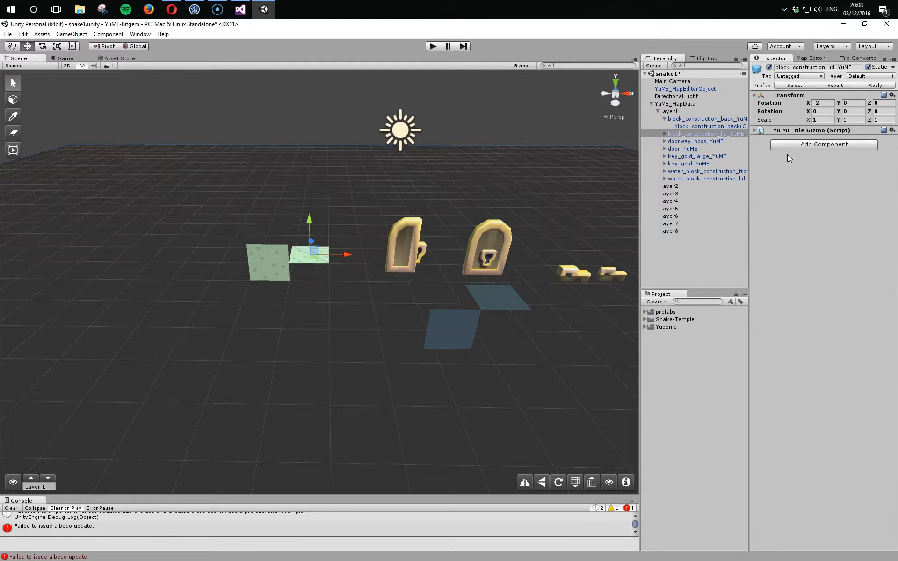
click(860, 103)
text(-0.5)
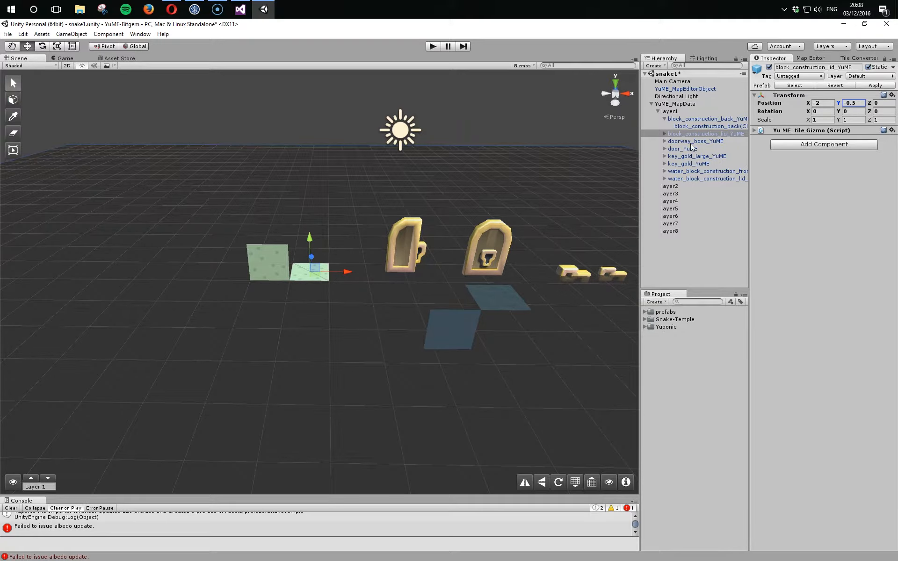
- Pick the boss doorway tile in the scene, view it up close and reveal its child object in the hierarchy
click(404, 253)
alt+drag(409, 279, 408, 270)
alt+scroll(409, 271, up, 10)
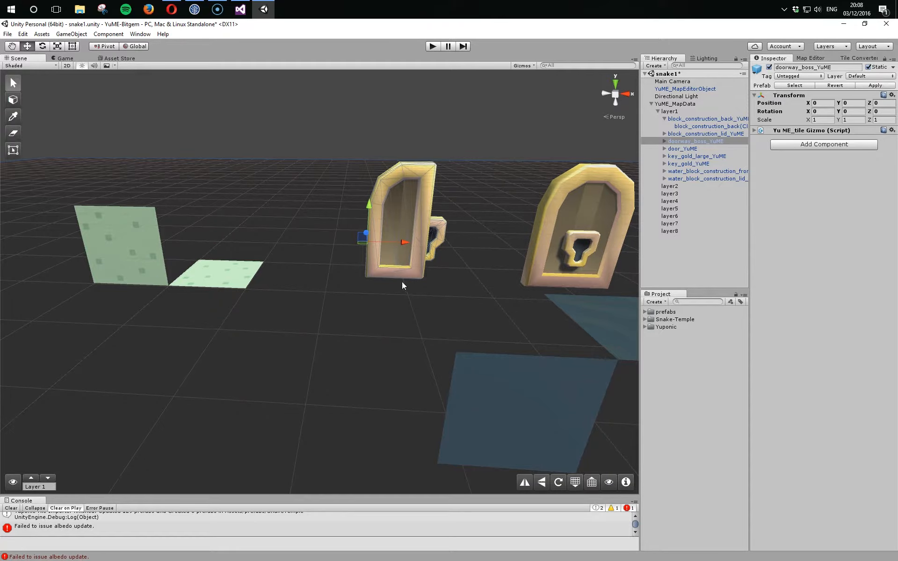
click(664, 142)
- Reset the Y position of the parent block_construction_lid_YuME to 0
click(690, 134)
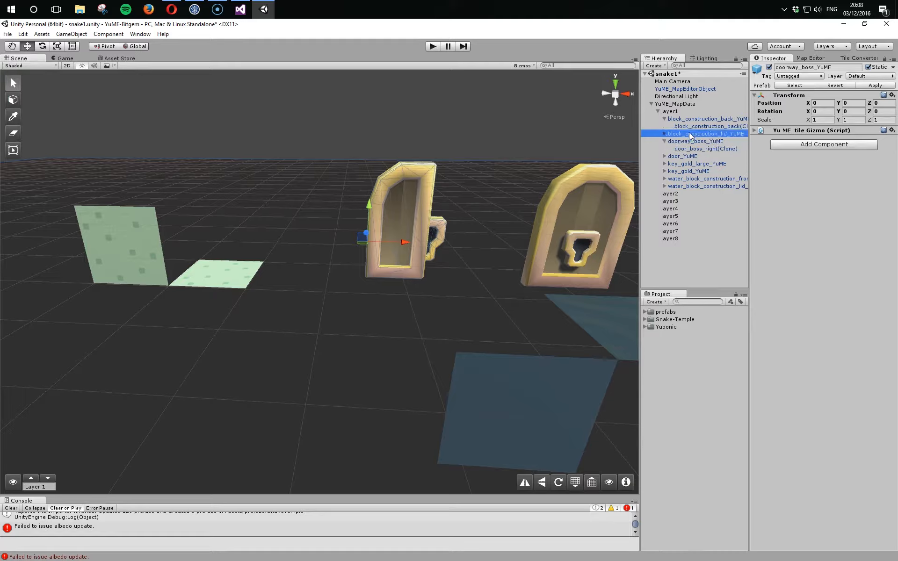
click(861, 103)
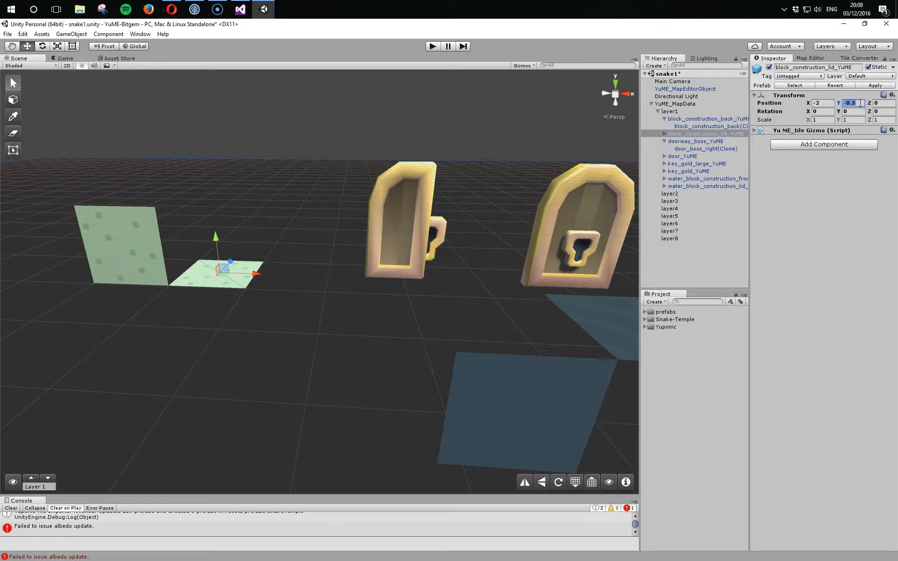
text(0)
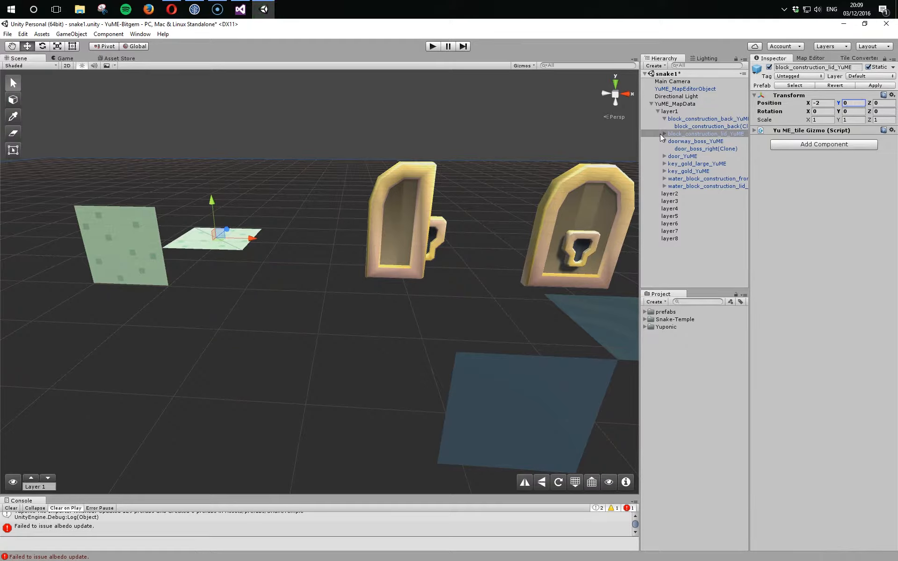
- Reveal the block_construction_lid(Clone) child of the lid tile, set its Y position to -1 and apply the change to its prefab
click(684, 136)
click(664, 134)
click(704, 142)
click(854, 103)
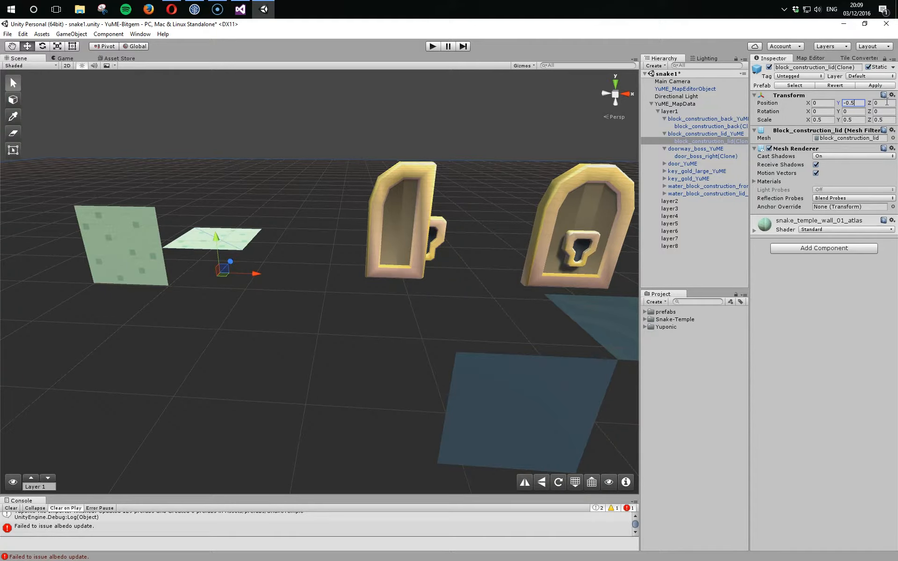
text(-1)
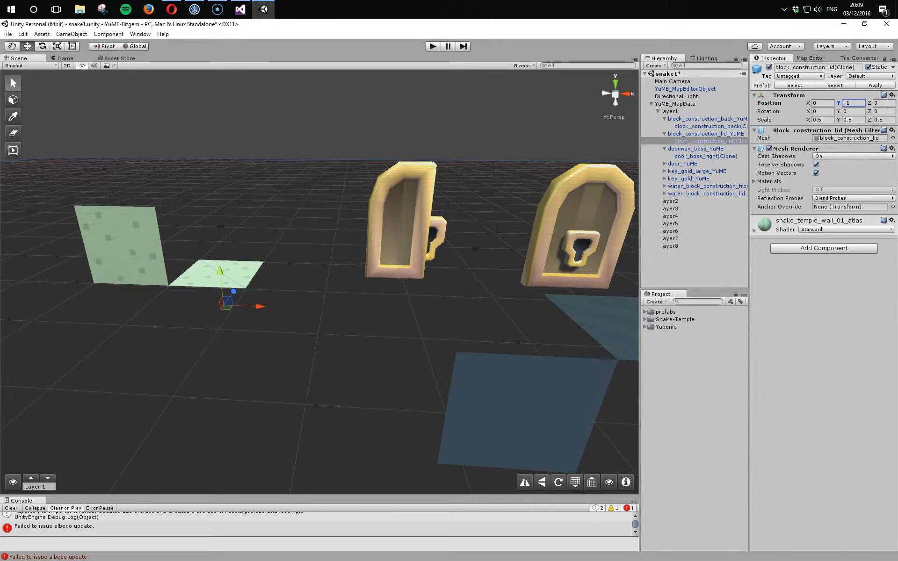
key(Return)
- Set the X position of the door_boss_right(Clone) child to -0.23 and apply the change to its prefab
click(690, 156)
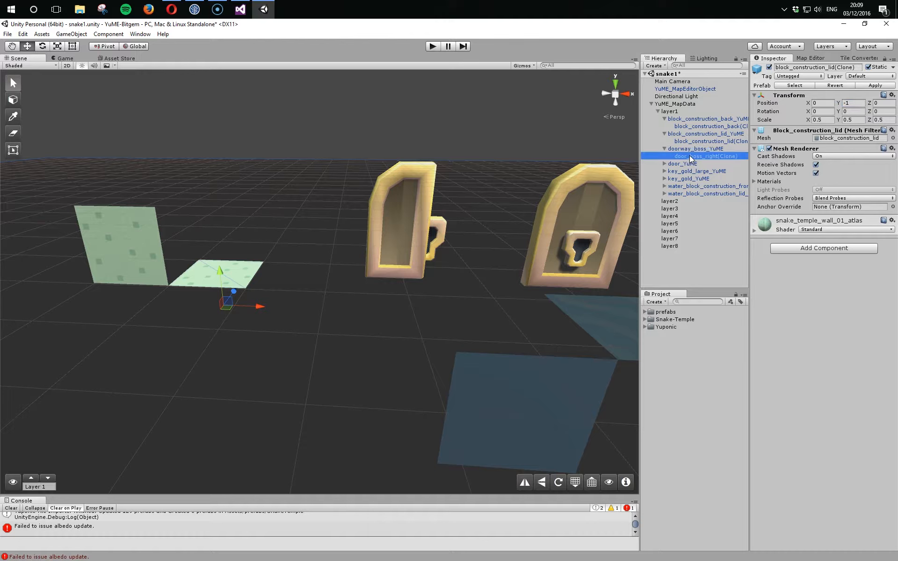
click(863, 103)
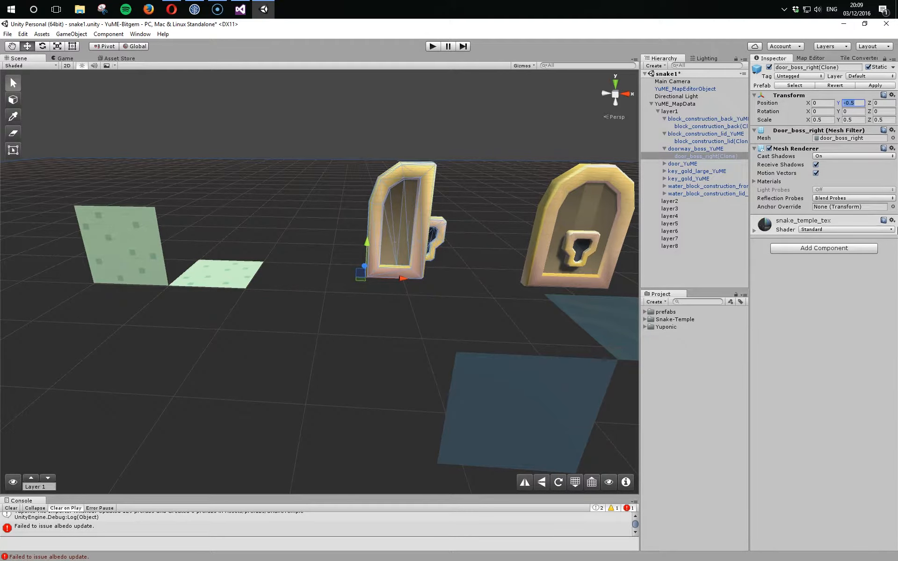
click(824, 103)
text(-0.23)
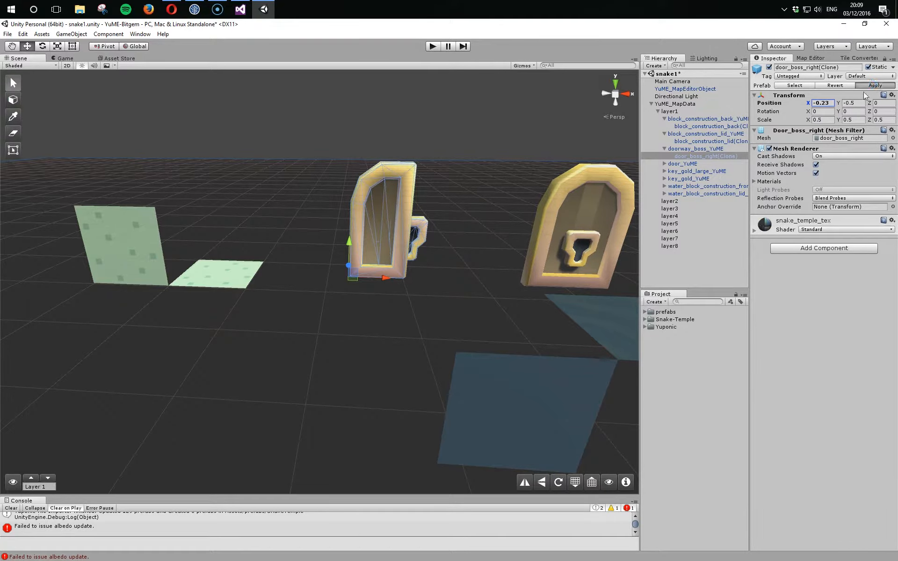
- Select the door(Clone) child of the arched door tile and frame it in the scene
click(595, 217)
click(664, 163)
double_click(688, 171)
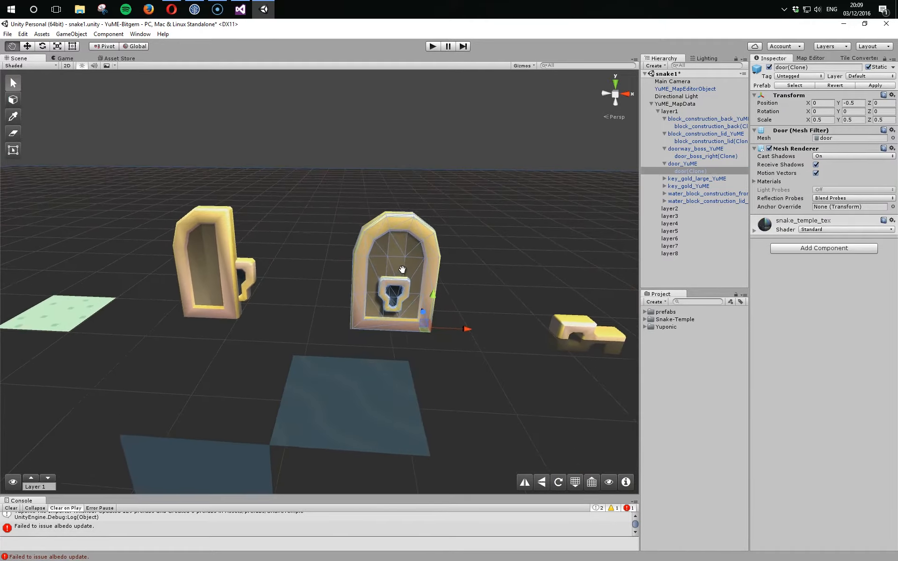
middle_drag(402, 270, 365, 285)
alt+scroll(365, 286, down, 10)
mouse_move(329, 304)
alt+mouse_down()
mouse_move(312, 334)
mouse_move(345, 335)
mouse_move(337, 335)
mouse_move(343, 299)
alt+mouse_up()
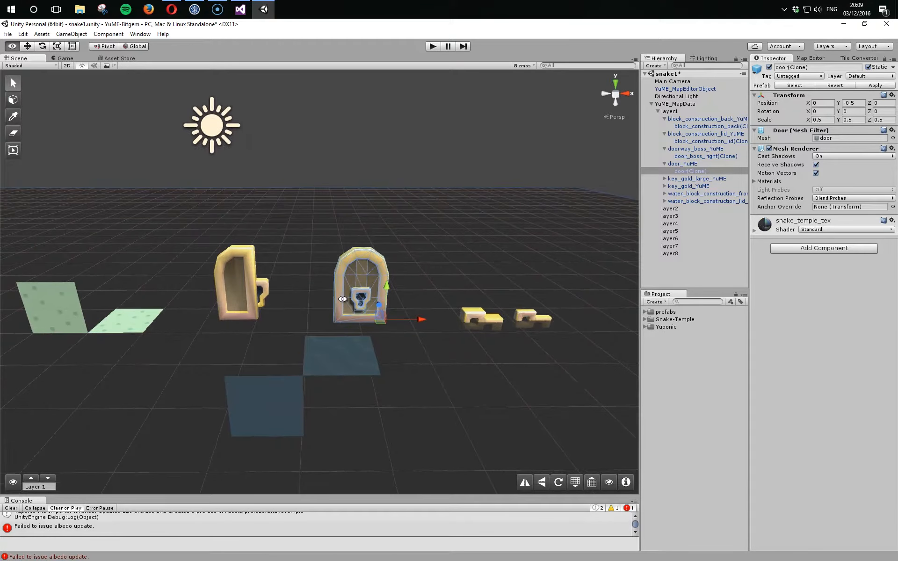
- Set the door(Clone) child's X position to -0.5 and compare its pivot with that of the door_YuME parent
click(822, 103)
double_click(823, 102)
text(0.)
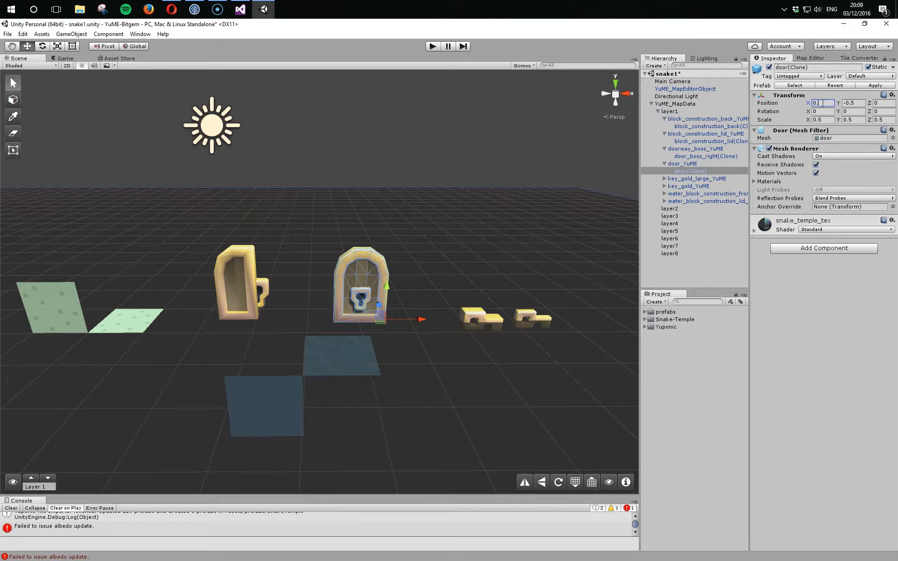
text(5)
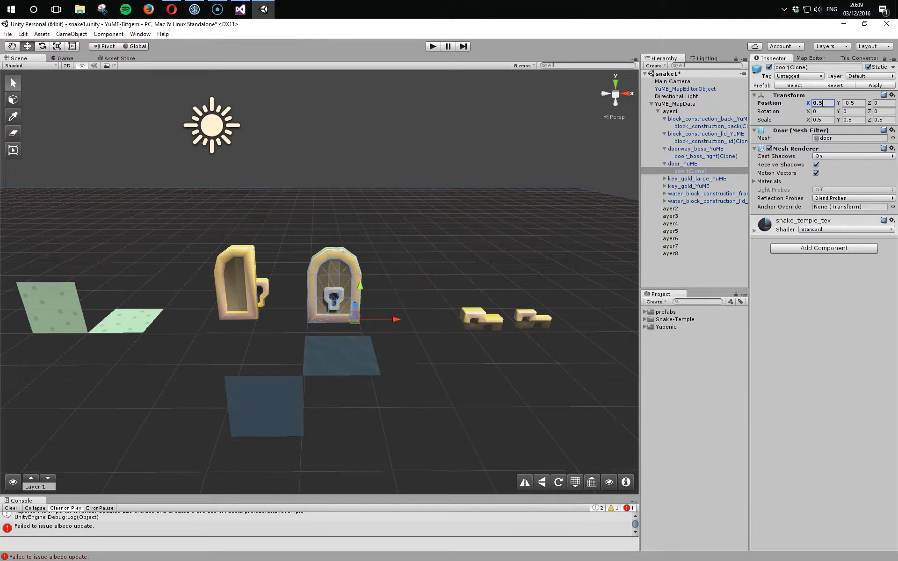
key(Home)
text(-)
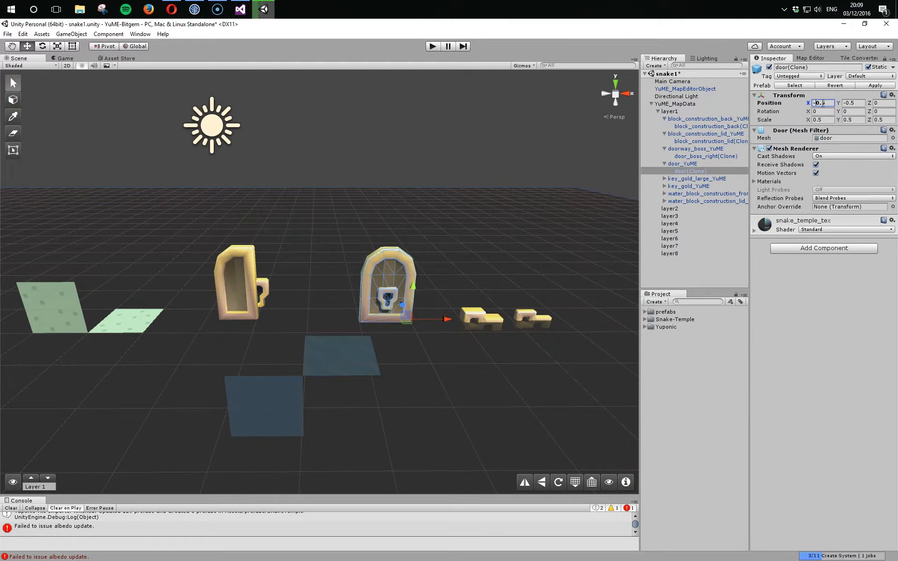
click(679, 164)
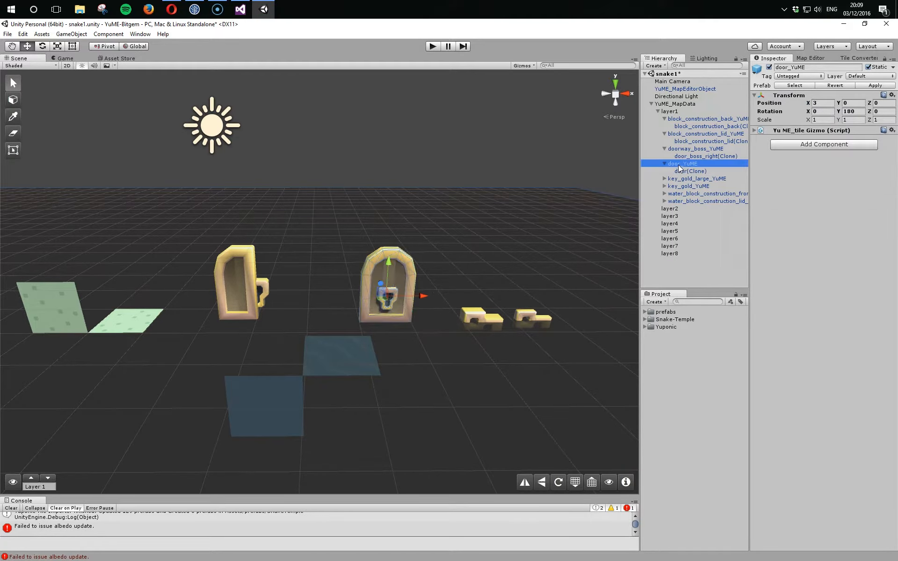
click(682, 171)
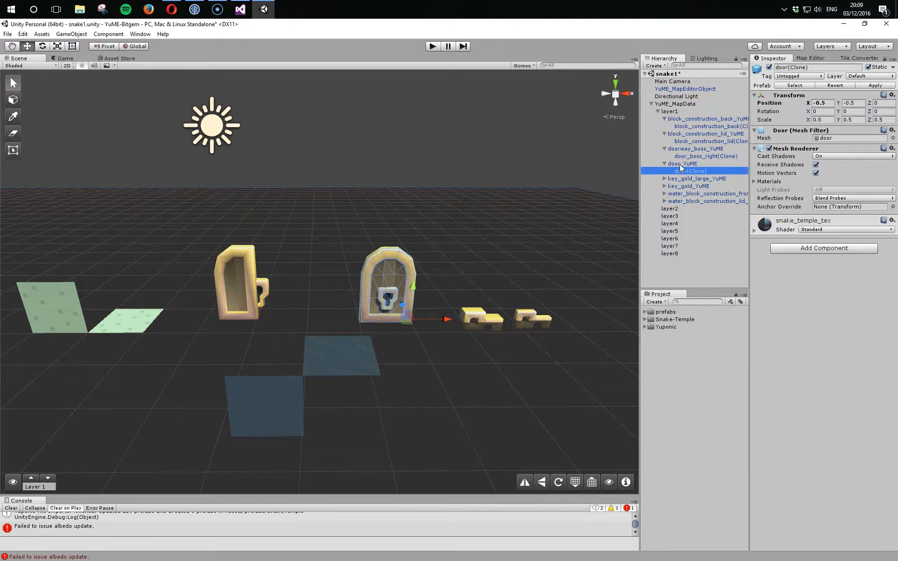
click(681, 164)
click(685, 173)
- Set the Y position of the large gold key tile's key_gold_large(Clone) child to 0 and apply it to the prefab
click(484, 319)
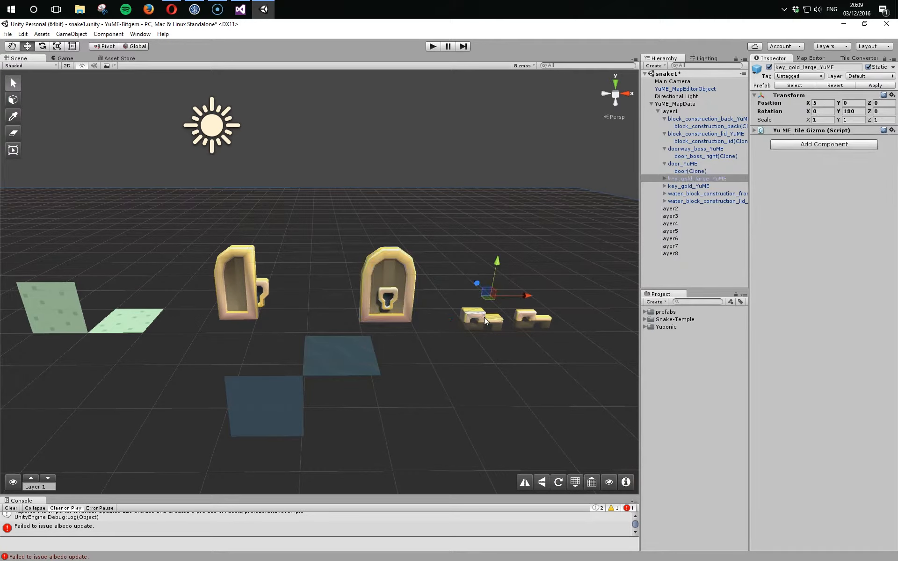
click(665, 179)
click(695, 186)
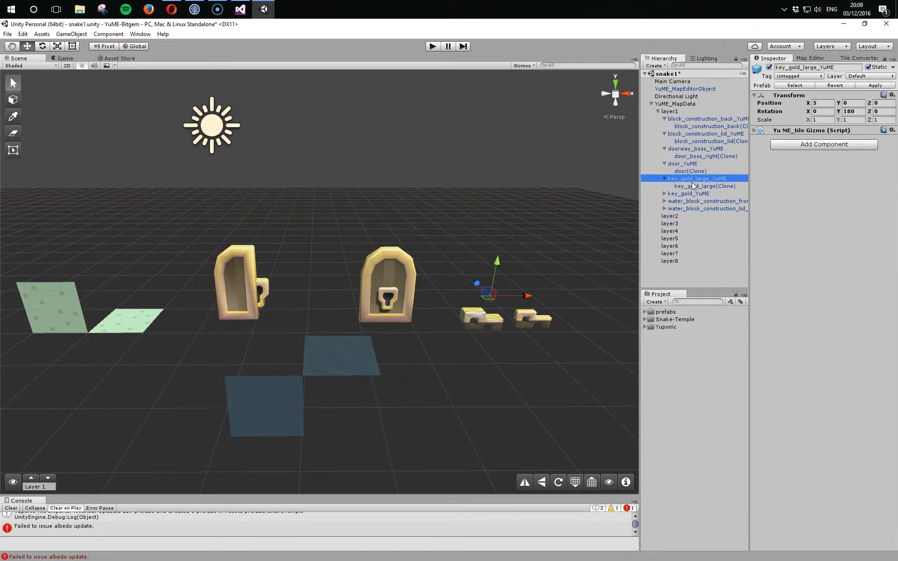
click(860, 102)
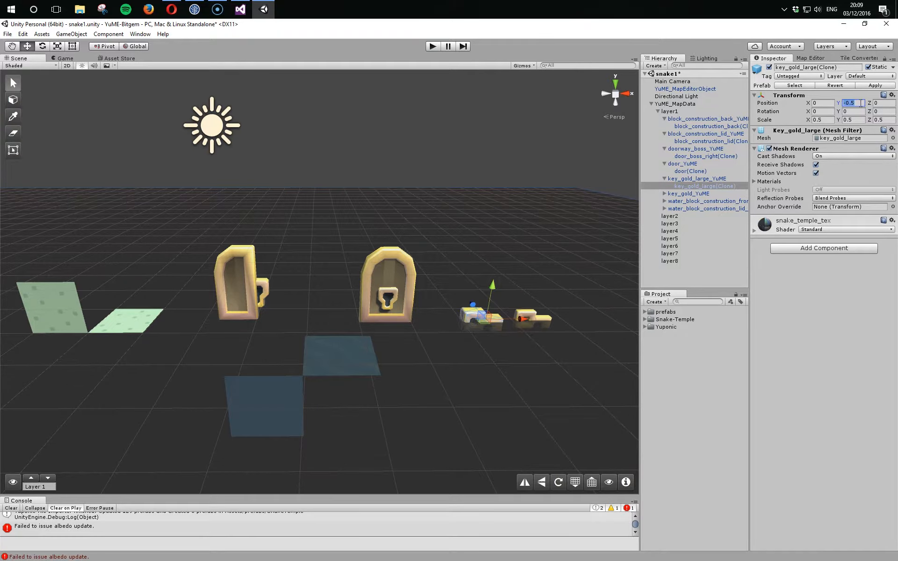
text(0)
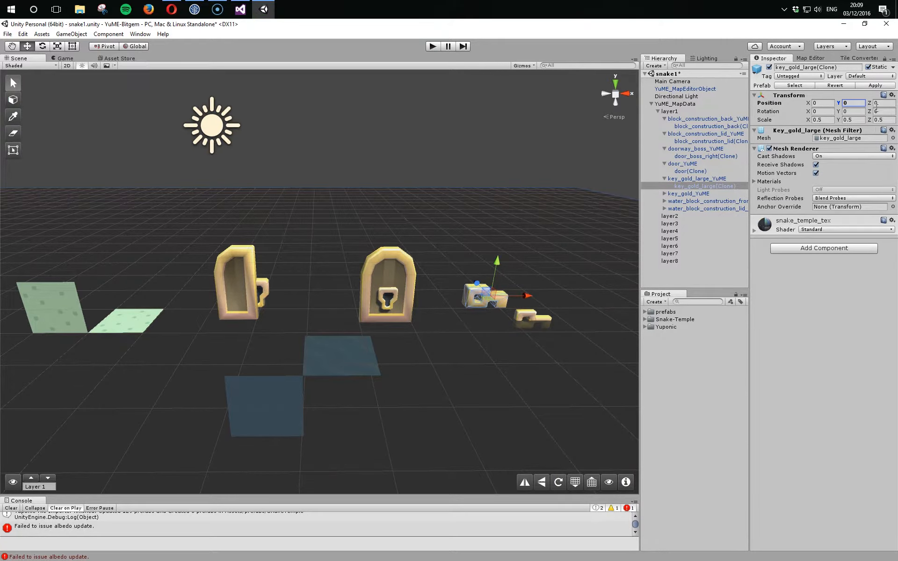
click(871, 85)
- Set the Y position of the small gold key tile's key_gold(Clone) child to 0 and apply it to the prefab
click(664, 194)
click(697, 201)
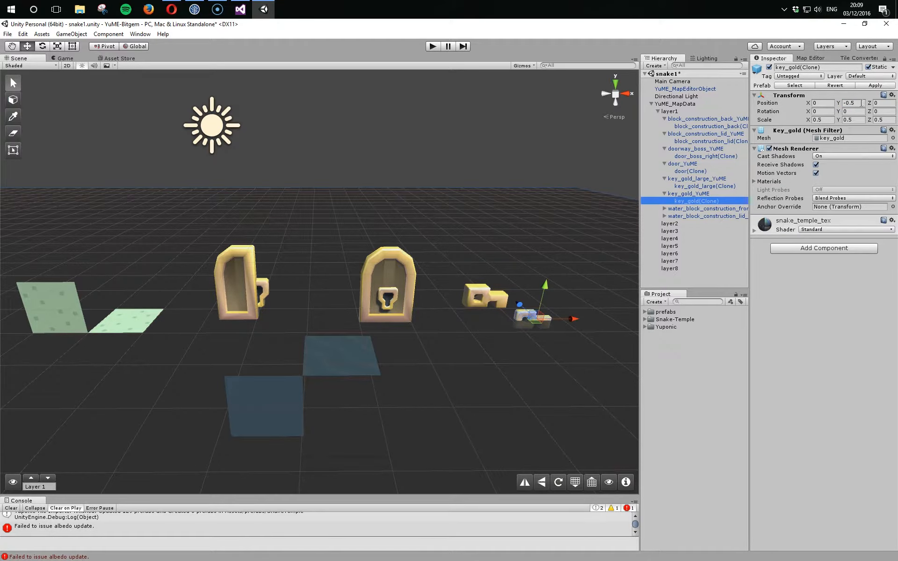
click(862, 102)
text(0)
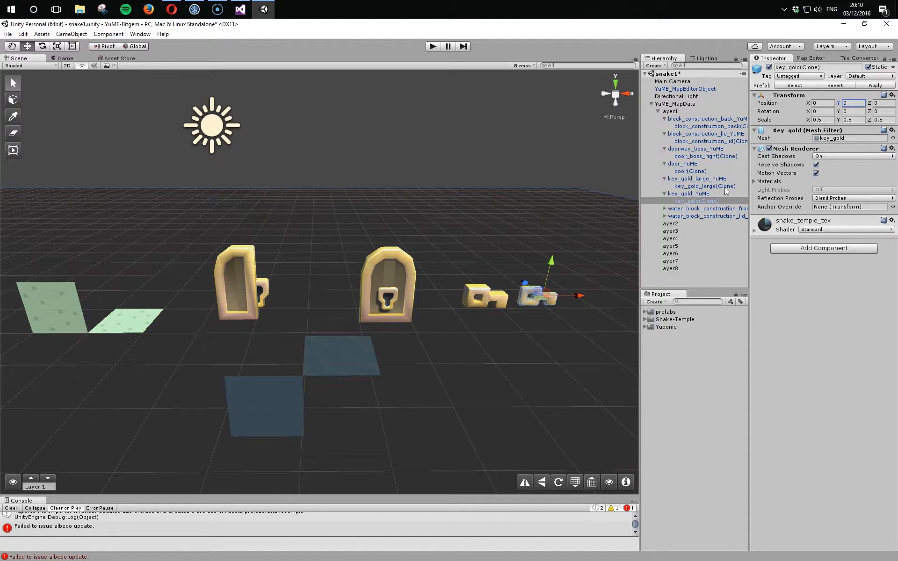
- Set the Y position of the upright front water tile's child object to 0
click(290, 402)
alt+drag(375, 424, 361, 373)
click(317, 338)
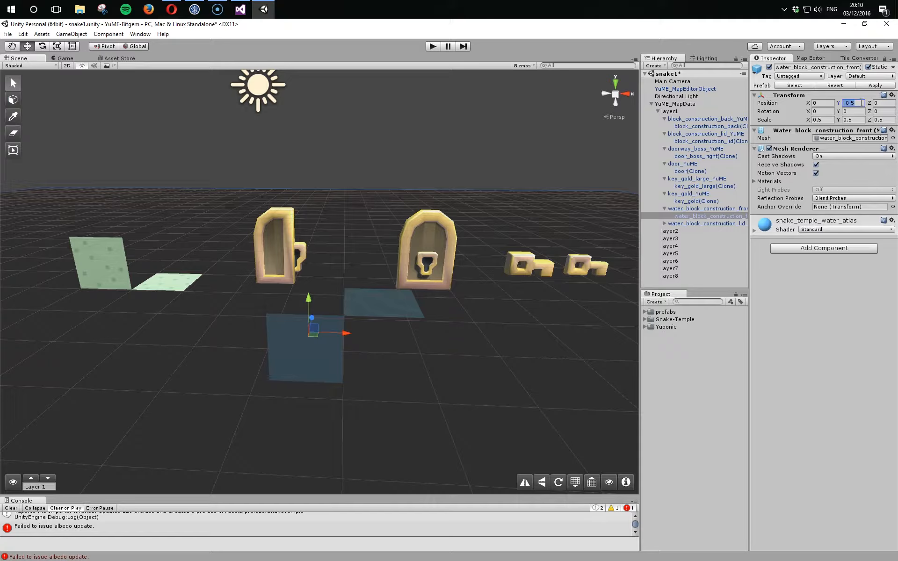
text(0)
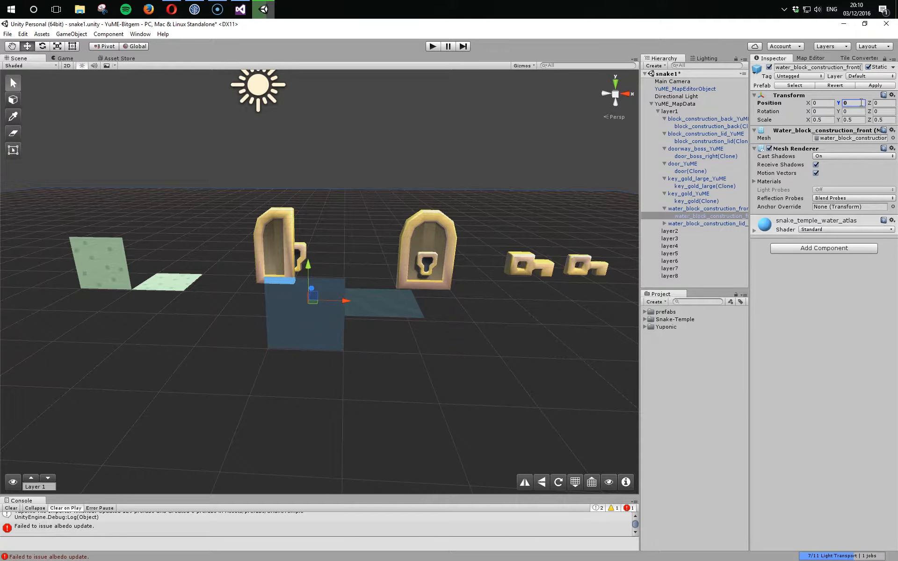
- Set the Y position of the water lid tile's child object to -1 and apply the change to its prefab
click(409, 313)
click(664, 225)
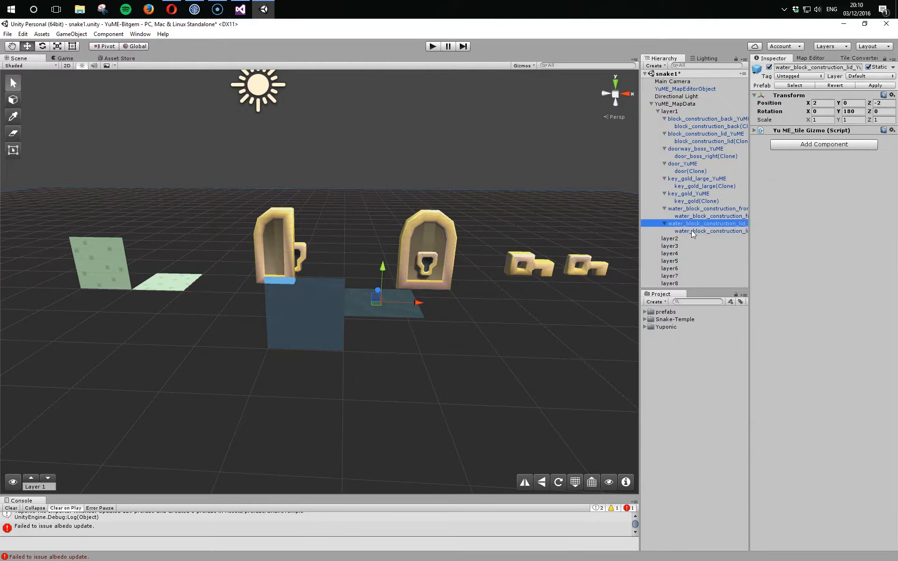
click(692, 231)
click(860, 104)
text(-1)
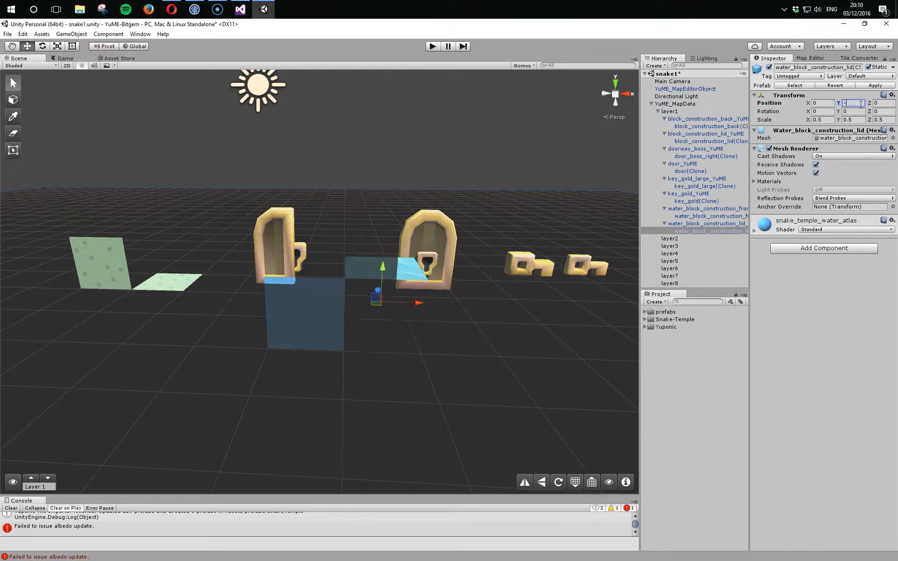
click(886, 86)
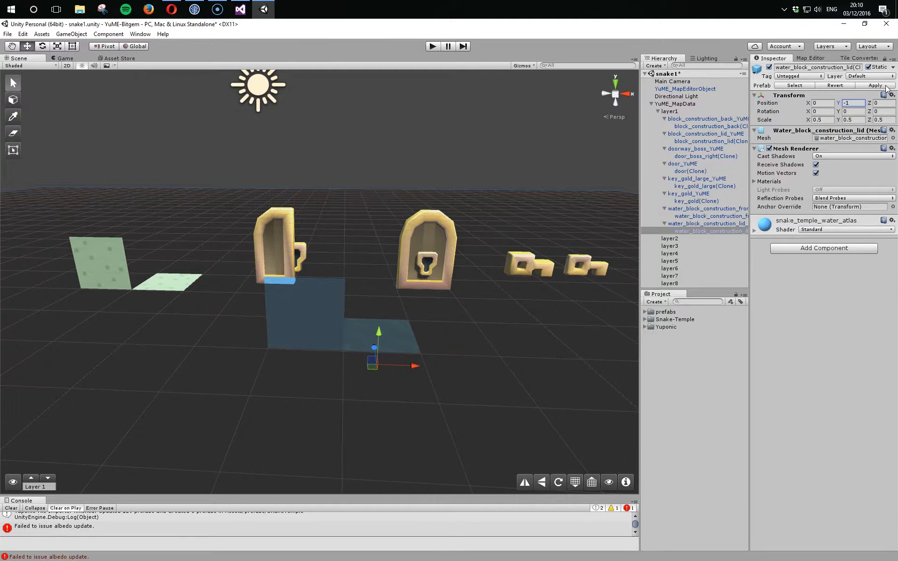
alt+drag(352, 236, 352, 284)
scroll(353, 283, down, 9)
middle_drag(352, 283, 319, 282)
right_drag(285, 302, 342, 283)
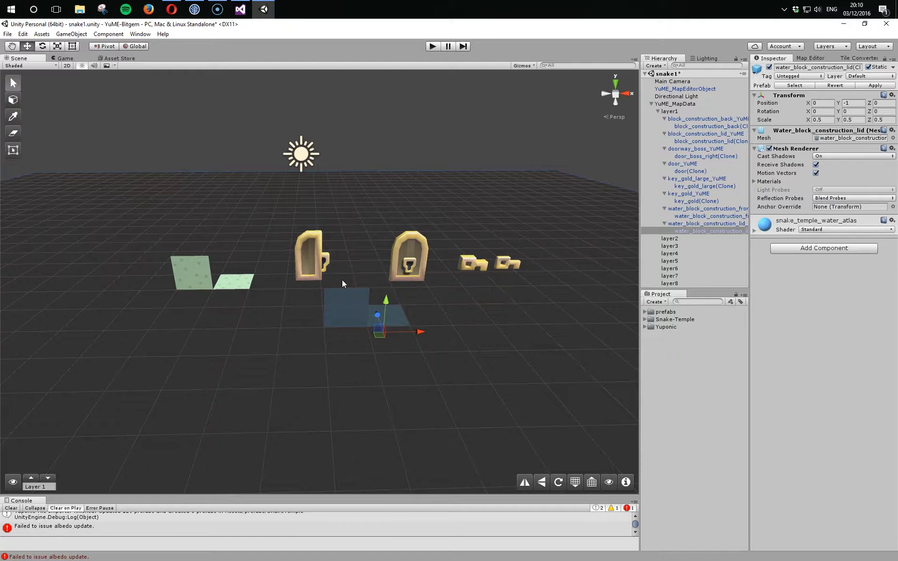
- Collapse layer1 in the hierarchy and erase all the placed test tiles from the grid
click(658, 112)
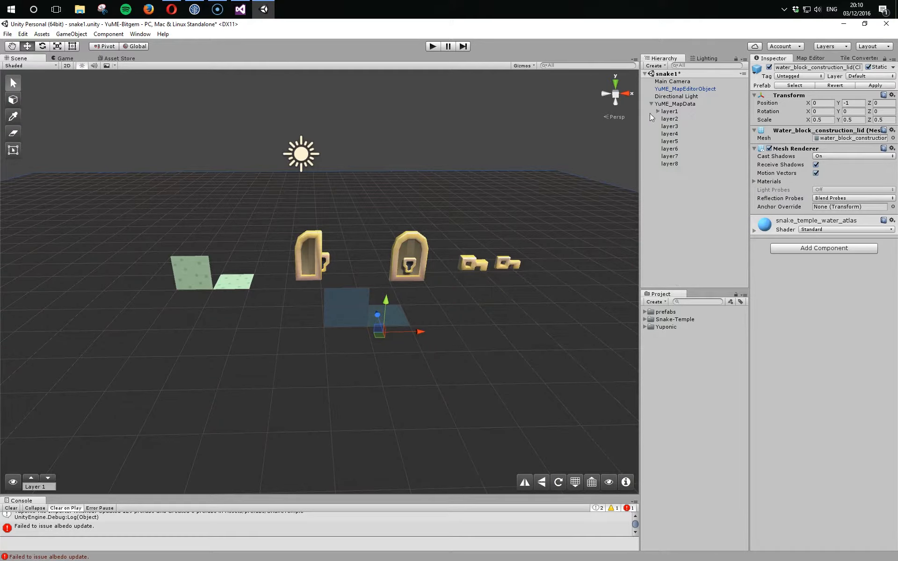
click(14, 101)
shift+drag(202, 283, 316, 283)
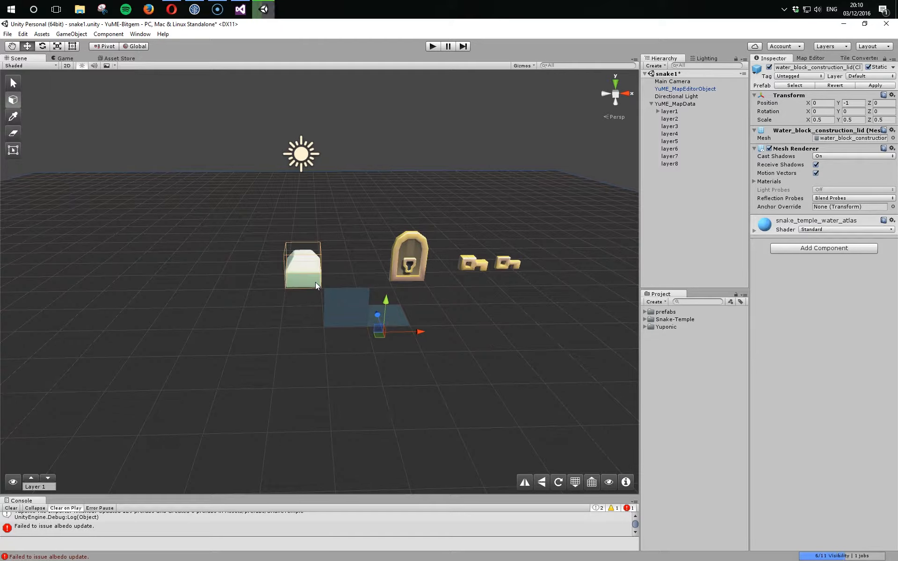
mouse_move(342, 320)
shift+mouse_down()
mouse_move(506, 279)
mouse_move(501, 291)
shift+mouse_up()
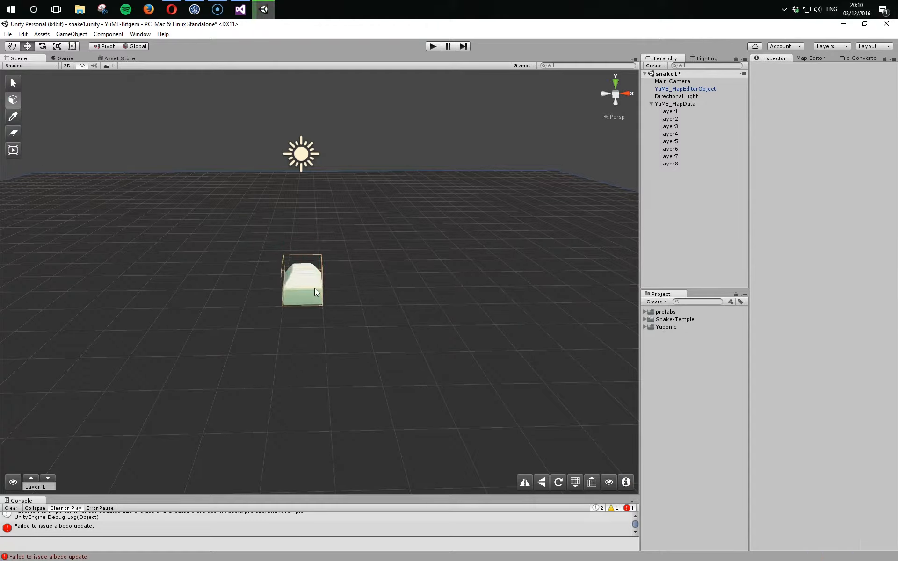
- Choose the blue stone floor block, enlarge the brush across both grid directions, and stamp a large floor area around the grid's centre
ctrl+scroll(310, 287, down, 1)
ctrl+scroll(310, 287, down, 5)
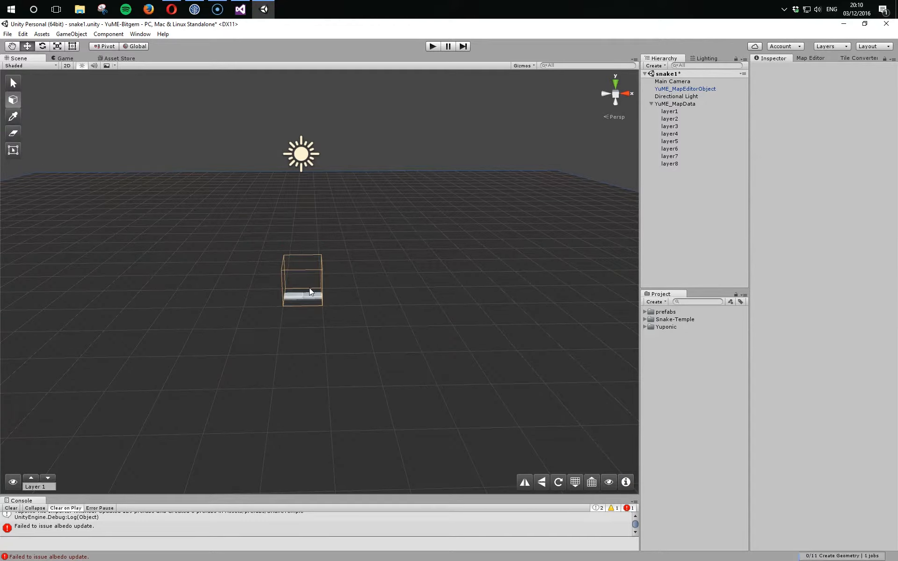
ctrl+scroll(310, 288, down, 5)
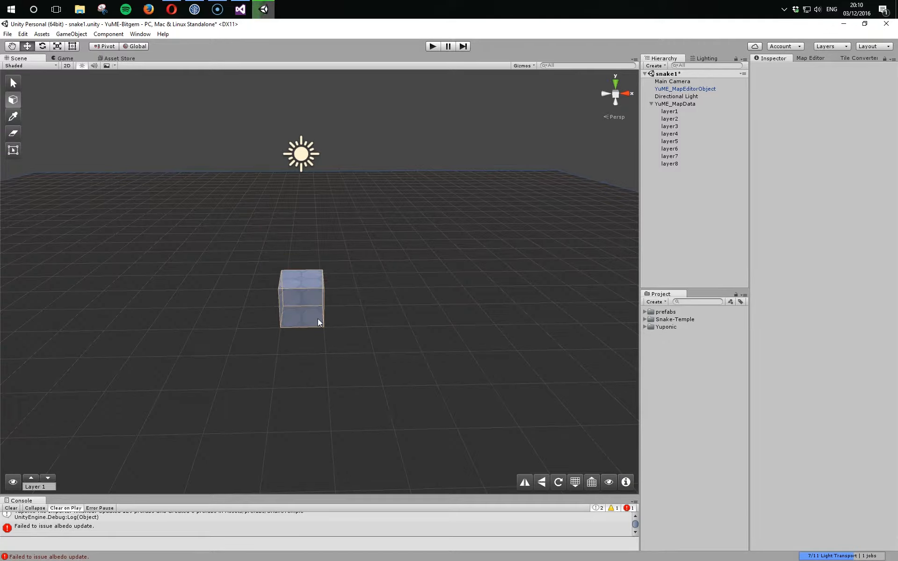
mouse_move(366, 271)
alt+mouse_down()
mouse_move(348, 359)
mouse_move(336, 351)
mouse_move(377, 287)
mouse_move(342, 280)
alt+mouse_up()
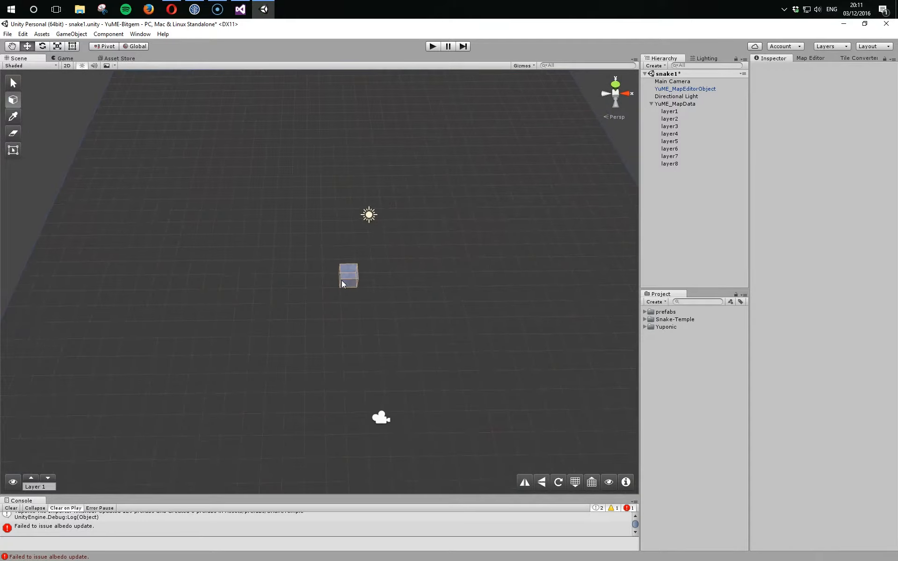
ctrl+scroll(340, 279, up, 6)
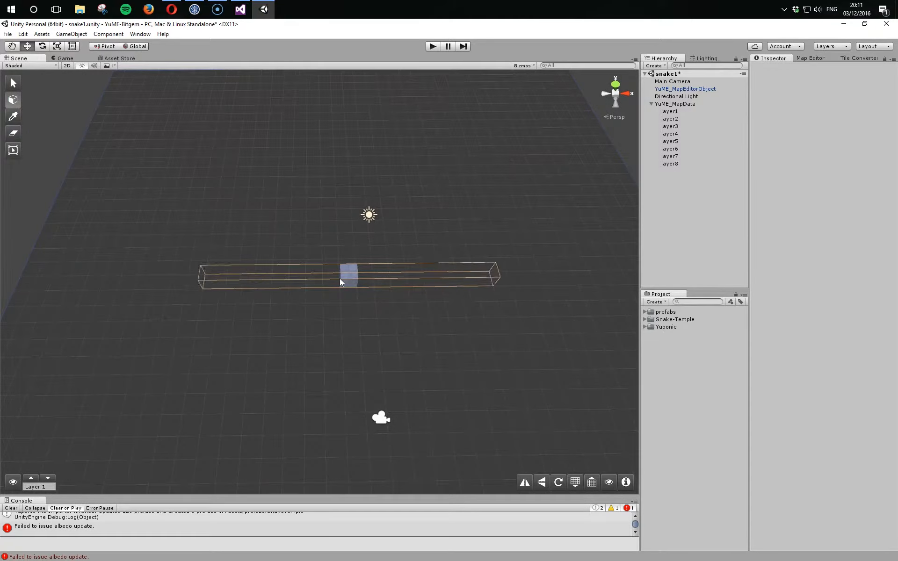
alt+scroll(339, 285, up, 7)
shift+scroll(330, 274, up, 2)
ctrl+scroll(331, 272, up, 3)
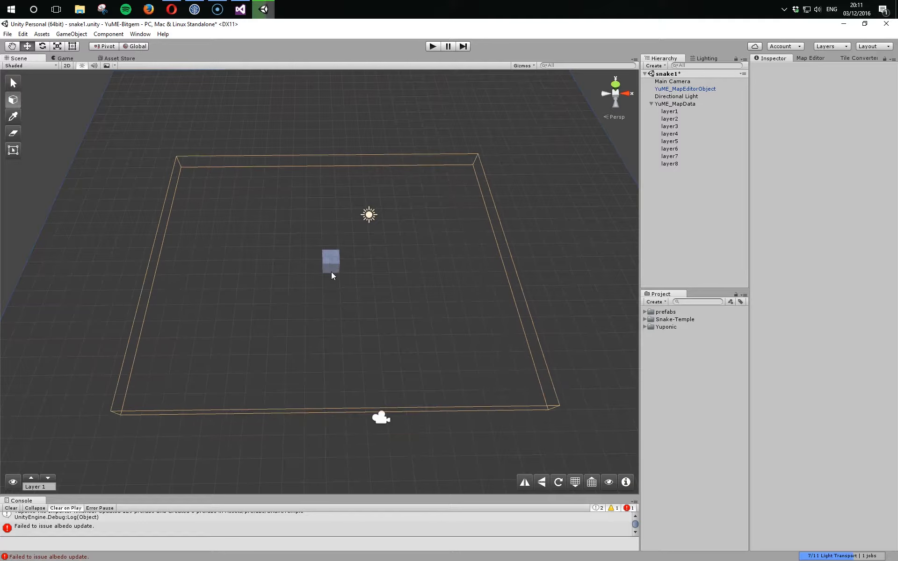
click(331, 275)
mouse_move(352, 280)
alt+mouse_down()
mouse_move(345, 268)
mouse_move(360, 260)
alt+mouse_up()
scroll(361, 260, up, 4)
middle_drag(361, 260, 380, 263)
scroll(379, 263, up, 2)
key(Escape)
- Browse the tiles to the green pillared staircase and place one on the blue floor behind its centre
mouse_move(372, 270)
alt+mouse_down()
mouse_move(369, 261)
mouse_move(395, 254)
mouse_move(337, 277)
alt+mouse_up()
shift+scroll(369, 262, up, 1)
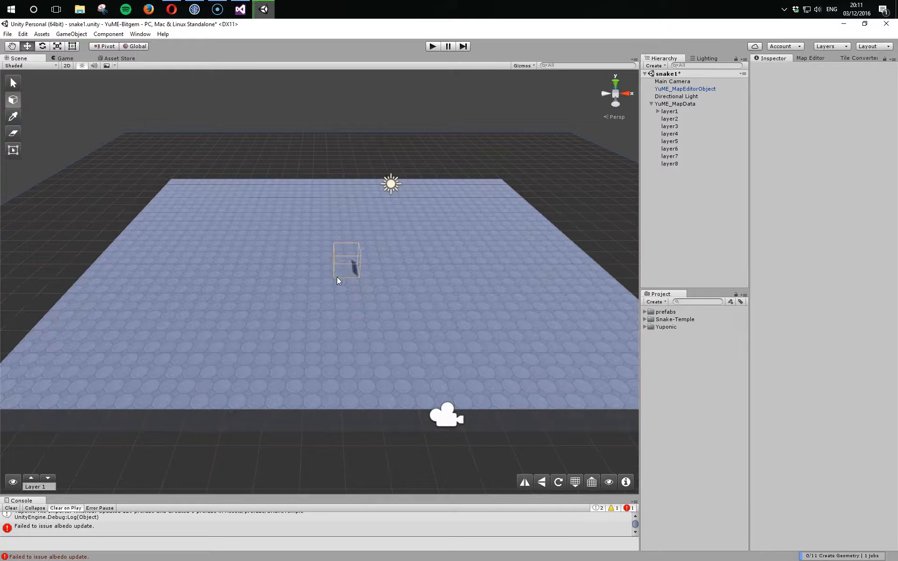
click(336, 277)
ctrl+scroll(337, 277, down, 6)
ctrl+scroll(337, 277, up, 3)
ctrl+scroll(337, 277, up, 4)
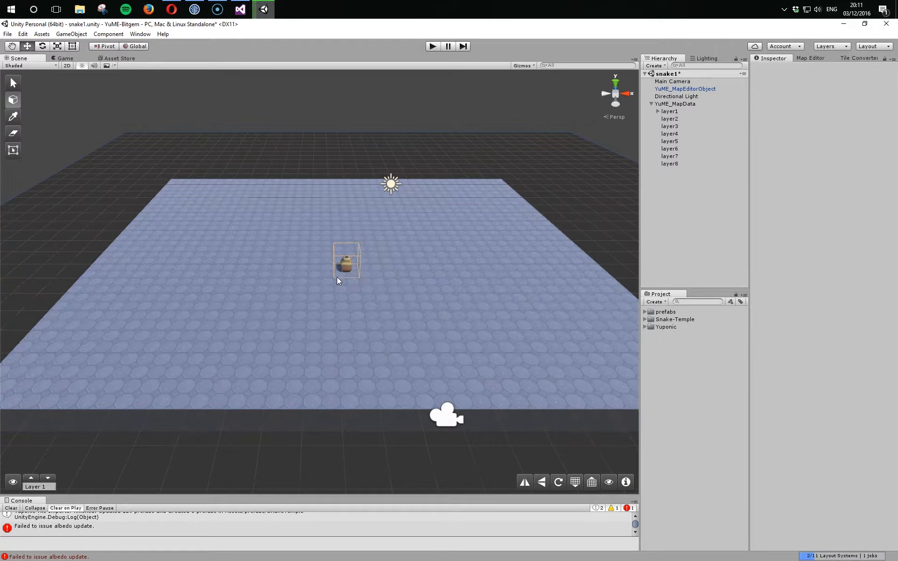
ctrl+scroll(337, 277, up, 1)
ctrl+scroll(337, 277, up, 4)
ctrl+scroll(337, 277, up, 3)
ctrl+scroll(337, 277, up, 3)
ctrl+scroll(336, 277, up, 4)
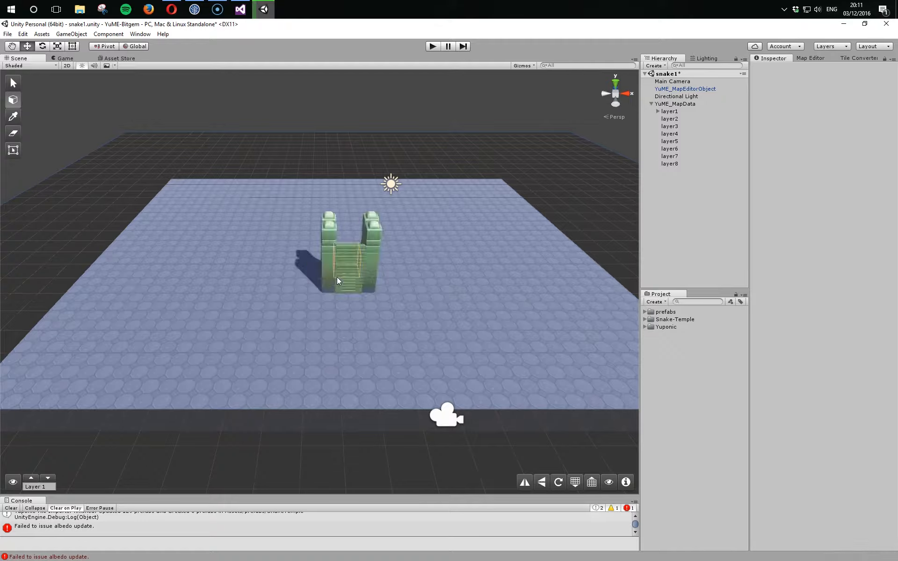
ctrl+scroll(372, 269, up, 3)
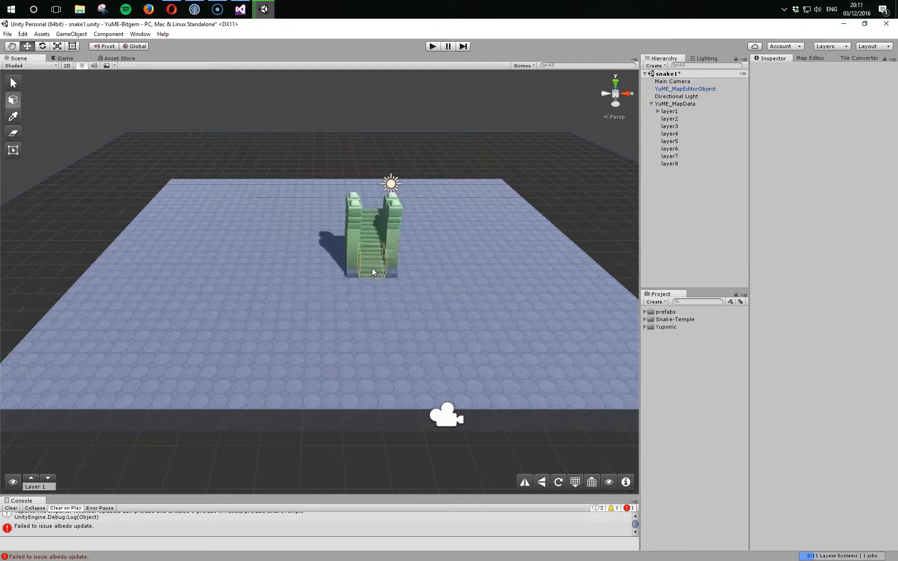
click(354, 250)
- Choose the green brick wall tile and paint a straight wall run extending left from the staircase
ctrl+scroll(383, 288, up, 3)
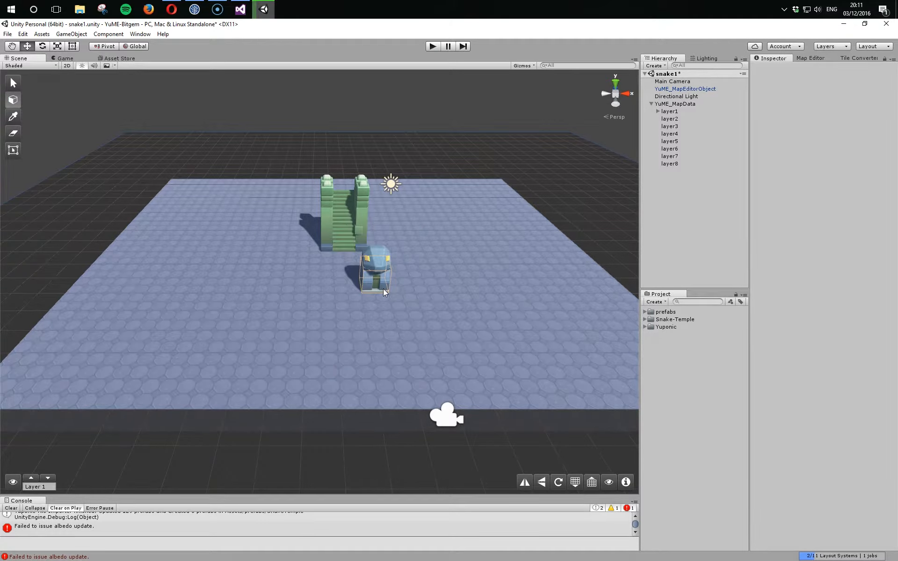
ctrl+scroll(383, 288, down, 4)
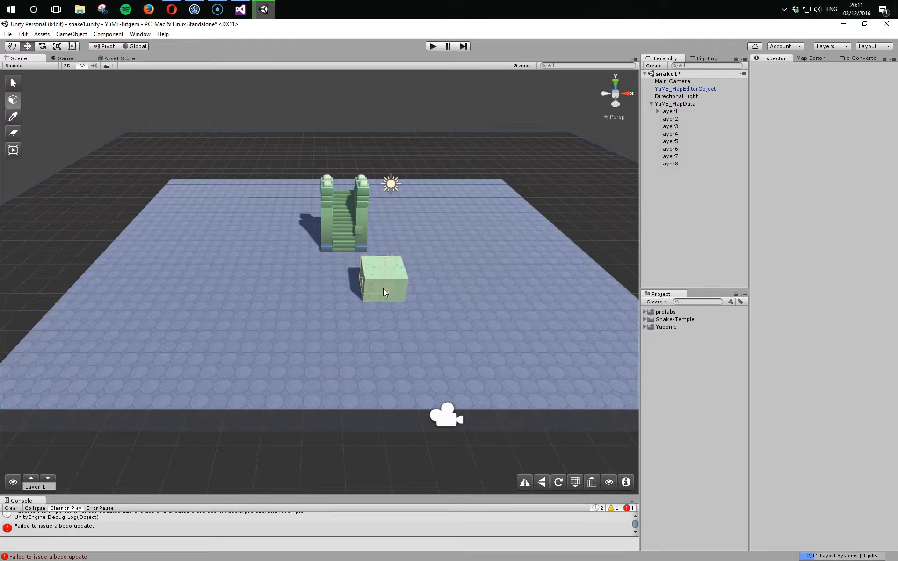
ctrl+scroll(383, 288, down, 1)
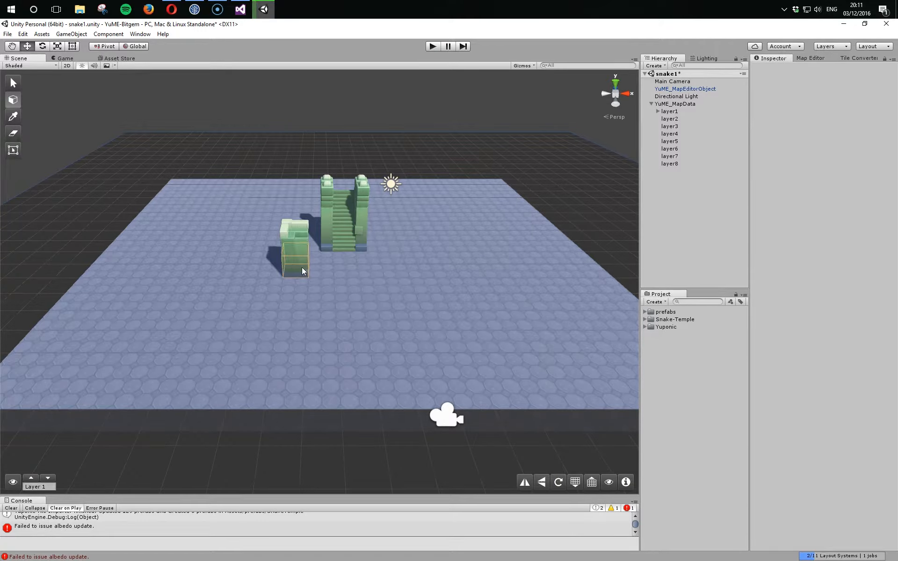
ctrl+scroll(301, 268, down, 1)
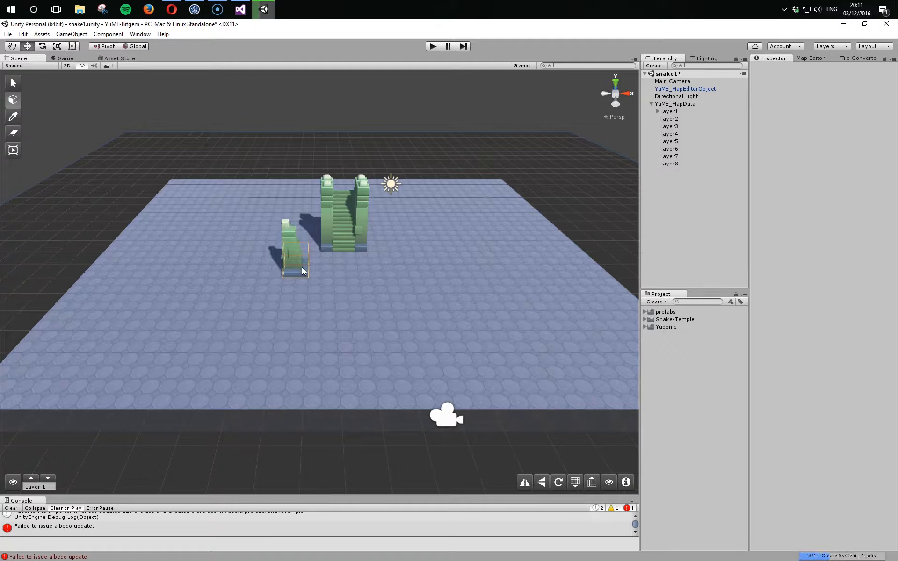
ctrl+scroll(302, 268, down, 1)
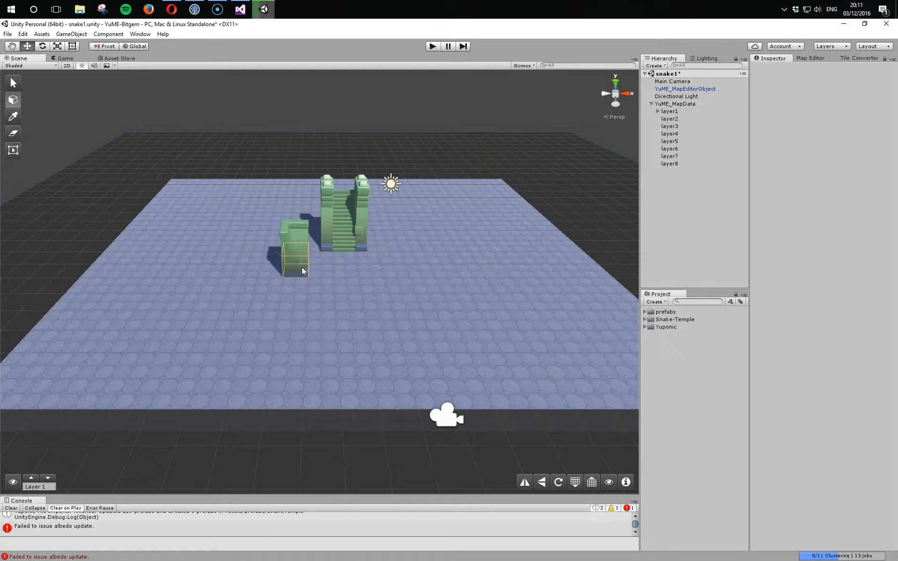
ctrl+scroll(303, 271, down, 1)
ctrl+scroll(302, 270, up, 1)
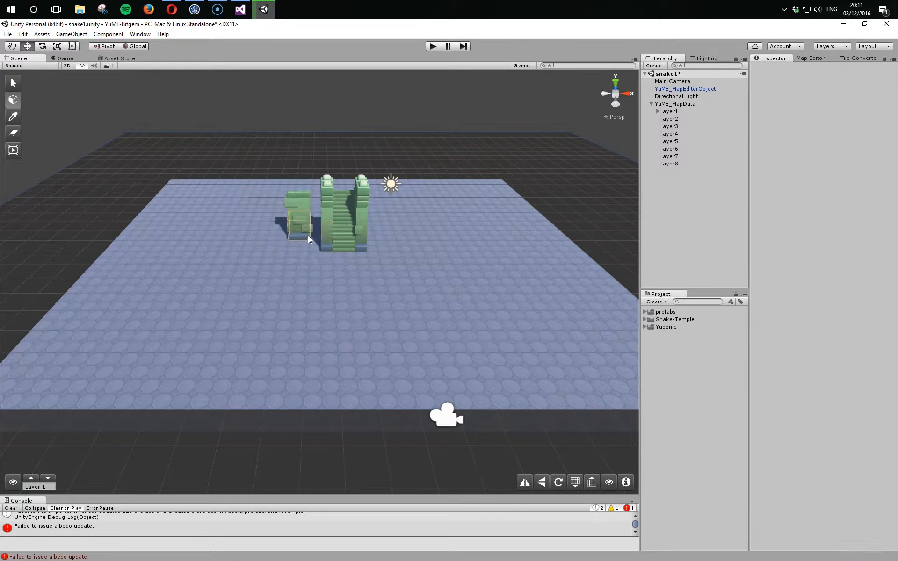
alt+drag(291, 239, 320, 271)
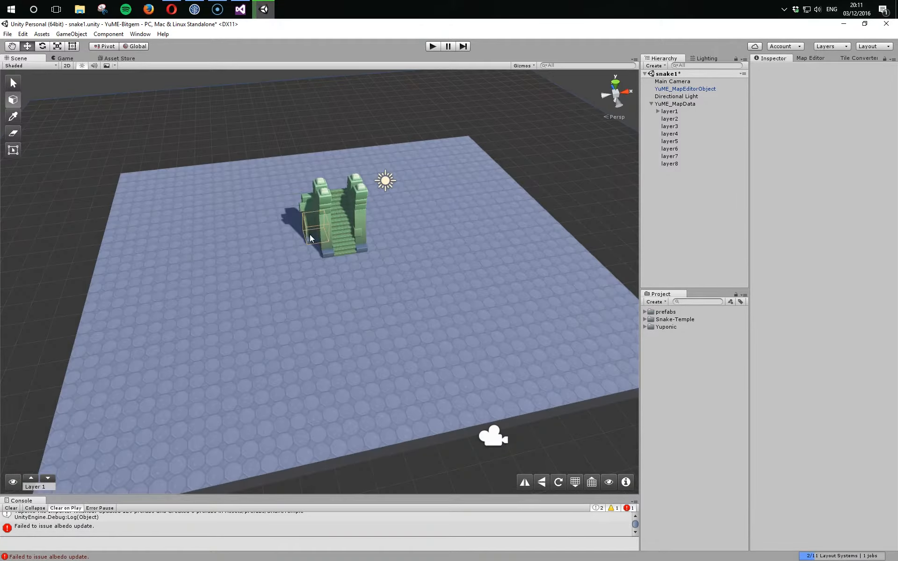
drag(310, 237, 270, 240)
- Paint a matching straight brick wall run extending right from the staircase
mouse_move(416, 247)
alt+mouse_down()
mouse_move(387, 236)
mouse_move(419, 247)
alt+mouse_up()
click(401, 239)
alt+drag(453, 296, 442, 274)
alt+scroll(448, 262, up, 1)
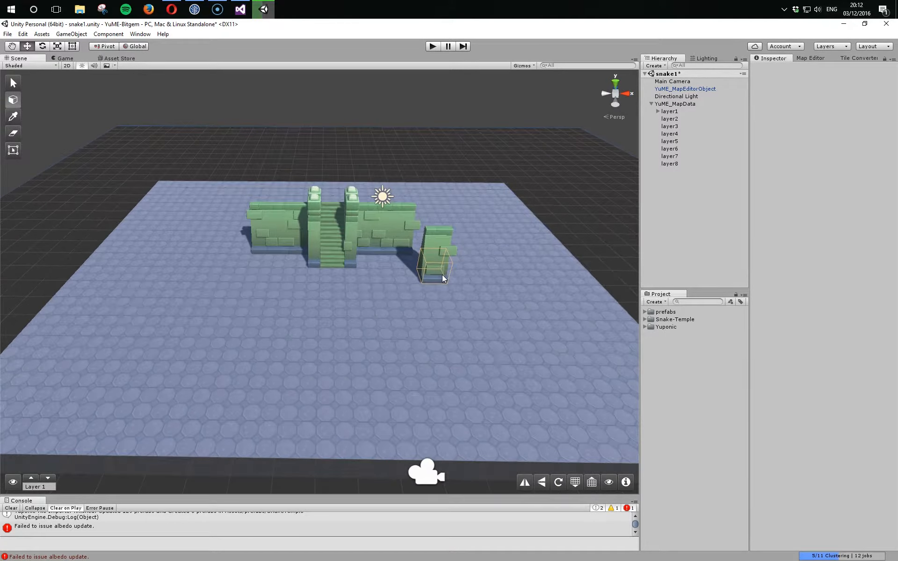
click(525, 482)
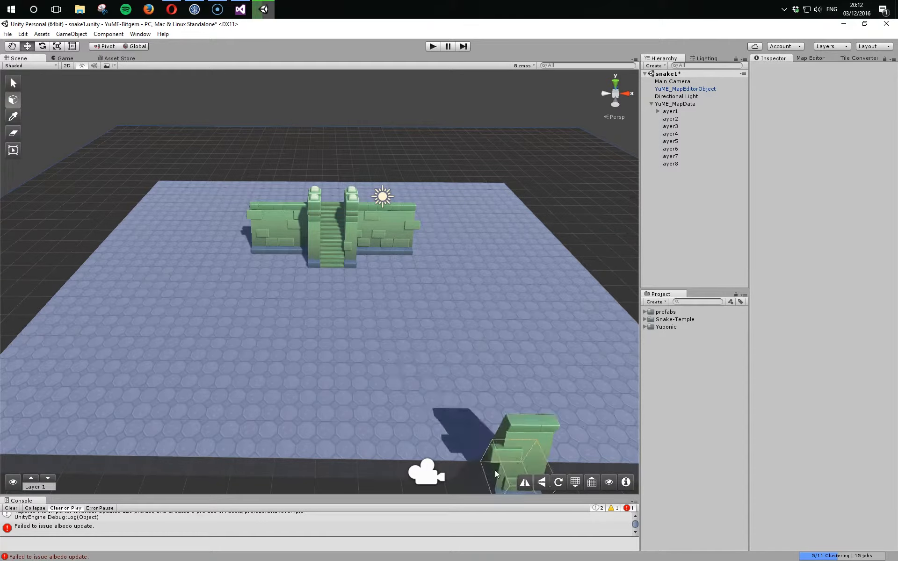
click(427, 224)
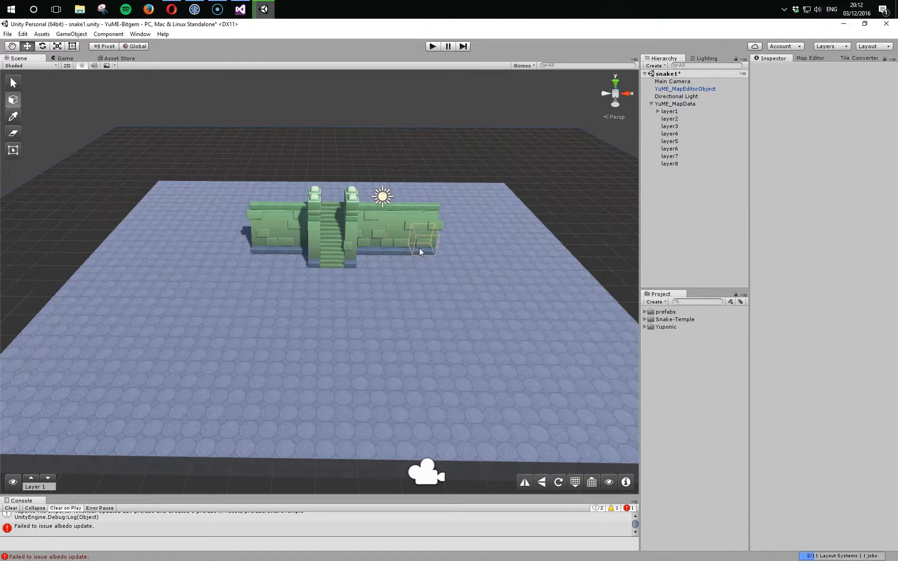
- Choose the wall corner tile, orient it, and place it at the left end of the staircase wall
alt+drag(431, 302, 445, 300)
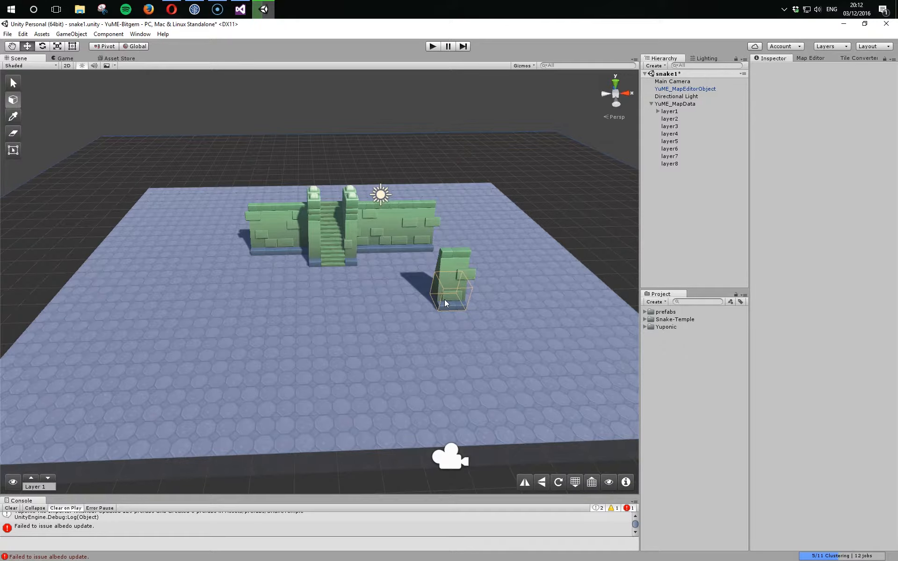
key(bracketright)
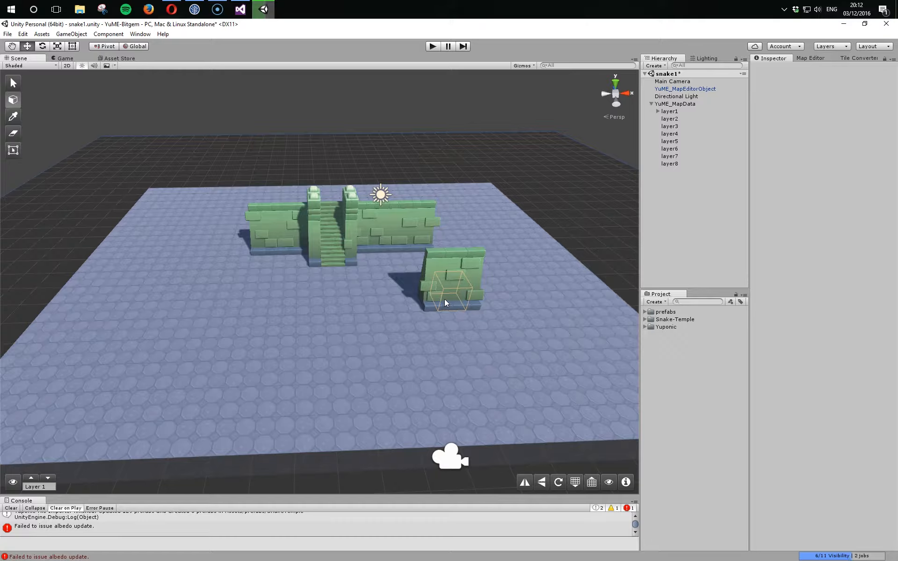
key(ctrl+z)
key(ctrl+z)
key(ctrl+z)
key(bracketright)
key(bracketright)
key(bracketright)
key(bracketright)
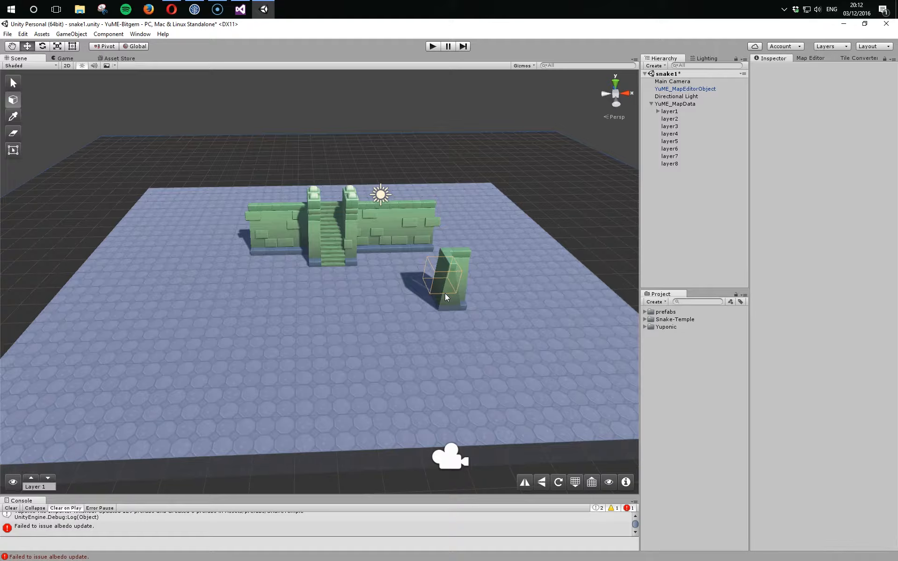
click(234, 251)
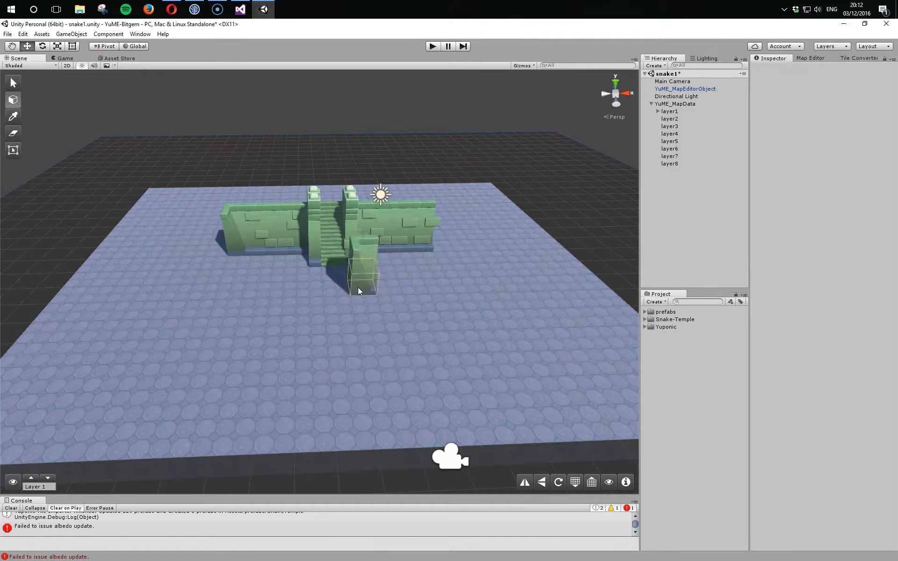
- Place wall corner tiles on the floor to the right of the staircase wall, erasing the misplaced piece
click(503, 249)
click(486, 282)
mouse_move(487, 282)
alt+mouse_down()
mouse_move(467, 291)
mouse_move(485, 314)
alt+mouse_up()
shift+click(491, 292)
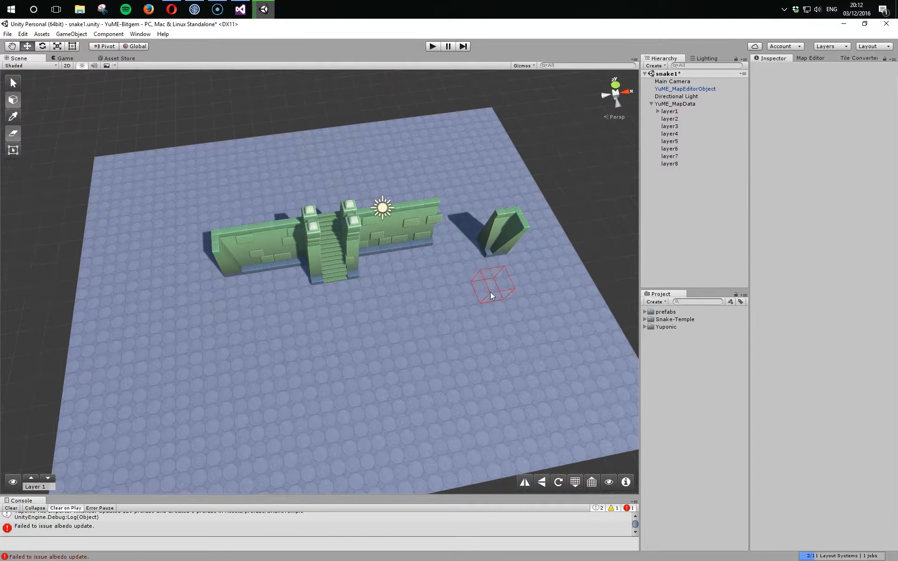
shift+click(499, 245)
click(484, 234)
alt+drag(491, 294, 493, 293)
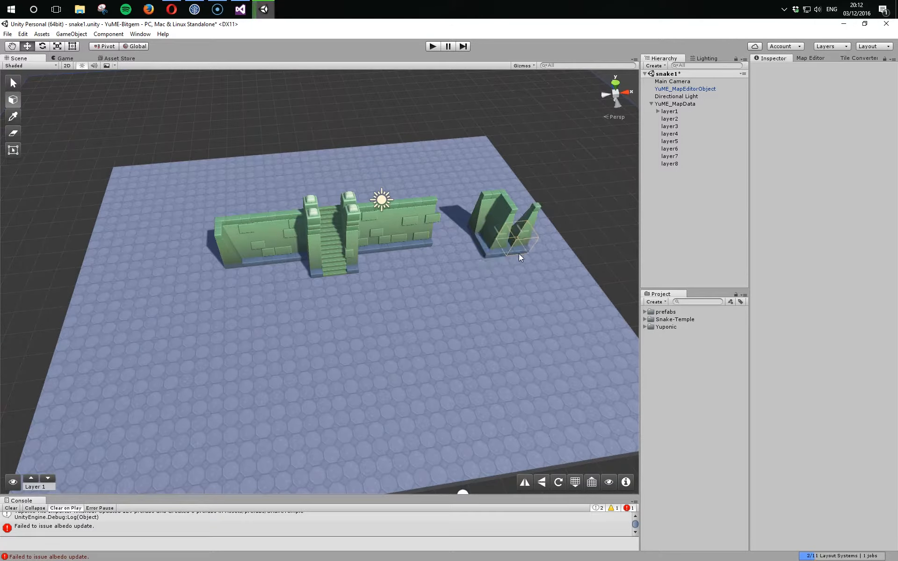
- Continue the wall from the right-hand corner piece with straight and corner sections, stepping down the floor's right side towards its front edge
click(404, 244)
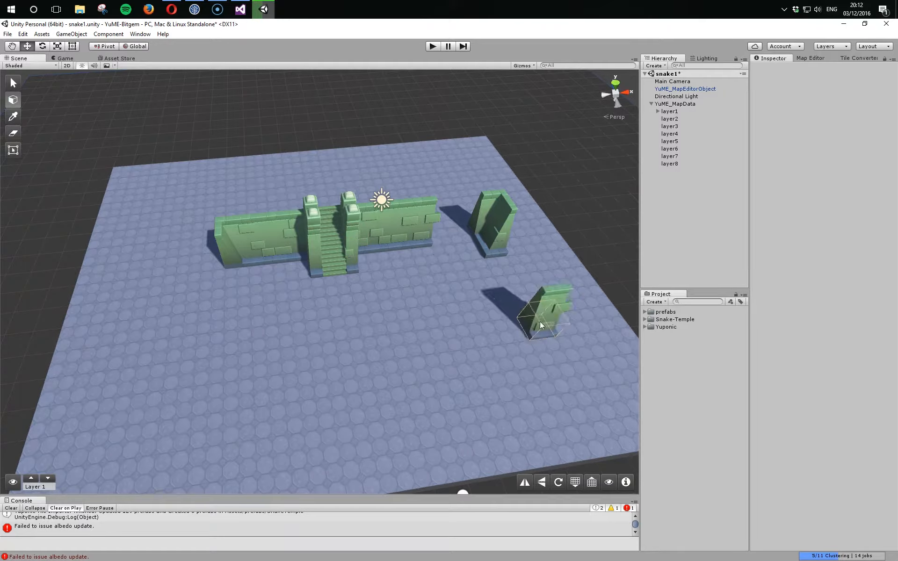
click(491, 233)
click(531, 246)
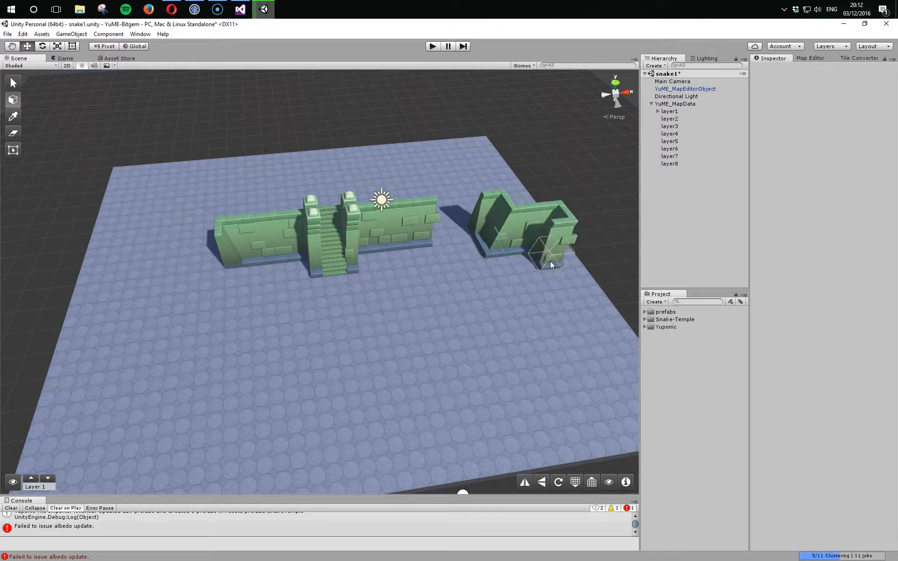
mouse_move(550, 260)
mouse_down()
mouse_move(584, 344)
mouse_move(563, 359)
mouse_move(481, 370)
mouse_move(451, 400)
mouse_move(458, 420)
mouse_move(431, 449)
mouse_up()
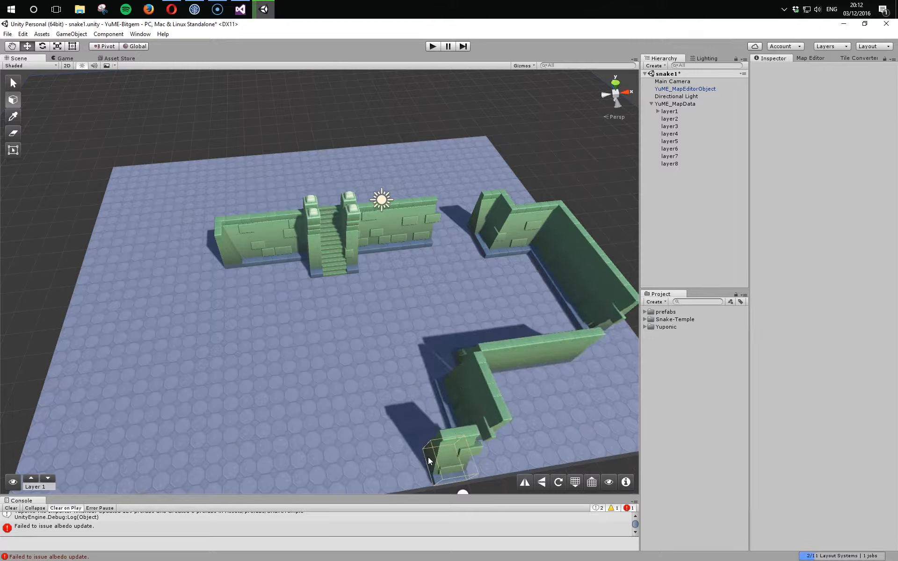
- Rotate the wall piece, clear the cell below the stepped wall, and paint a straight wall run leftwards along the floor's front edge
key(z)
key(z)
shift+click(439, 458)
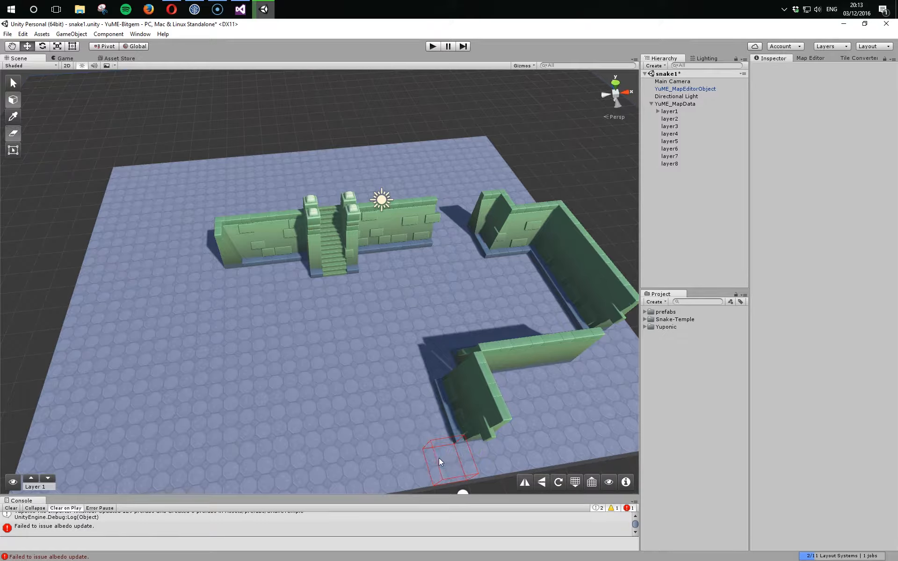
mouse_move(411, 460)
mouse_down()
mouse_move(370, 460)
mouse_move(447, 457)
mouse_up()
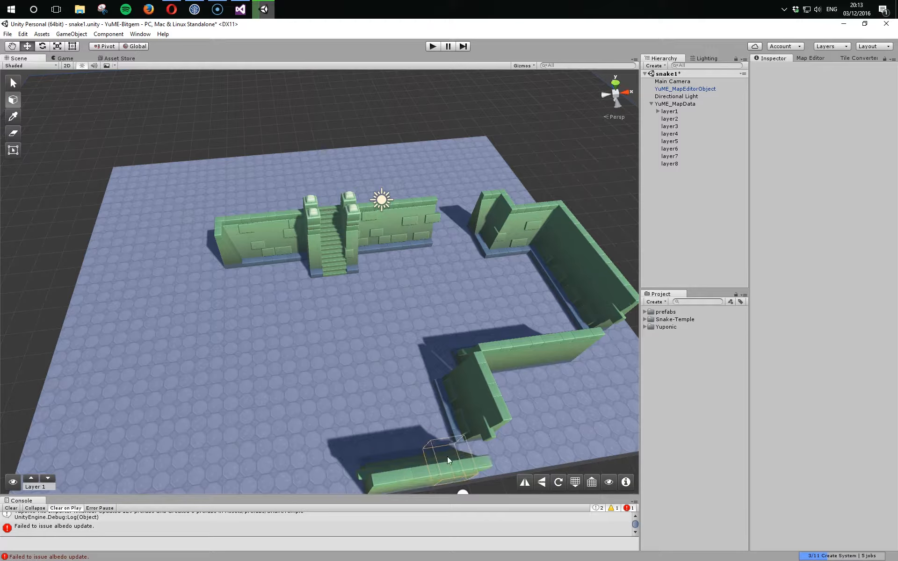
middle_drag(378, 370, 365, 351)
mouse_move(365, 351)
alt+mouse_down()
mouse_move(345, 351)
mouse_move(359, 351)
alt+mouse_up()
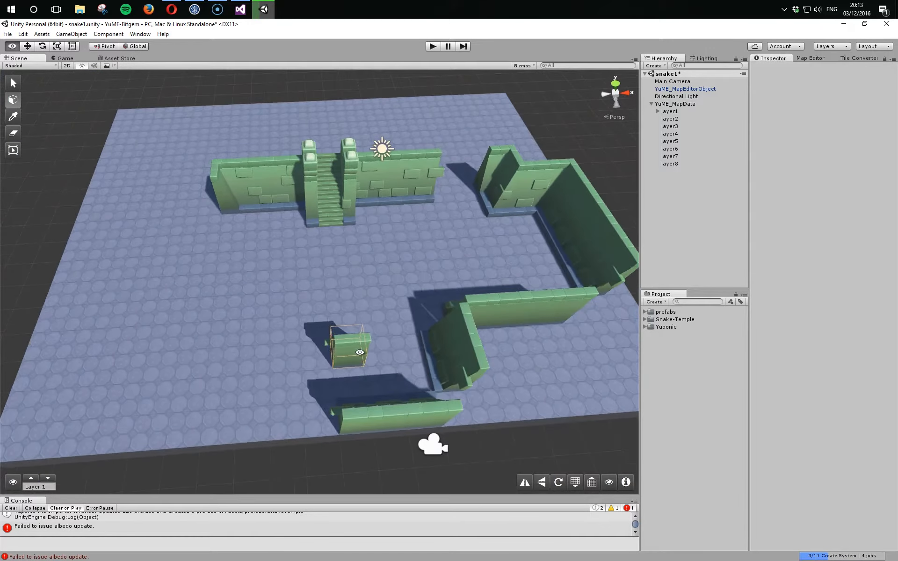
drag(319, 410, 276, 409)
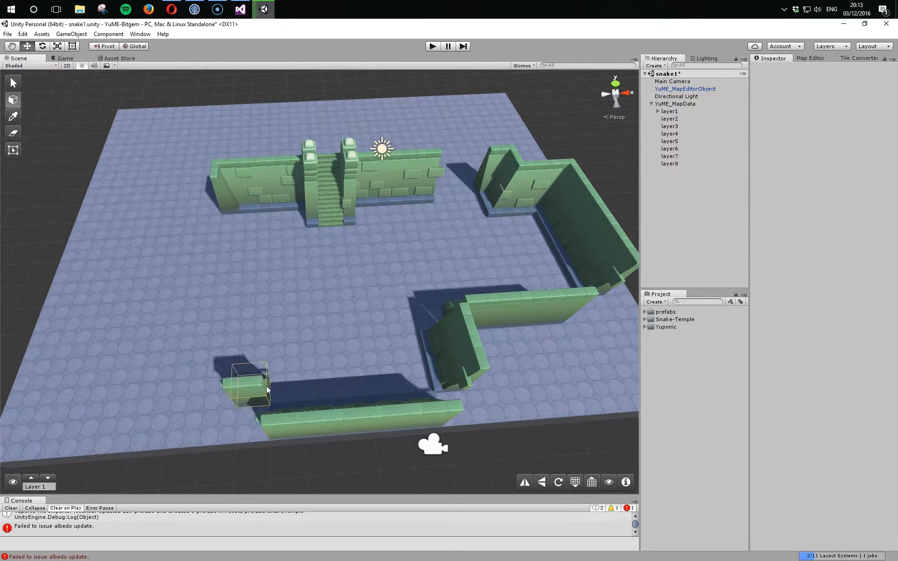
- Rotate the straight wall piece and paint a wall section running back from the left end of the front wall
key(z)
click(269, 372)
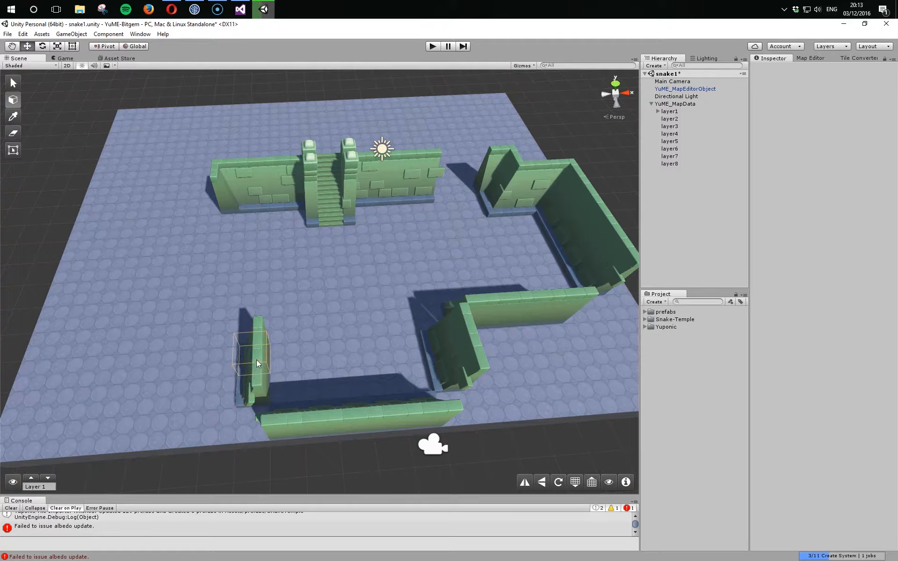
click(361, 350)
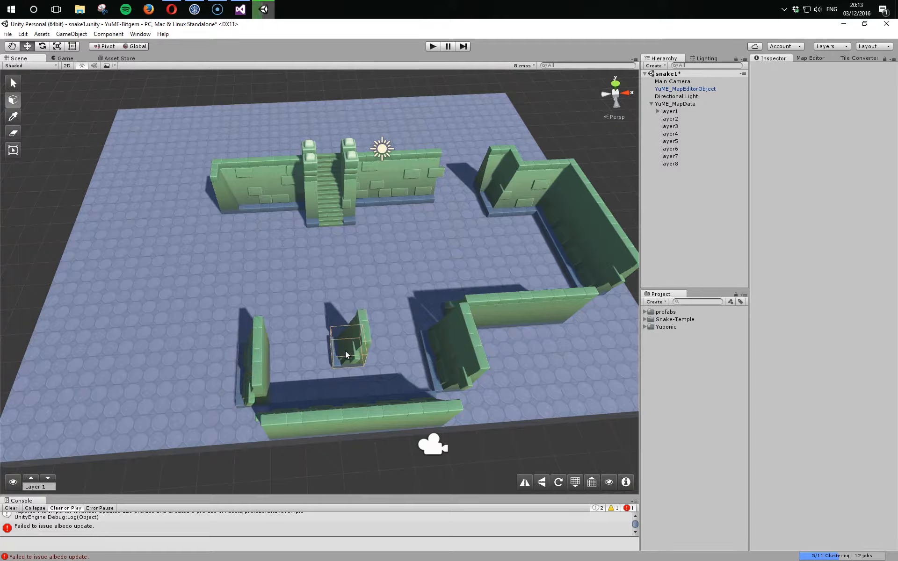
key(z)
key(z)
mouse_move(260, 352)
mouse_down()
mouse_move(253, 390)
mouse_move(255, 330)
mouse_up()
- Rotate the wall piece as needed and continue the wall outwards, up the room's left side, and in towards the staircase wall
key(z)
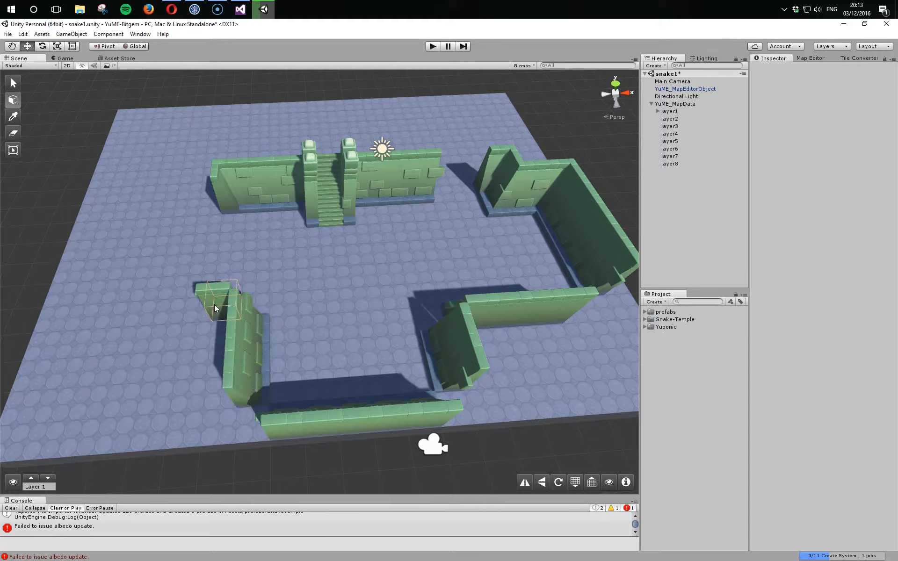
drag(214, 304, 189, 304)
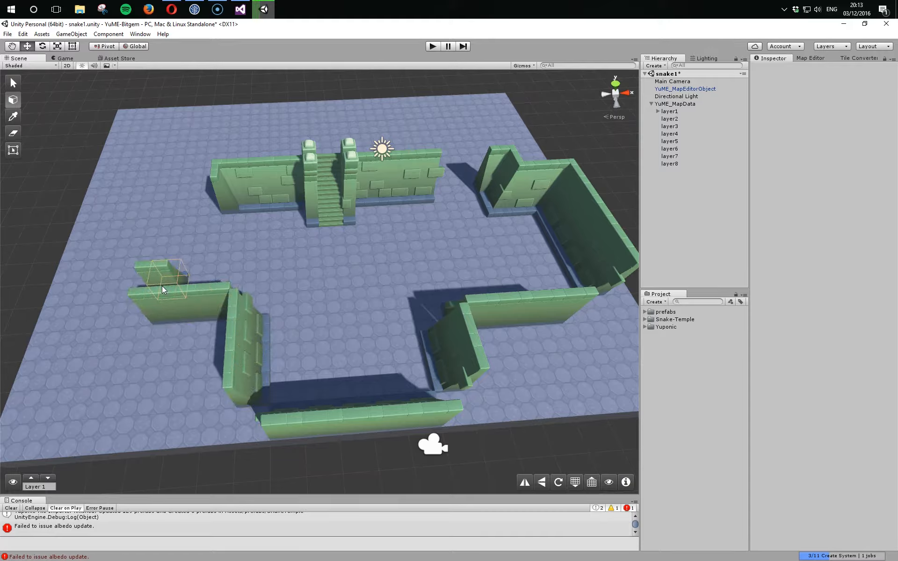
key(z)
mouse_move(162, 284)
mouse_down()
mouse_move(168, 248)
mouse_move(189, 222)
mouse_move(207, 218)
mouse_up()
click(304, 253)
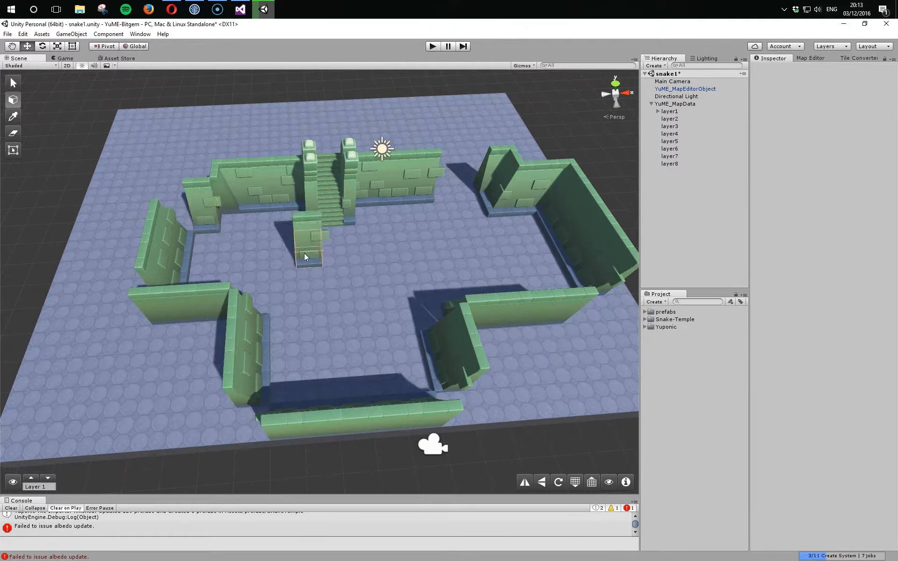
- Paint a straight wall running back from the right end of the staircase wall as one side of a corridor
mouse_move(316, 256)
alt+mouse_down()
mouse_move(224, 246)
mouse_move(274, 241)
mouse_move(290, 249)
alt+mouse_up()
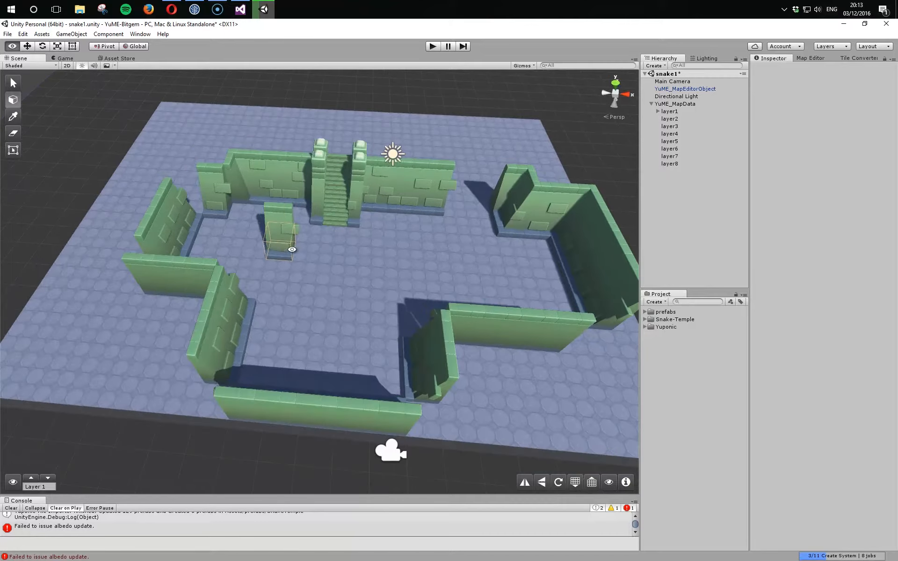
click(462, 206)
alt+drag(434, 211, 446, 248)
mouse_move(470, 212)
shift+mouse_down()
mouse_move(445, 155)
mouse_move(444, 120)
shift+mouse_up()
shift+click(445, 212)
- Rotate the wall piece to face the opposite way and paint the corridor's right wall back to the floor's rear edge
key(z)
key(z)
key(z)
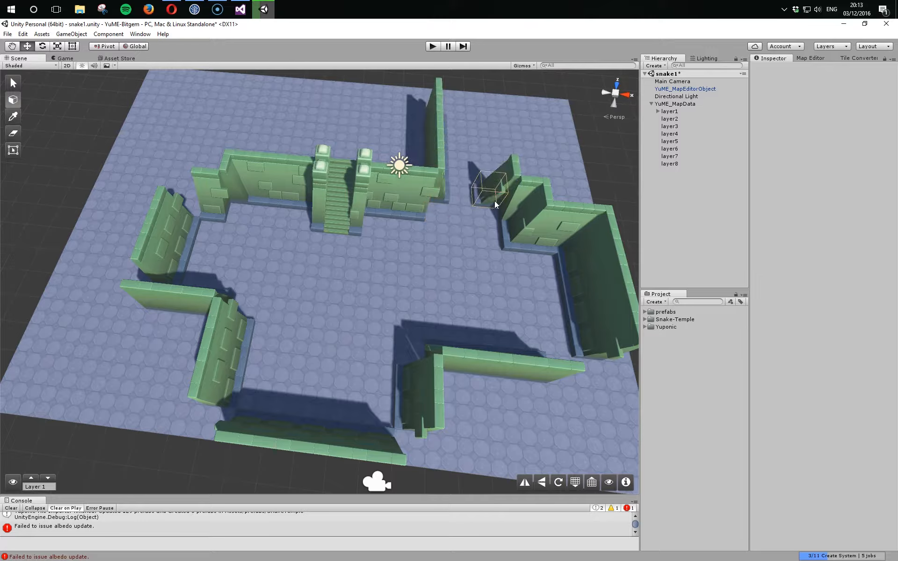
mouse_move(498, 203)
mouse_down()
mouse_move(491, 134)
mouse_move(484, 196)
mouse_up()
click(490, 131)
- Erase the surplus wall pieces behind the corridor's right wall
key(shift)
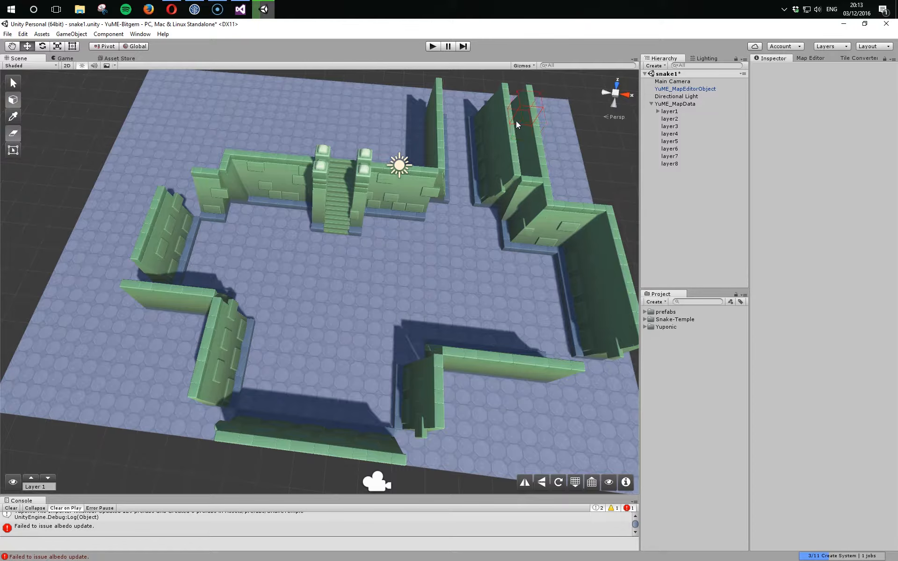
mouse_move(520, 155)
alt+mouse_down()
mouse_move(561, 261)
mouse_move(588, 193)
alt+mouse_up()
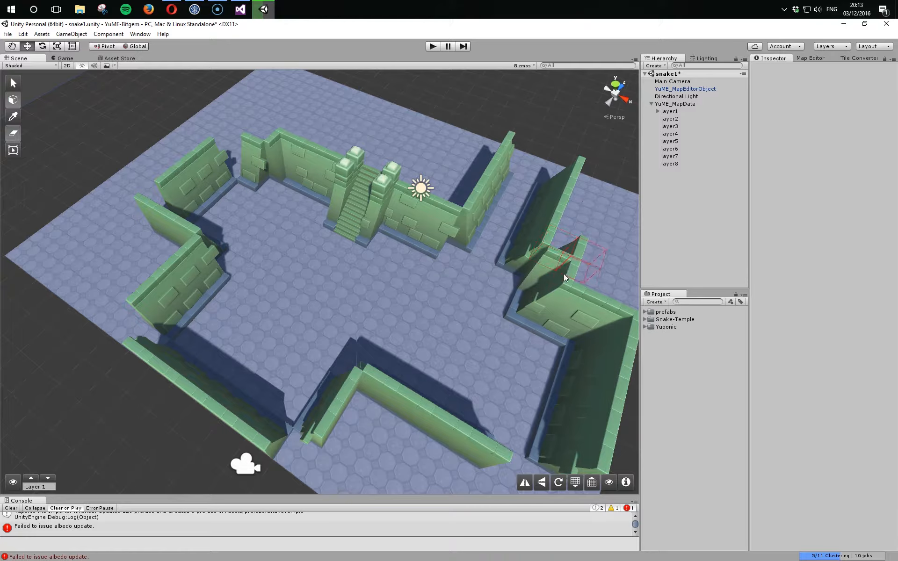
alt+drag(565, 277, 384, 436)
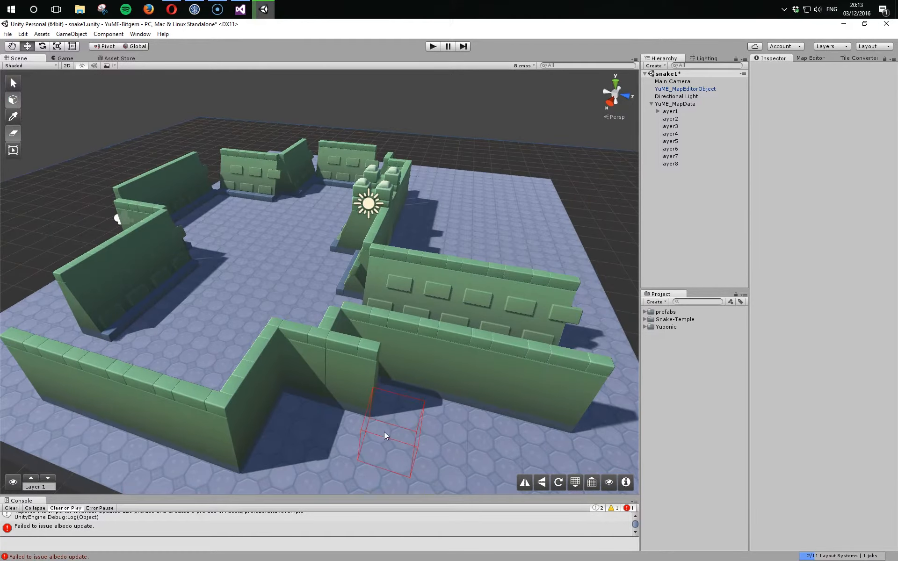
shift+click(355, 405)
mouse_move(329, 410)
alt+mouse_down()
mouse_move(402, 341)
mouse_move(404, 306)
mouse_move(405, 372)
mouse_move(461, 395)
alt+mouse_up()
mouse_move(512, 395)
shift+middle_down()
mouse_move(413, 381)
mouse_move(507, 384)
shift+middle_up()
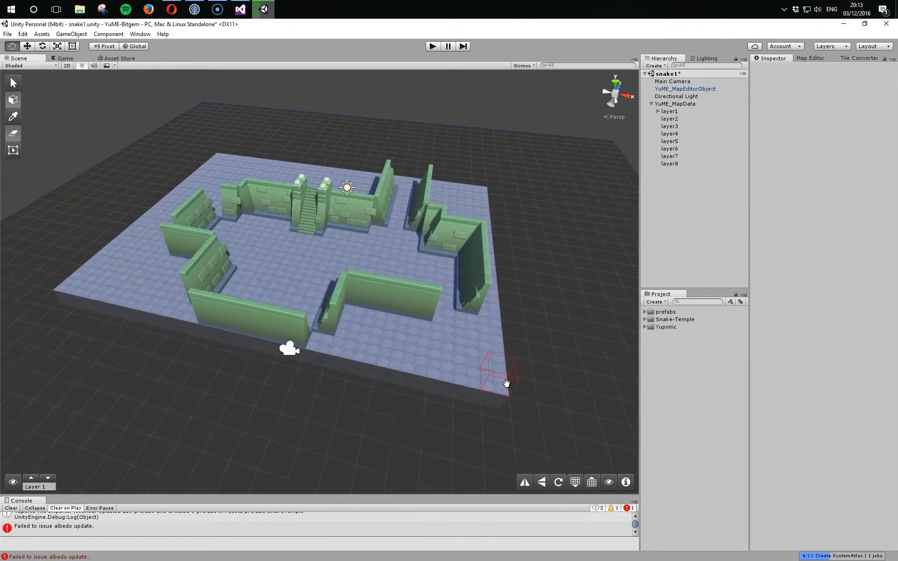
- Extend the right-hand front wall to the room's right side and close it with an outer corner tile
drag(507, 383, 504, 386)
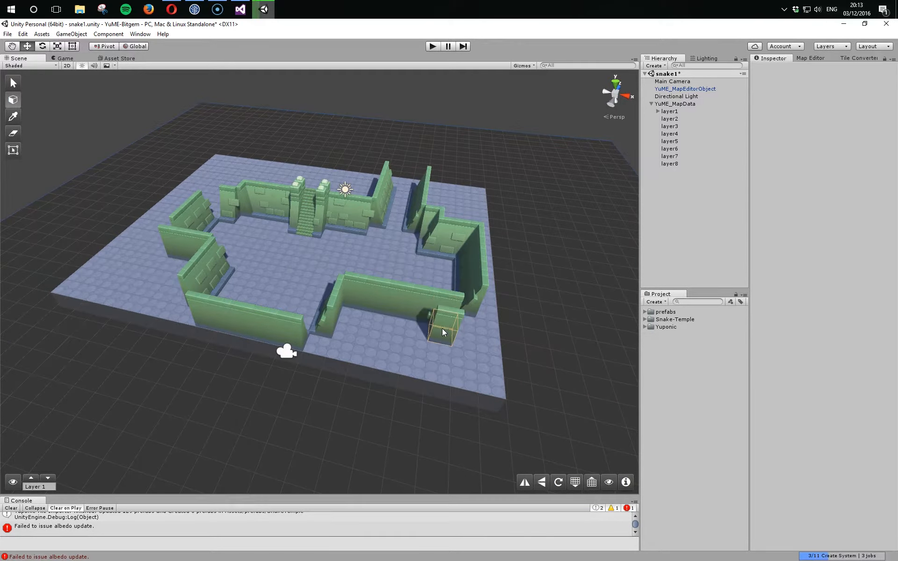
alt+drag(443, 329, 445, 338)
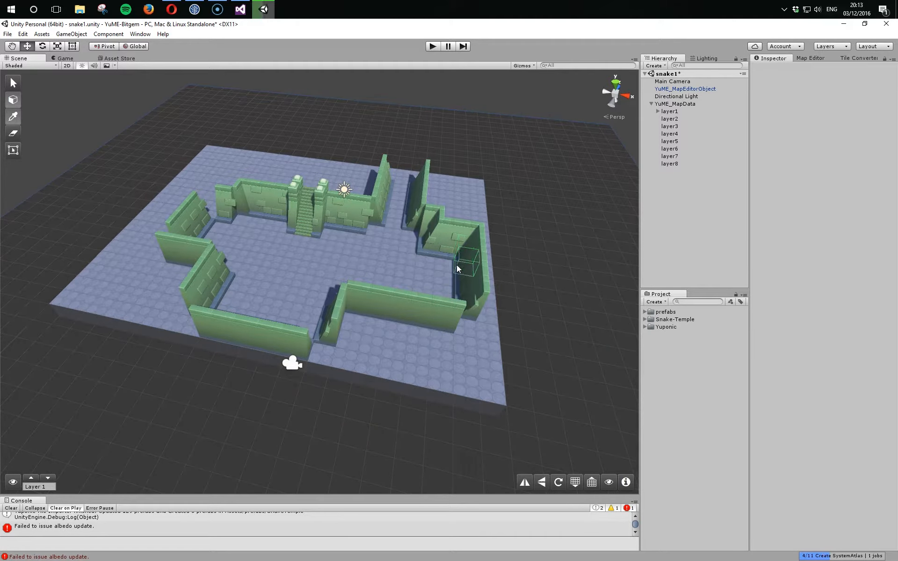
alt+drag(456, 270, 454, 269)
click(478, 365)
click(465, 353)
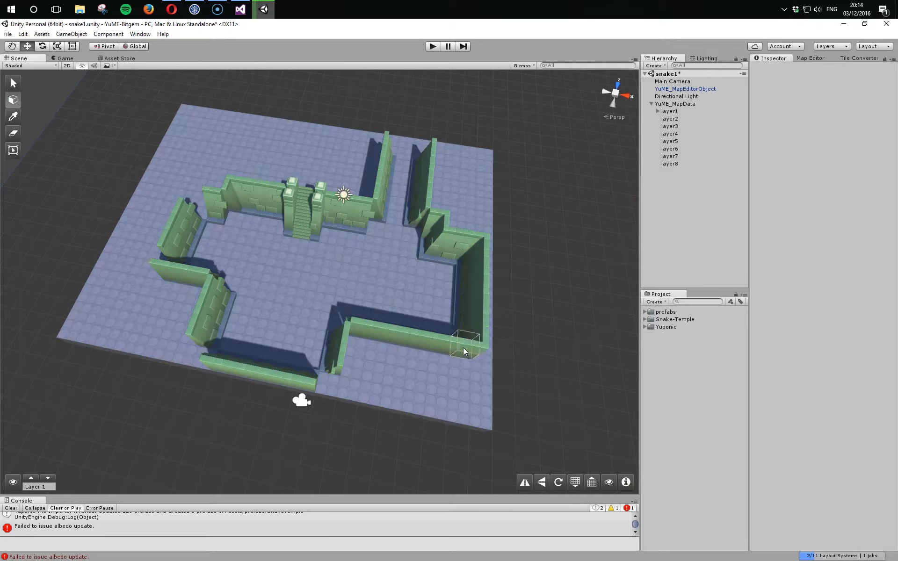
- Place outer corner tiles at both ends of the front wall and at the two corners of the room's left side
click(338, 394)
click(196, 378)
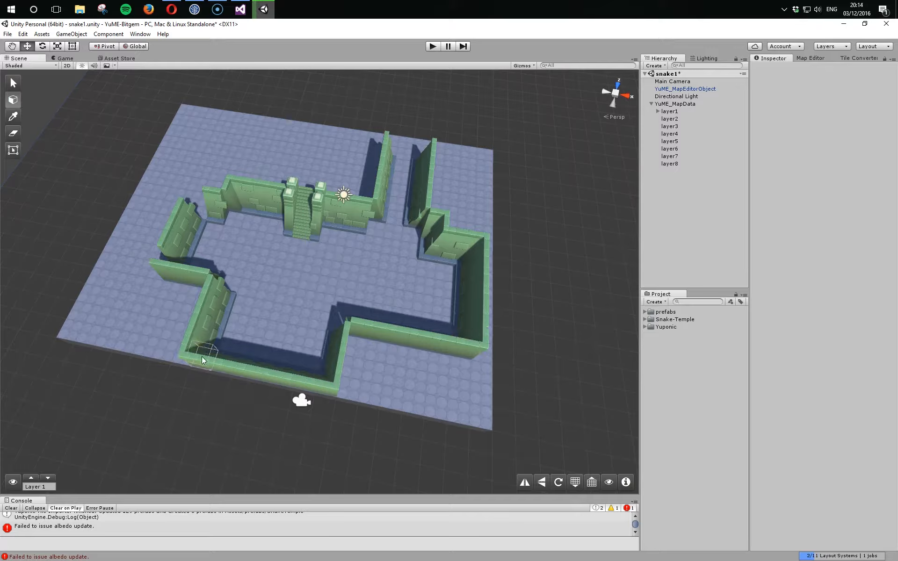
click(167, 280)
click(200, 222)
- Place the inner corner tiles where the walls step on the room's left side and beside the corridor entrance
alt+drag(266, 274, 265, 251)
scroll(265, 251, up, 5)
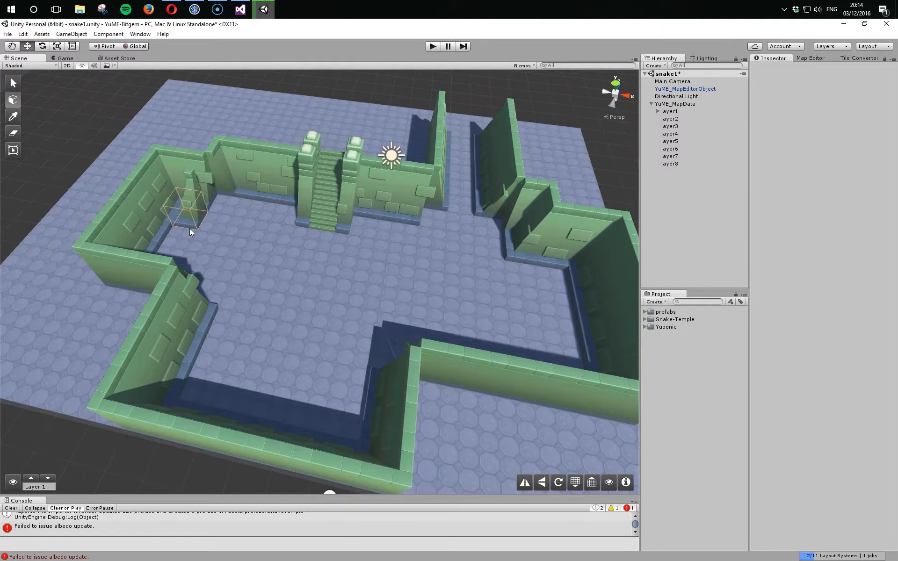
click(216, 199)
click(210, 286)
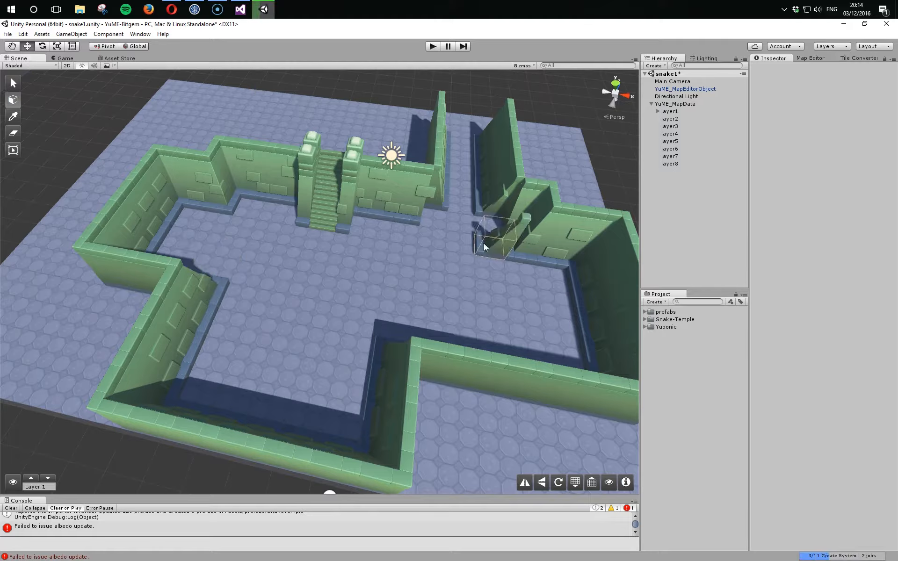
click(495, 224)
key(z)
click(443, 222)
- Try the staircase tile at the back end of the corridor
middle_drag(469, 279, 351, 273)
alt+drag(351, 274, 354, 271)
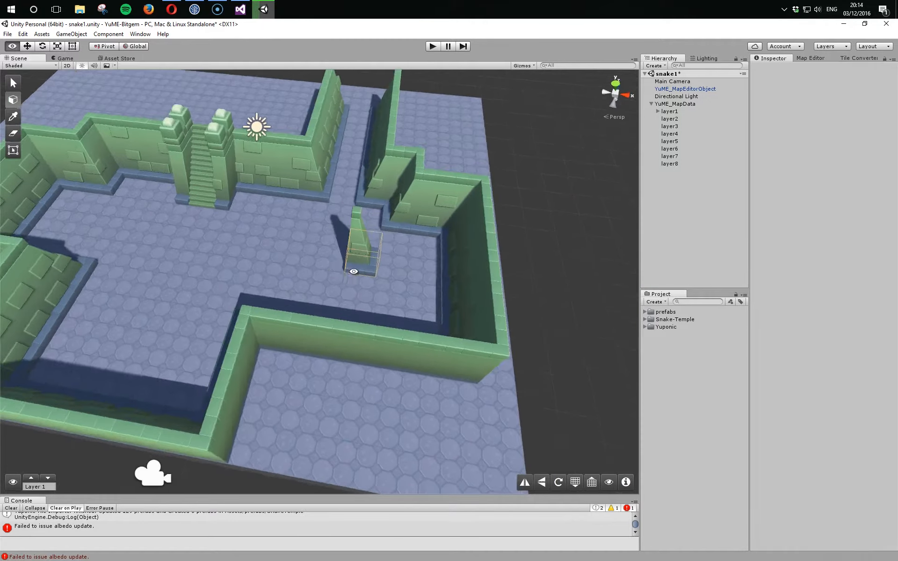
alt+scroll(356, 262, down, 3)
alt+scroll(313, 245, down, 4)
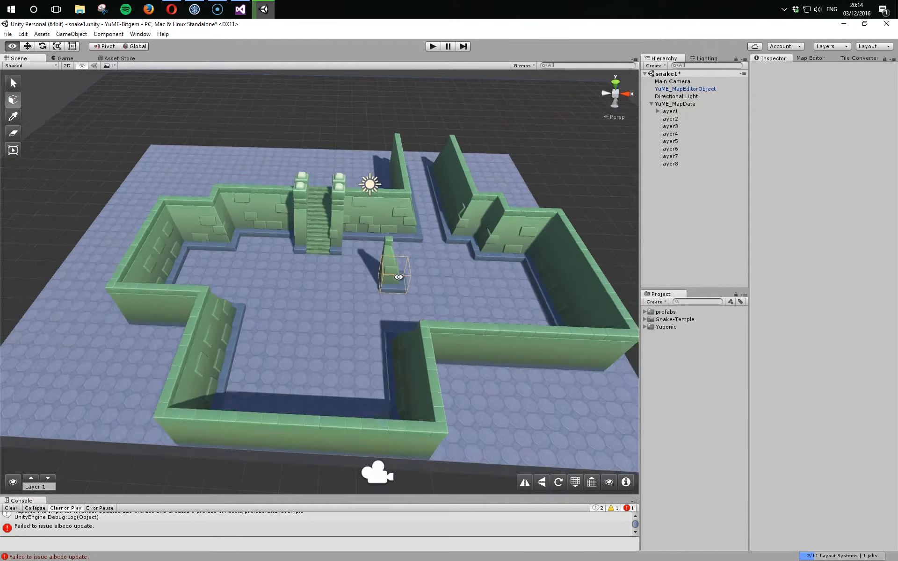
alt+scroll(399, 277, up, 4)
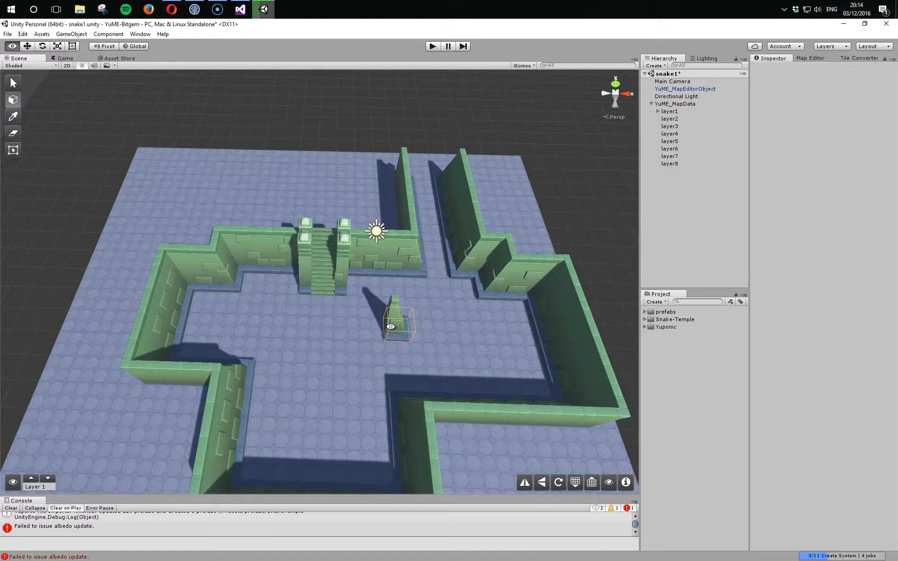
middle_drag(401, 311, 261, 417)
click(318, 280)
ctrl+alt+scroll(317, 280, down, 1)
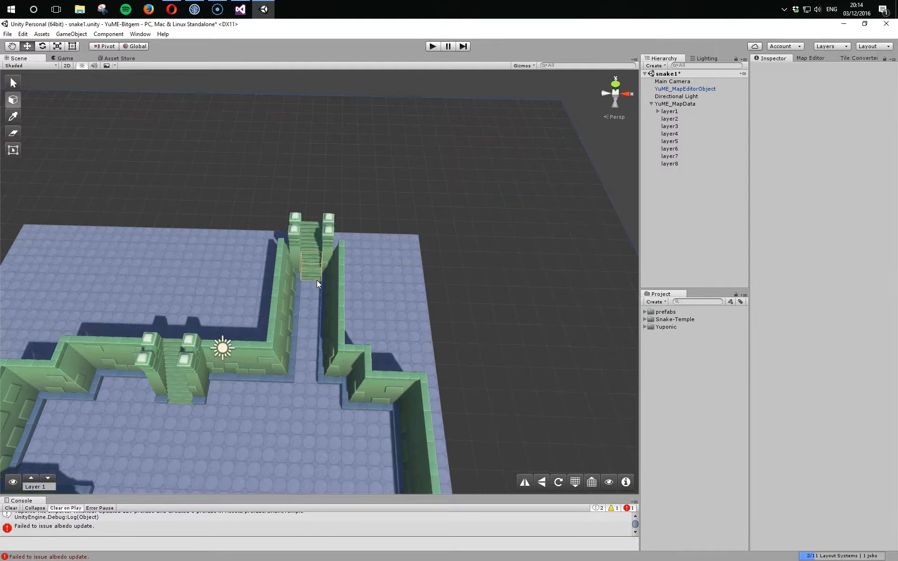
- Choose the first doorway_down_lower tile from the SnakeTemple tileset and place it at the corridor's back end
click(813, 59)
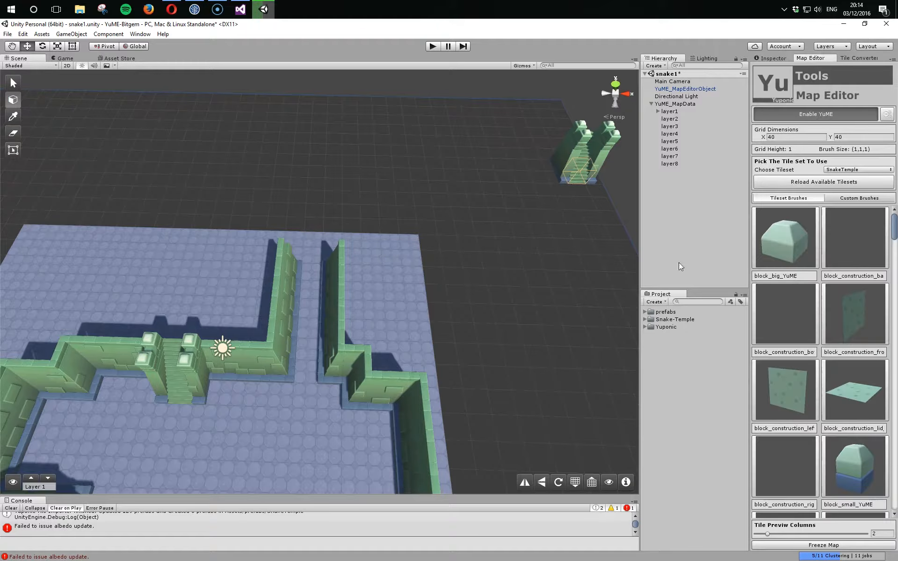
scroll(804, 308, down, 10)
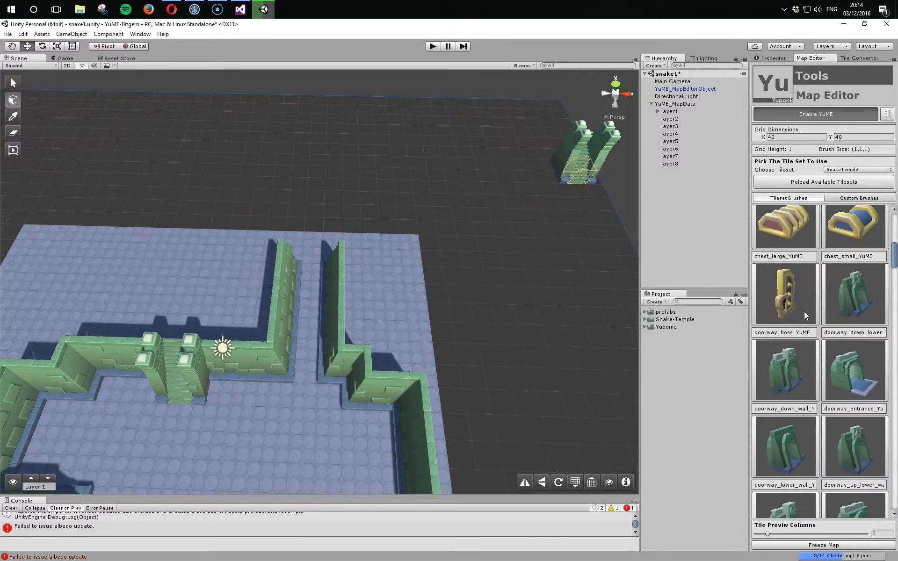
click(852, 318)
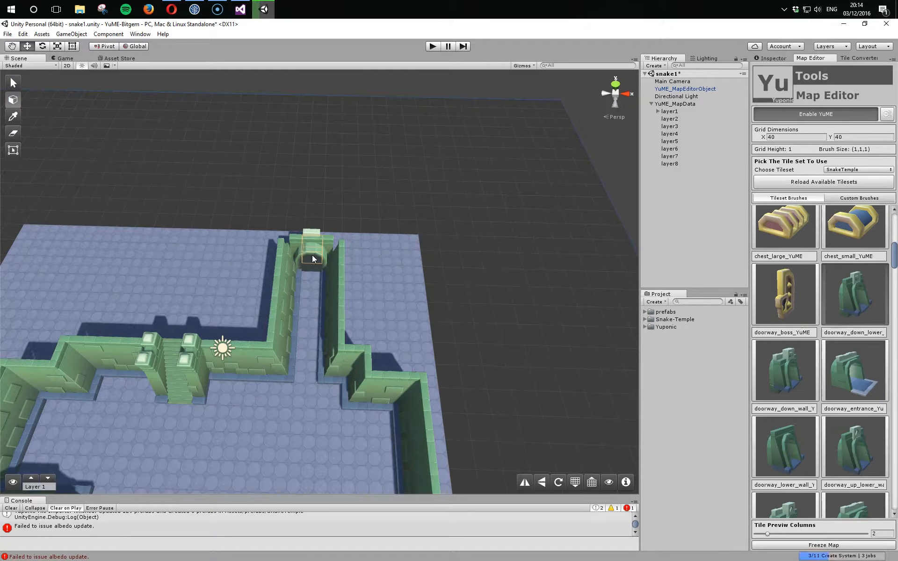
scroll(313, 258, up, 10)
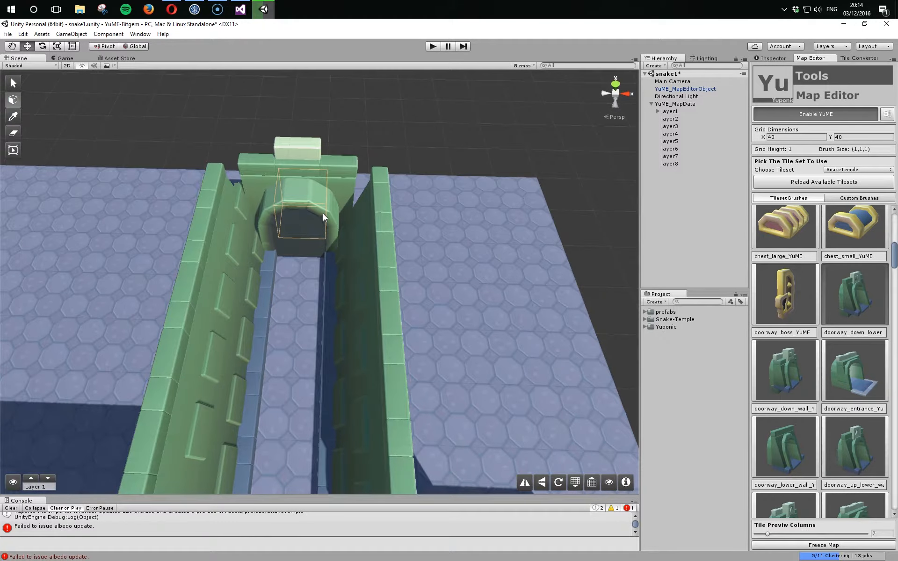
click(348, 218)
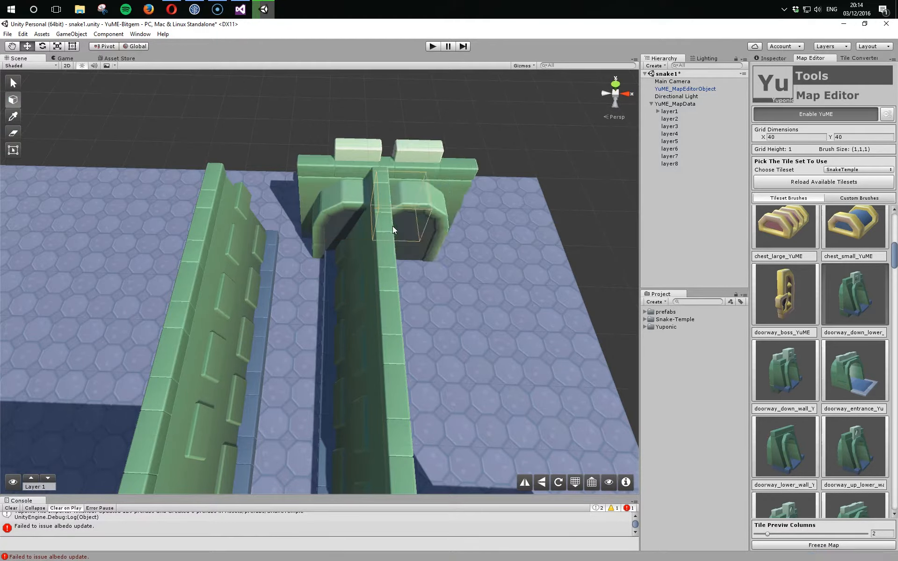
- Paint a new right wall farther out to widen the corridor and join it to the room's right-hand back wall
scroll(403, 234, down, 5)
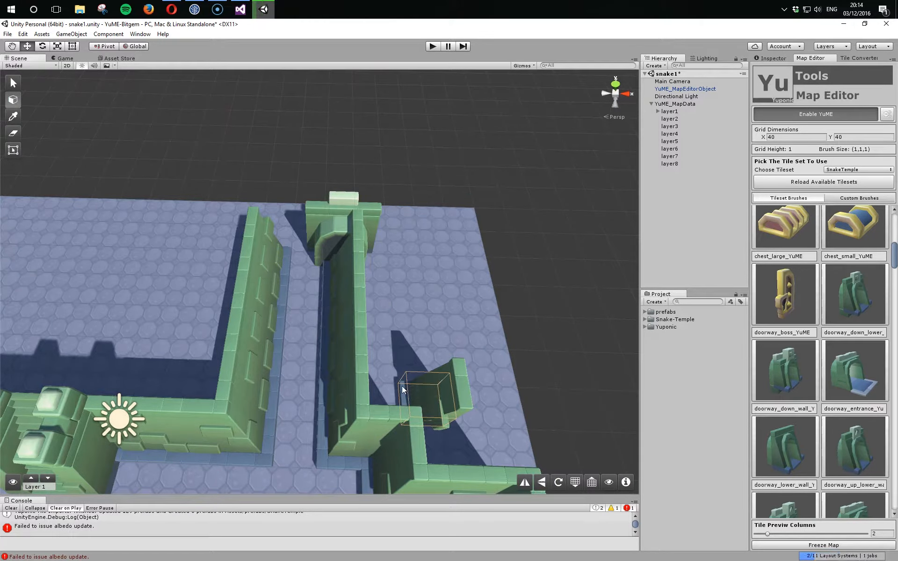
mouse_move(388, 277)
mouse_down()
mouse_move(401, 374)
mouse_move(425, 434)
mouse_up()
middle_drag(421, 415, 393, 367)
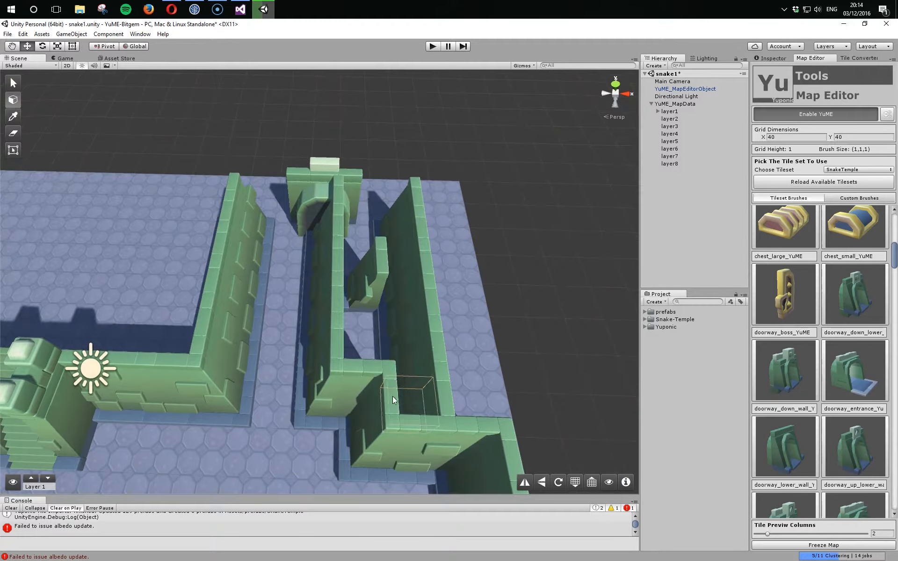
click(404, 443)
- Erase the old right corridor wall and its leftover pieces in front of the doorway
mouse_move(373, 452)
shift+mouse_down()
mouse_move(372, 413)
mouse_move(332, 402)
mouse_move(317, 271)
shift+mouse_up()
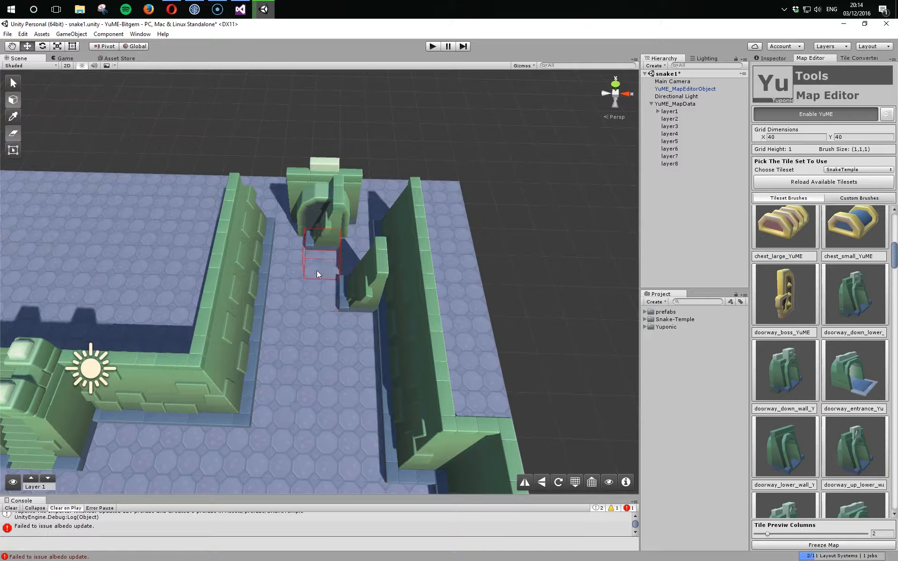
shift+click(330, 248)
shift+click(352, 298)
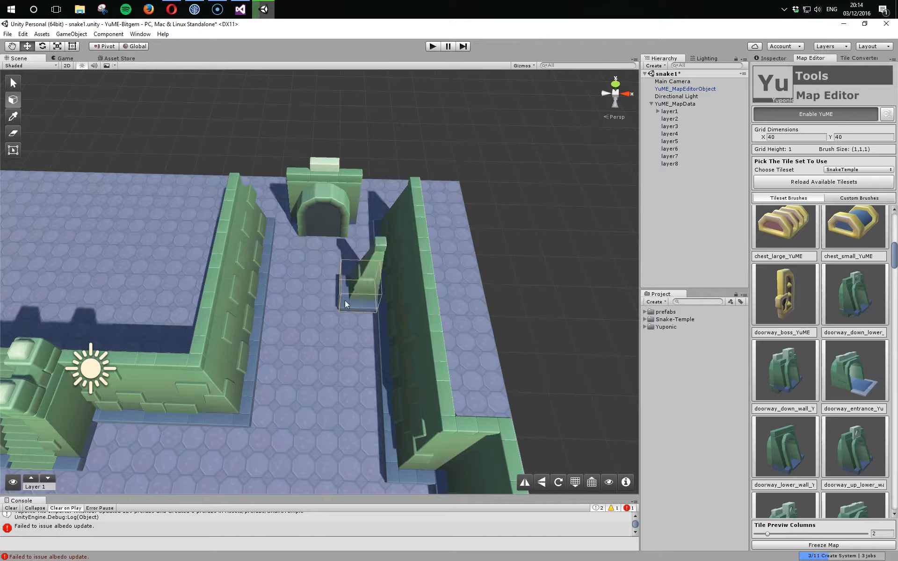
- Place corner tiles at the back ends of the left and right corridor walls, on either side of the doorway
middle_drag(345, 301, 354, 320)
click(296, 413)
scroll(300, 410, down, 3)
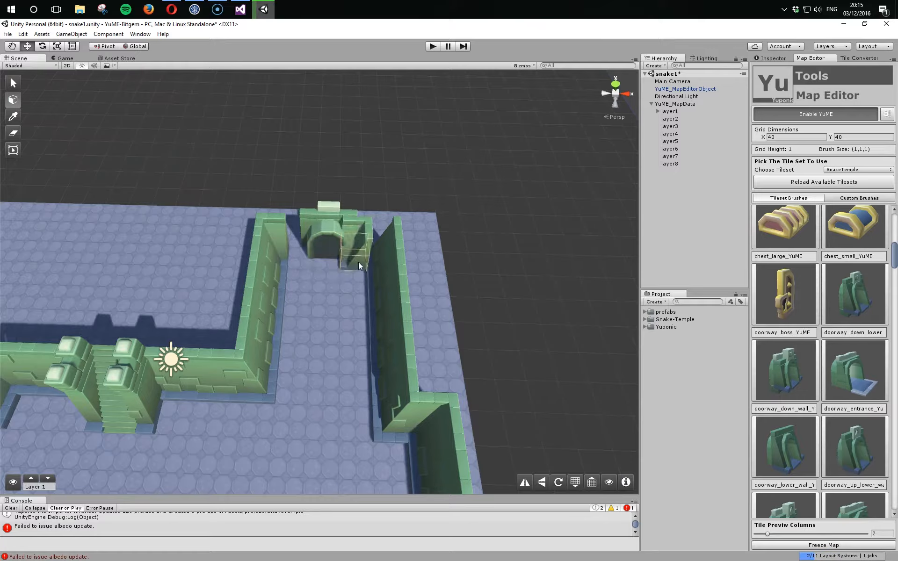
alt+drag(327, 314, 334, 275)
scroll(334, 275, up, 2)
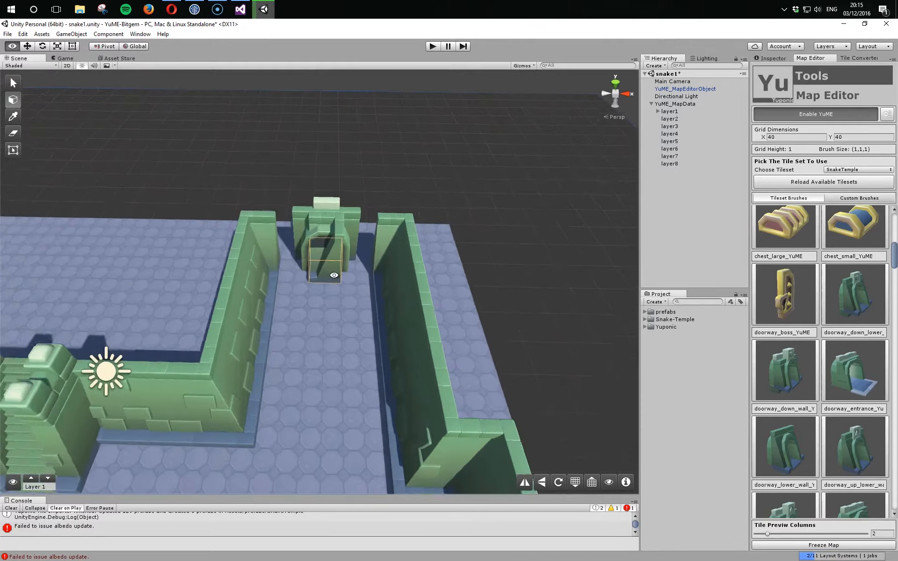
scroll(334, 275, up, 3)
- Turn the doorway tile to face down the corridor, place it beside the back left corner and erase the surplus doorway tiles
middle_drag(325, 289, 359, 343)
alt+drag(359, 343, 349, 331)
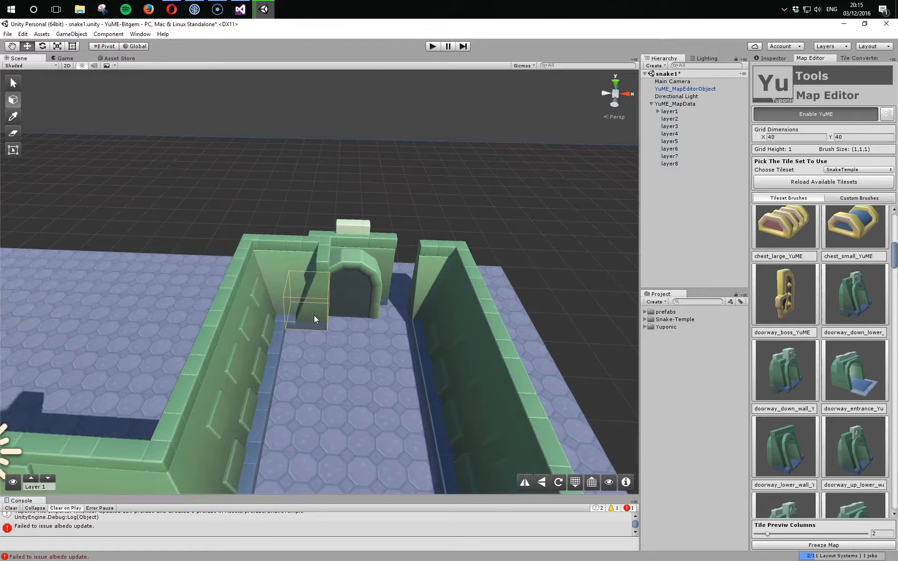
ctrl+click(354, 299)
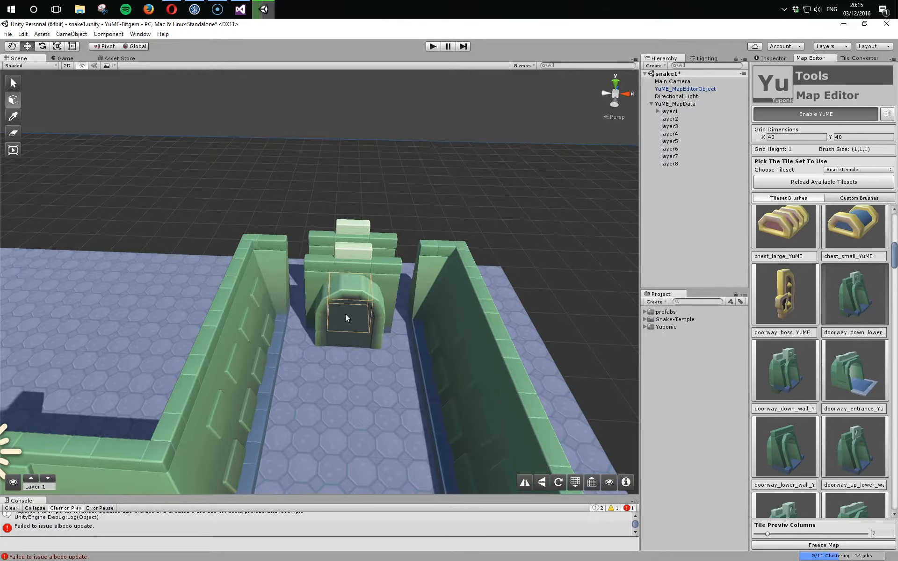
click(345, 313)
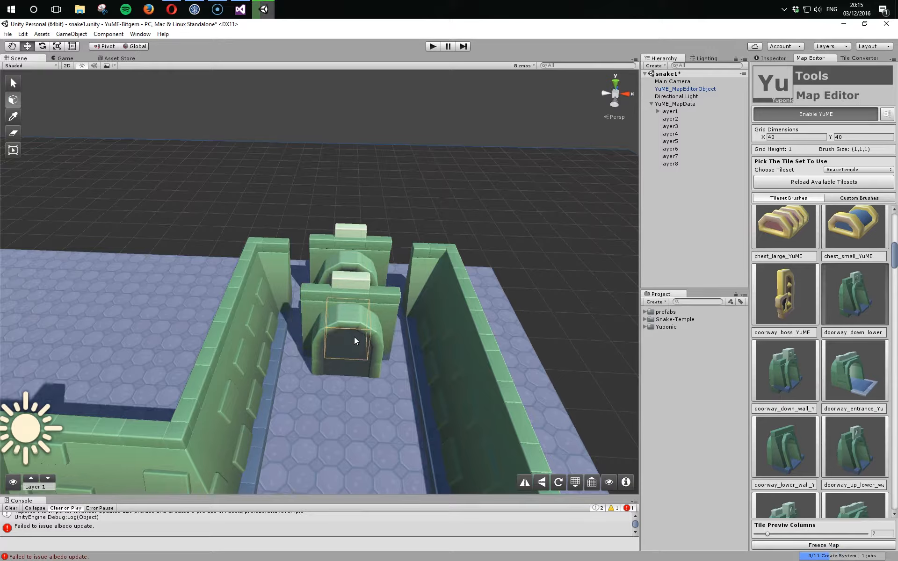
key(z)
key(z)
click(350, 311)
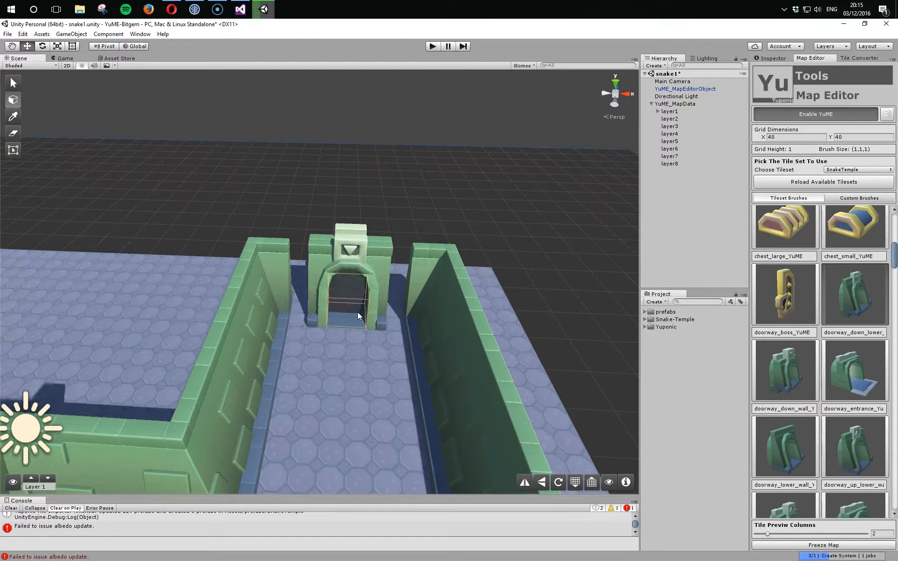
shift+click(352, 302)
shift+click(351, 301)
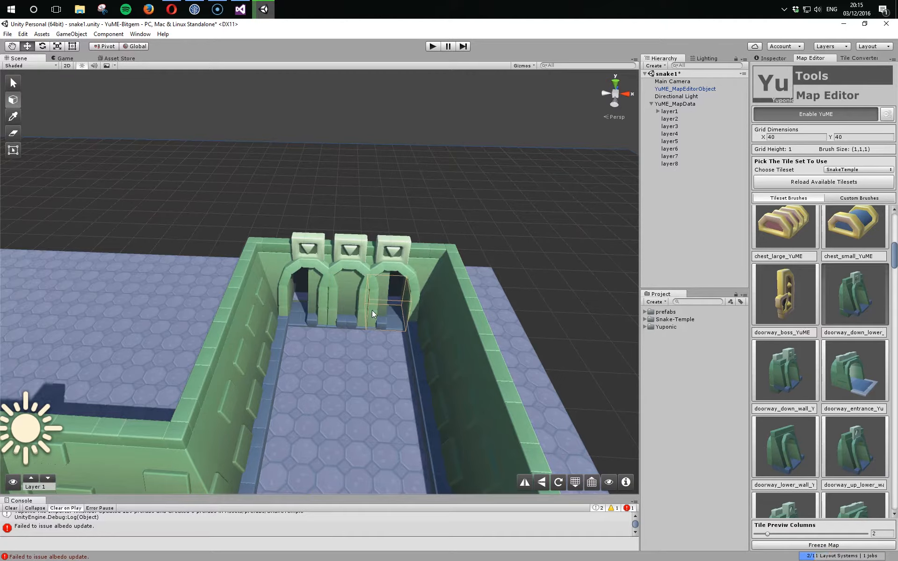
scroll(372, 310, down, 2)
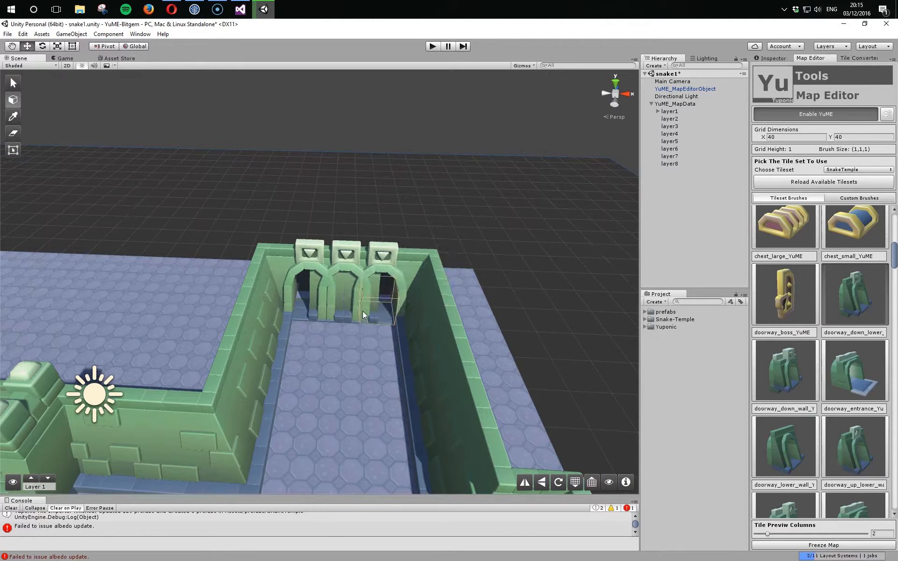
shift+click(353, 305)
scroll(400, 304, down, 2)
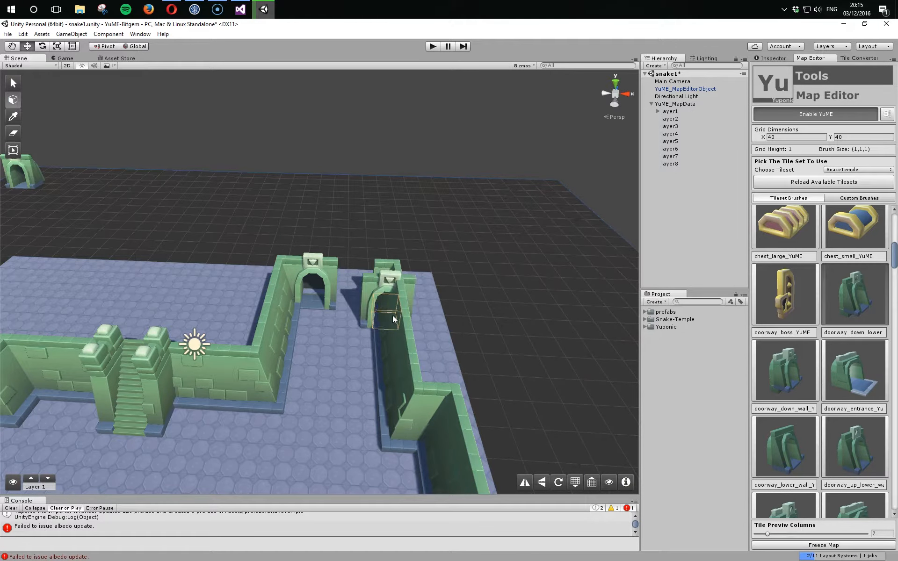
- Select the corridor's whole right wall with its corner tile and move it inward so it joins the doorway
click(13, 150)
drag(408, 374, 379, 332)
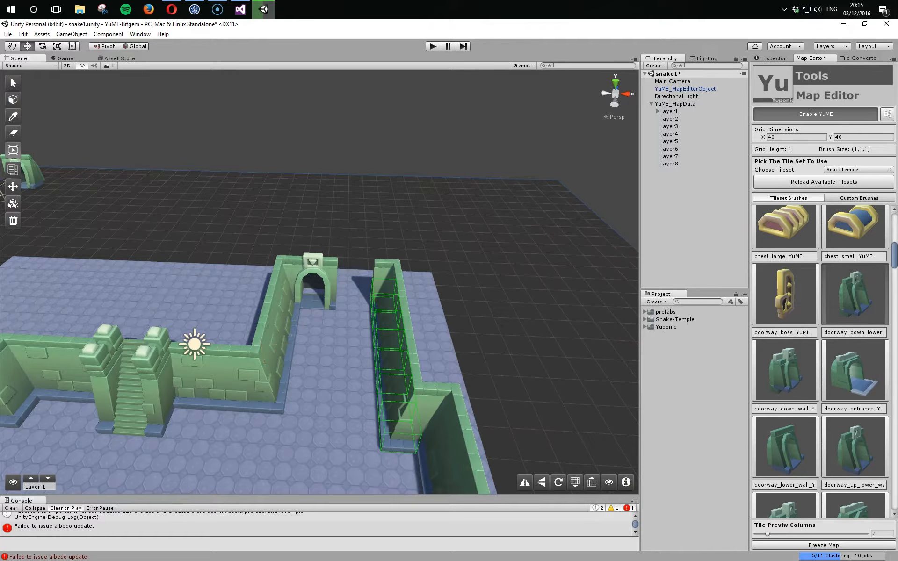
click(13, 186)
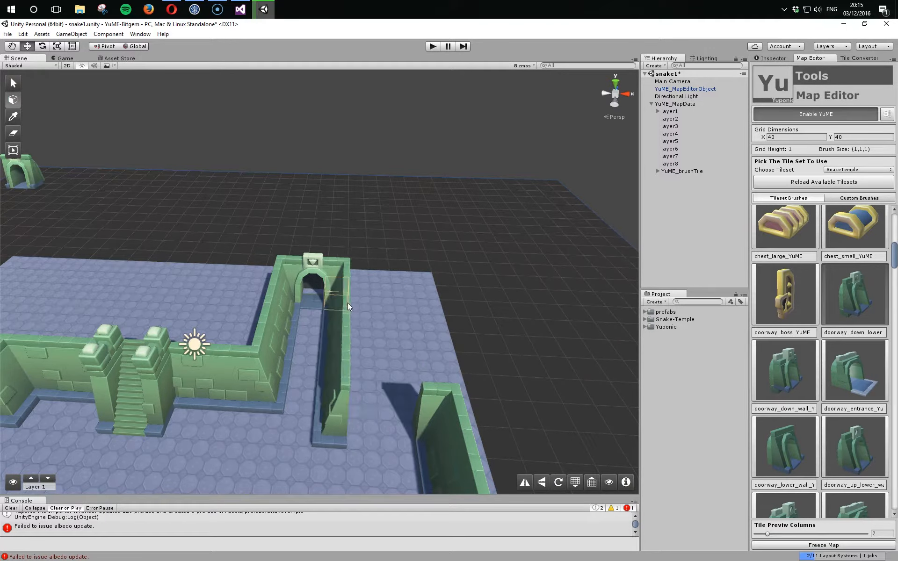
click(346, 302)
middle_drag(304, 356, 328, 319)
key(Escape)
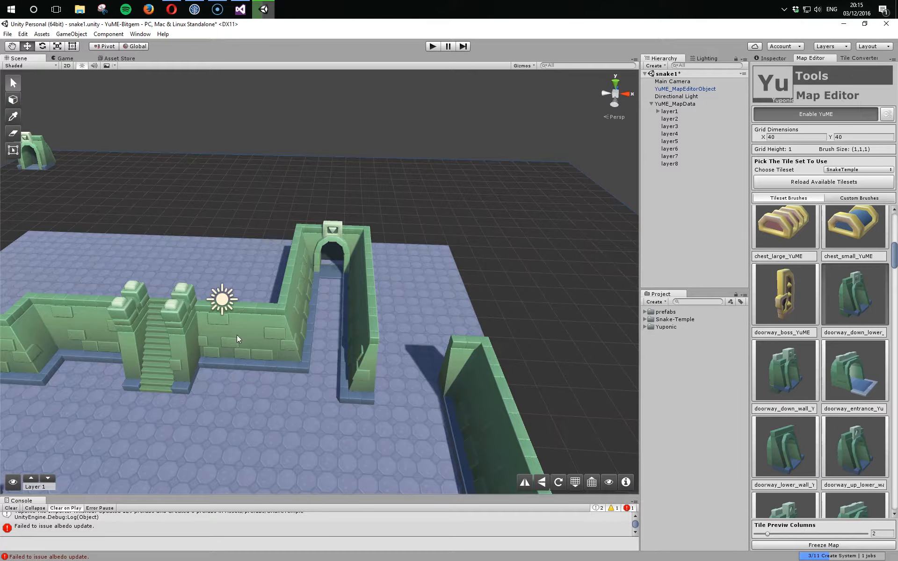
- Pick a straight wall tile and close the gap between the moved corridor wall and the room's right side wall
click(13, 101)
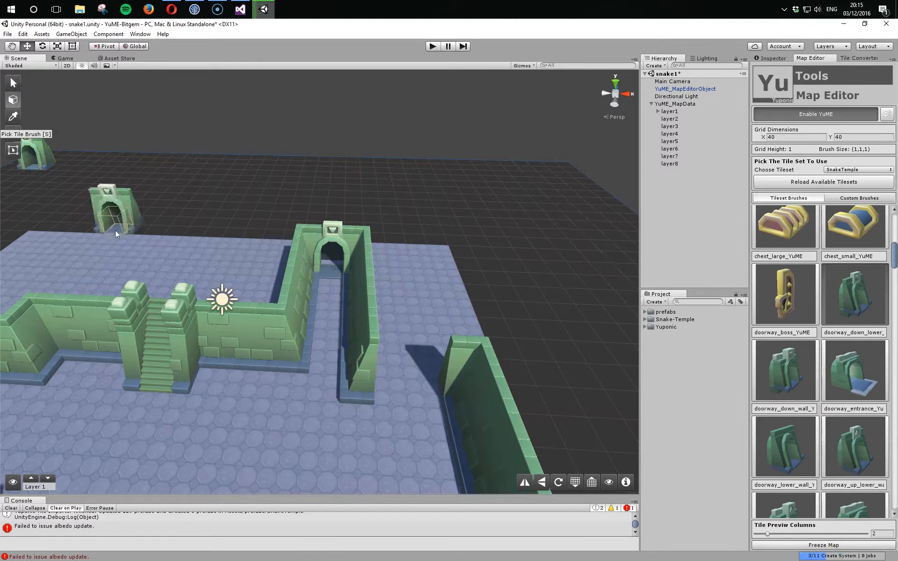
click(393, 391)
click(421, 389)
alt+drag(326, 420, 350, 393)
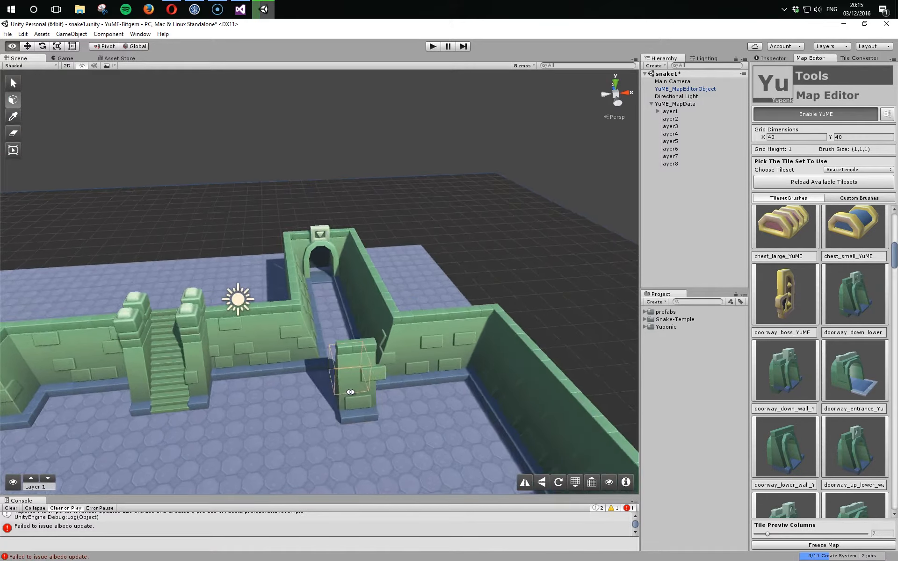
- Paint a strip of floor tiles at grid height 2 directly behind the back wall and the stairs
alt+scroll(350, 391, down, 5)
alt+middle_drag(351, 388, 416, 306)
alt+scroll(416, 306, down, 3)
alt+scroll(416, 306, down, 3)
mouse_move(391, 329)
alt+mouse_down()
mouse_move(327, 361)
mouse_move(360, 379)
mouse_move(315, 393)
mouse_move(359, 349)
alt+mouse_up()
alt+scroll(359, 379, up, 4)
shift+scroll(360, 348, up, 1)
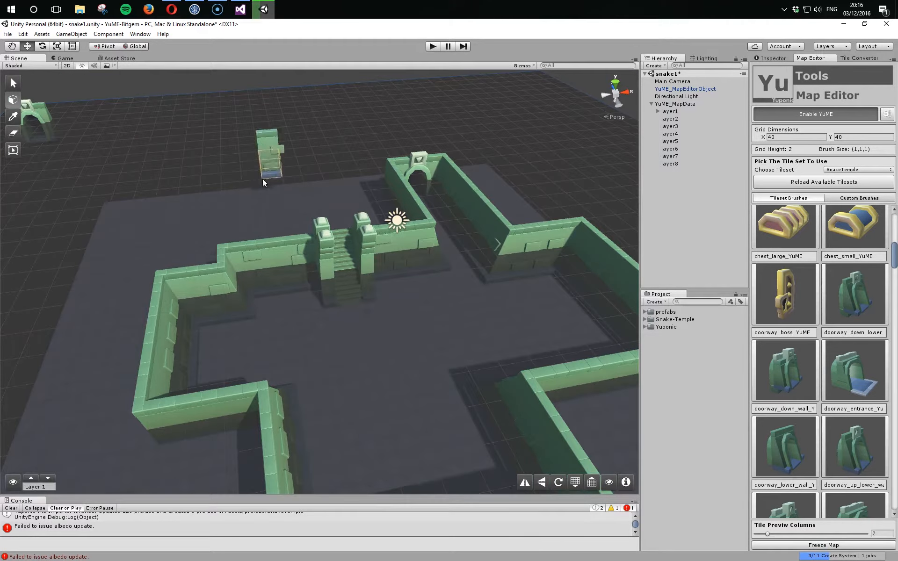
key(minus)
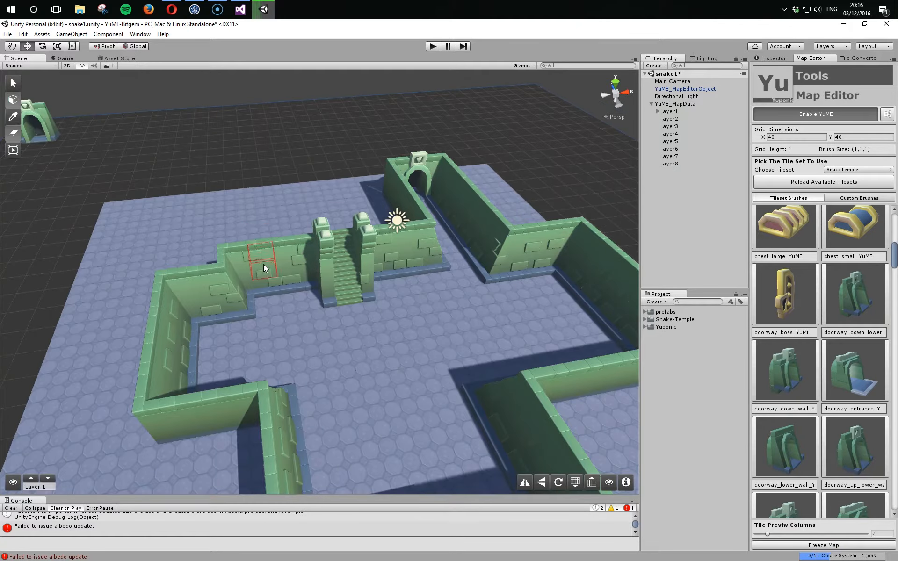
key(minus)
key(equal)
key(equal)
mouse_move(234, 252)
mouse_down()
mouse_move(284, 242)
mouse_move(350, 293)
mouse_move(456, 321)
mouse_up()
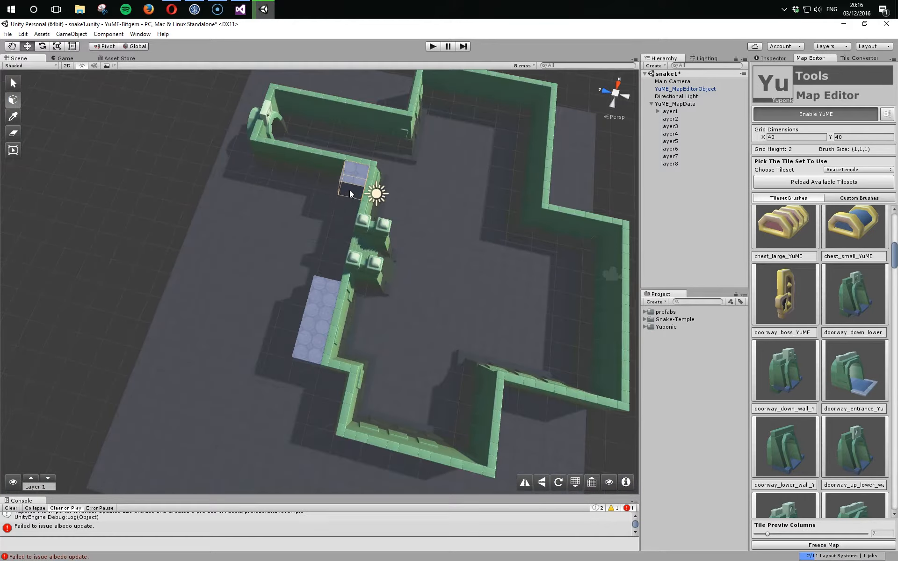
drag(350, 190, 324, 277)
- Fill in the rest of the upper floor behind the stairs and extend it around the room's left side to the front
mouse_move(333, 189)
mouse_down()
mouse_move(276, 178)
mouse_move(242, 243)
mouse_move(247, 293)
mouse_move(277, 339)
mouse_move(299, 226)
mouse_up()
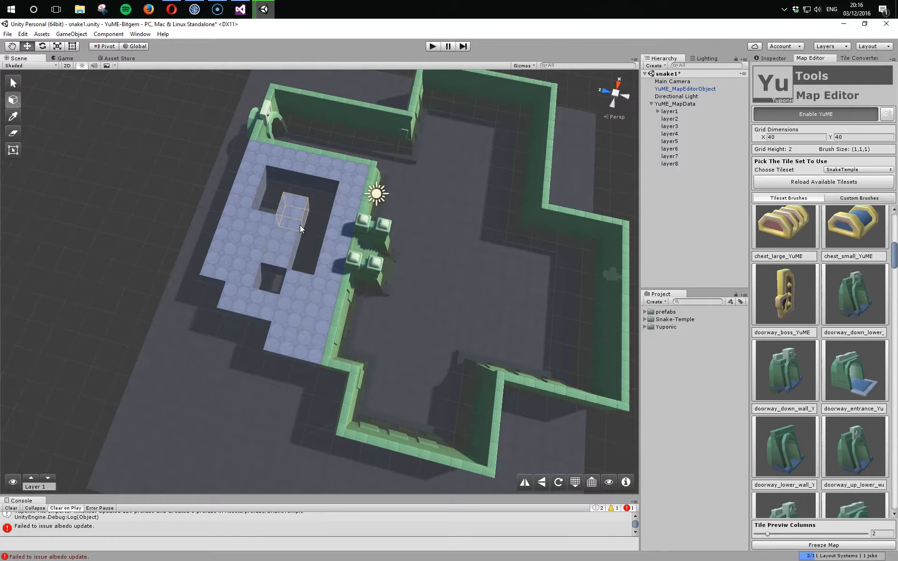
mouse_move(271, 285)
mouse_down()
mouse_move(209, 299)
mouse_move(257, 330)
mouse_move(251, 335)
mouse_move(276, 317)
mouse_up()
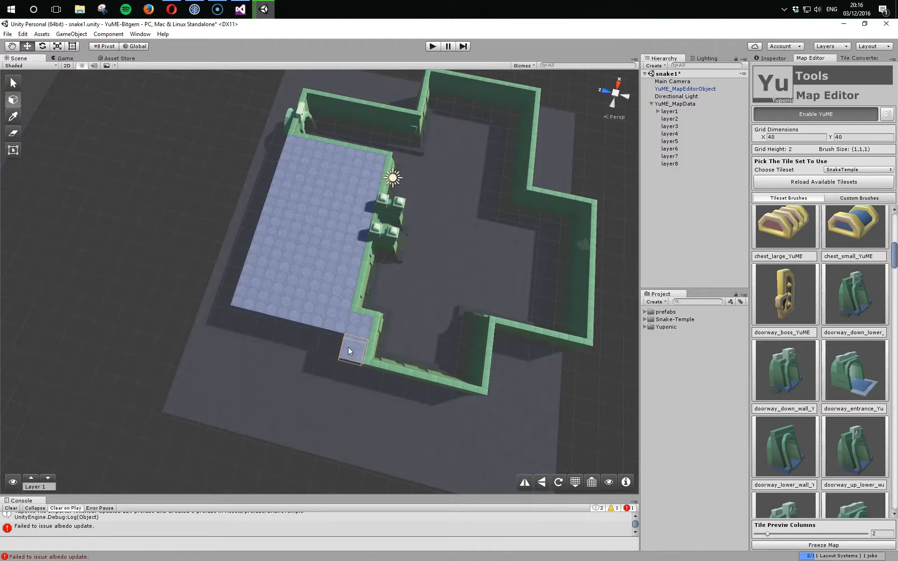
mouse_move(253, 333)
mouse_down()
mouse_move(242, 346)
mouse_move(499, 402)
mouse_move(507, 372)
mouse_move(531, 411)
mouse_move(550, 371)
mouse_up()
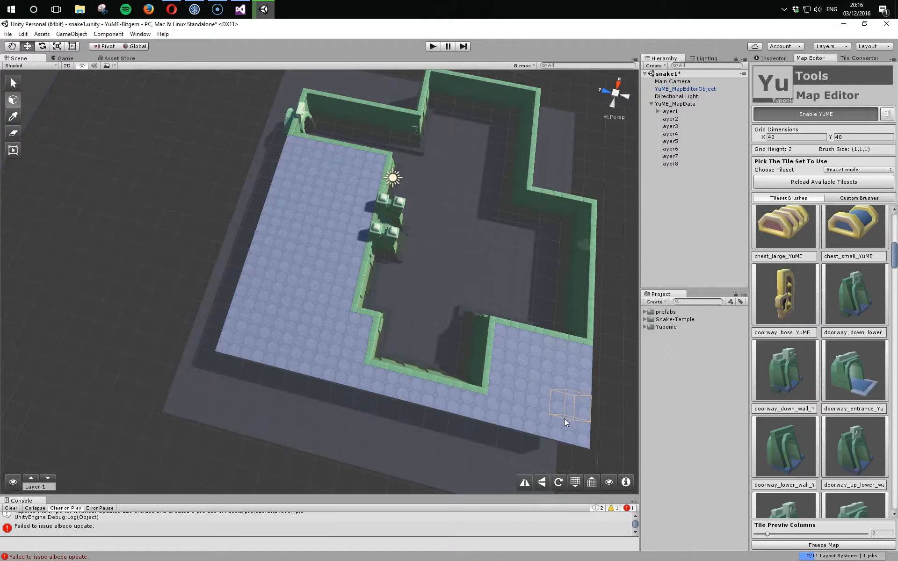
- Pick a straight wall tile and paint a wall at grid height 3 behind the doorway and along the upper floor's back edge
alt+drag(542, 405, 401, 347)
alt+scroll(401, 348, up, 3)
middle_drag(373, 327, 404, 430)
alt+scroll(441, 371, down, 4)
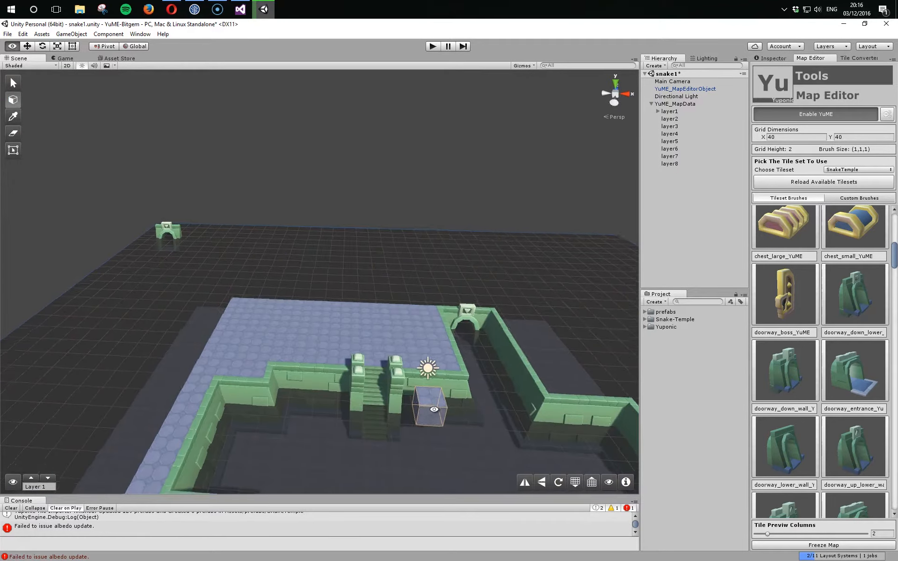
mouse_move(433, 344)
middle_down()
mouse_move(436, 408)
mouse_move(417, 395)
mouse_move(407, 409)
mouse_move(391, 364)
middle_up()
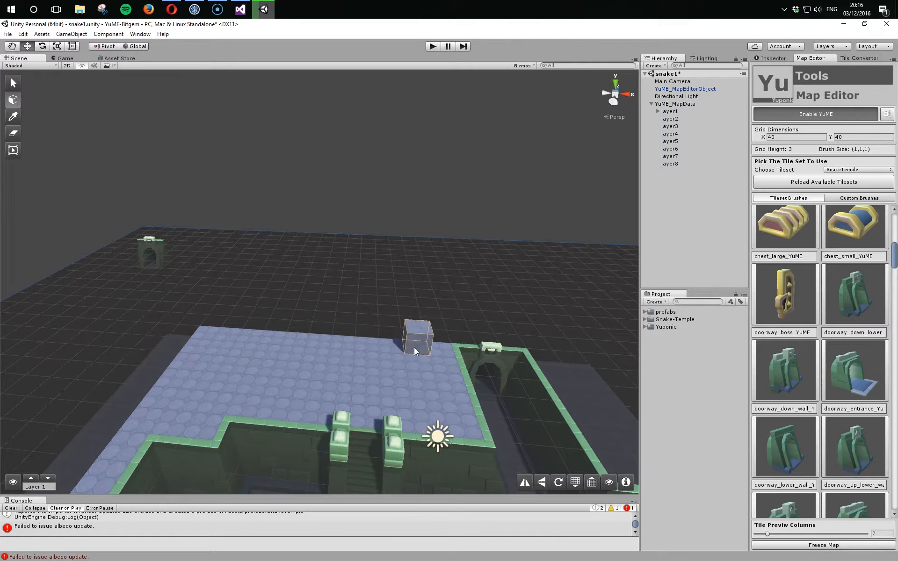
shift+scroll(409, 368, down, 1)
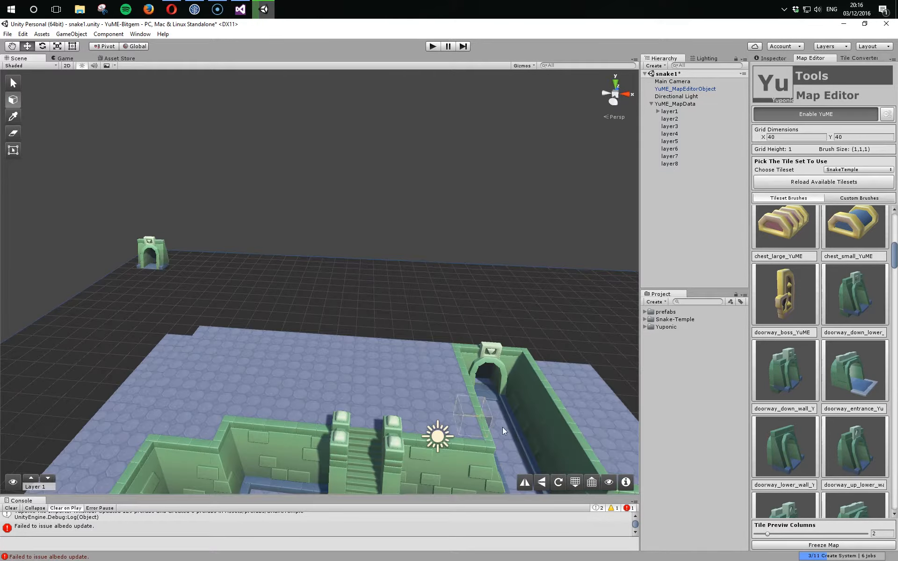
ctrl+click(537, 436)
key(=)
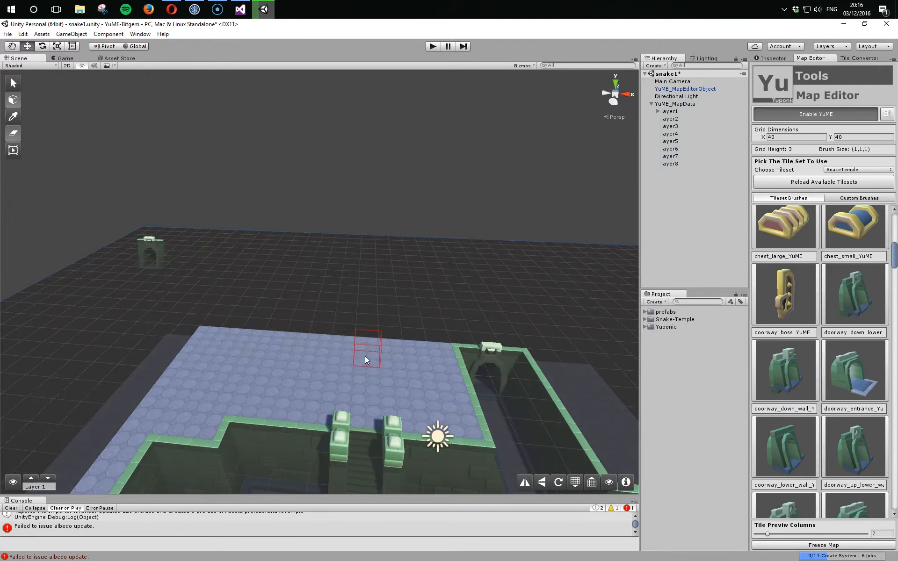
click(441, 344)
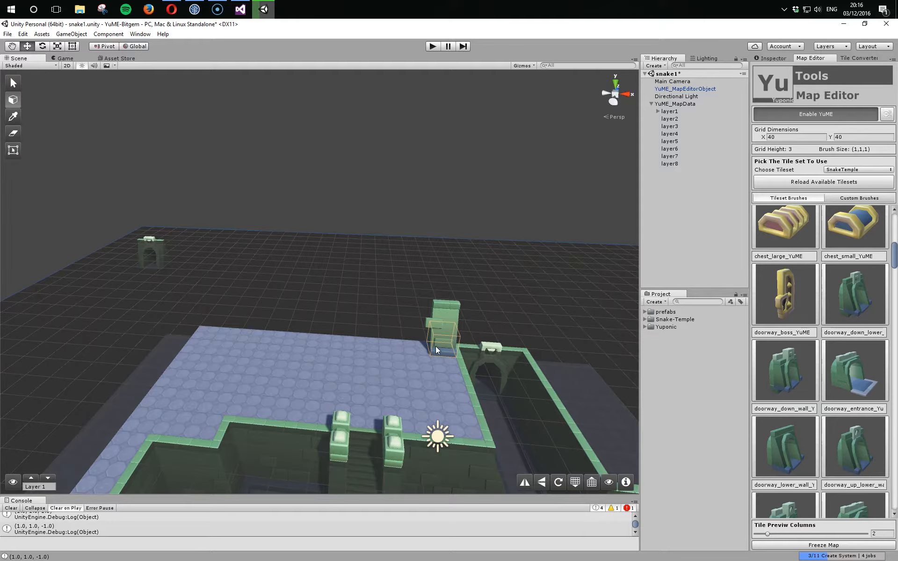
drag(436, 346, 370, 343)
mouse_move(302, 339)
alt+mouse_down()
mouse_move(408, 428)
mouse_move(428, 397)
mouse_move(481, 433)
alt+mouse_up()
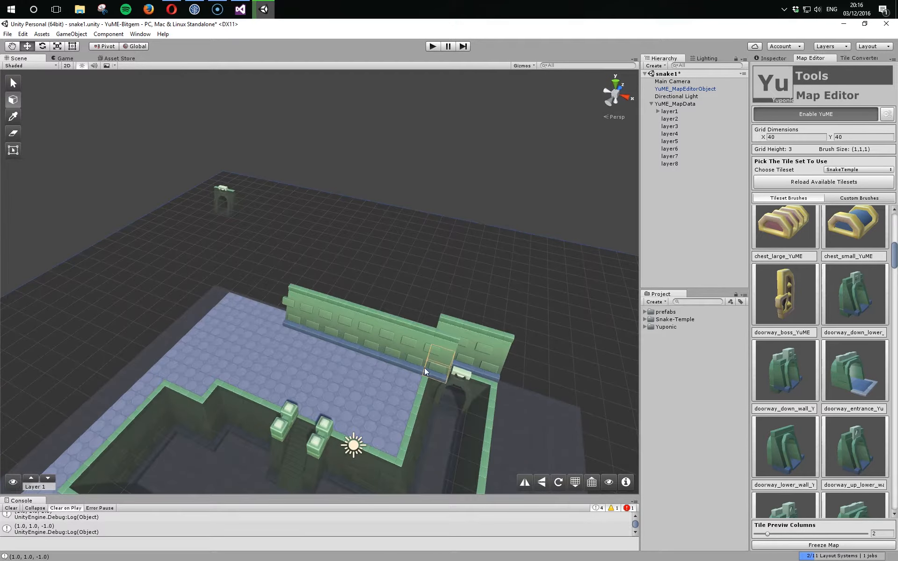
- Erase the misplaced run of upper wall tiles behind the stairs, keeping the segment behind the doorway
key(e)
click(411, 361)
click(391, 356)
drag(318, 344, 355, 344)
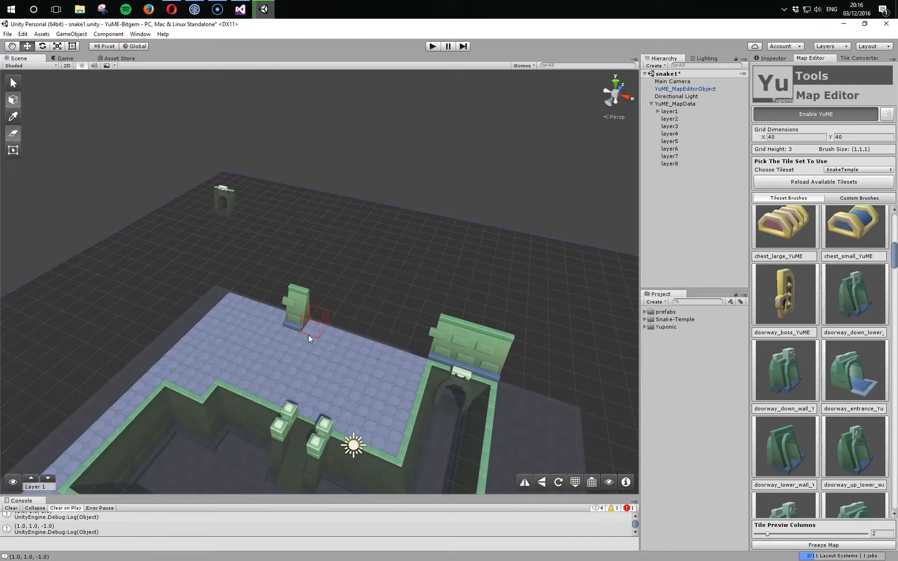
- Repaint the upper back wall from the doorway segment to the upper floor's back left corner
alt+drag(283, 344, 370, 346)
drag(415, 325, 329, 310)
click(253, 302)
alt+drag(265, 320, 282, 340)
- Rotate the wall tile and paint the upper wall along the left edge of the upper floor
click(231, 302)
middle_drag(256, 326, 257, 374)
key(shift)
mouse_move(306, 332)
alt+mouse_down()
mouse_move(234, 367)
mouse_move(212, 349)
mouse_move(167, 350)
mouse_move(139, 365)
mouse_move(285, 383)
mouse_move(428, 384)
mouse_move(354, 265)
mouse_move(407, 280)
mouse_move(361, 307)
alt+mouse_up()
key(z)
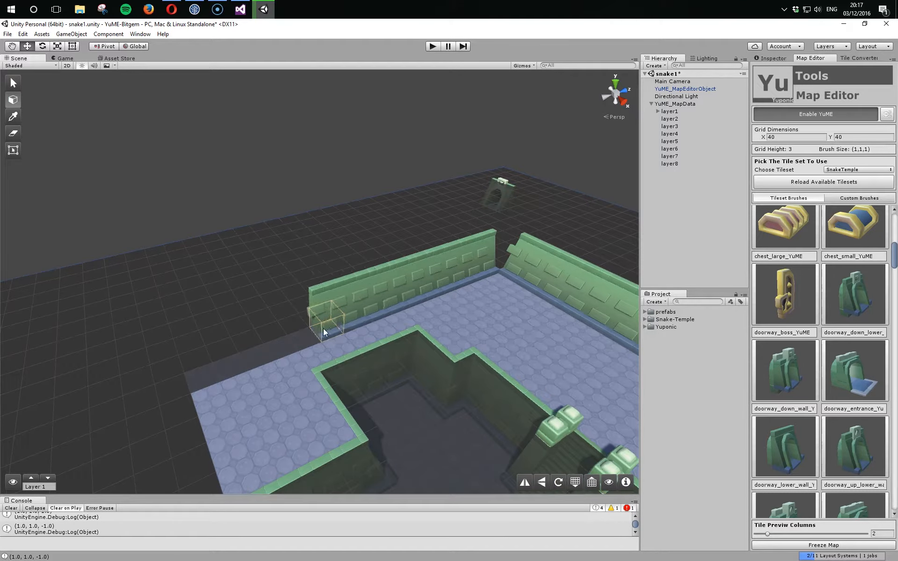
- Paint the upper wall along the front edge from the left corner and erase the stray wall row outside it
mouse_move(220, 362)
alt+mouse_down()
mouse_move(201, 356)
mouse_move(177, 371)
mouse_move(191, 289)
alt+mouse_up()
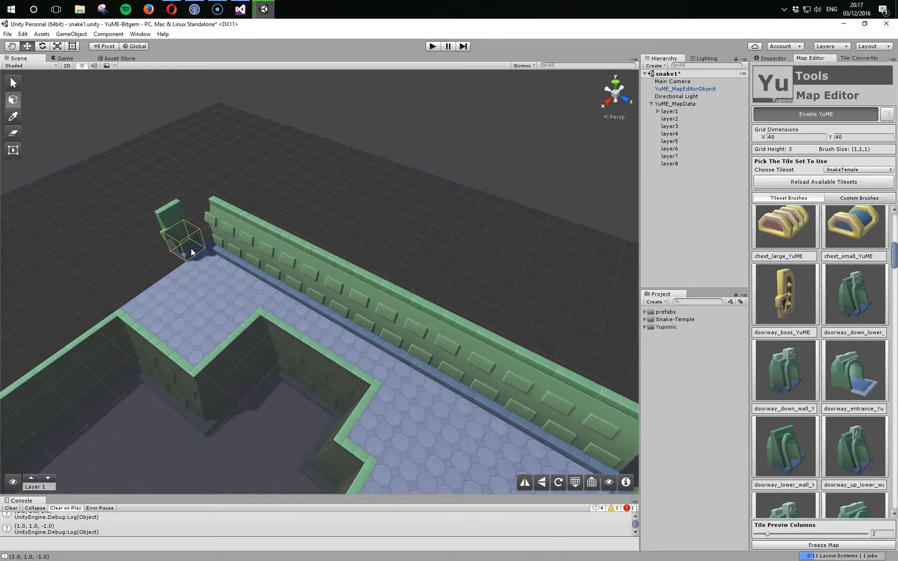
drag(192, 255, 155, 281)
scroll(122, 304, down, 5)
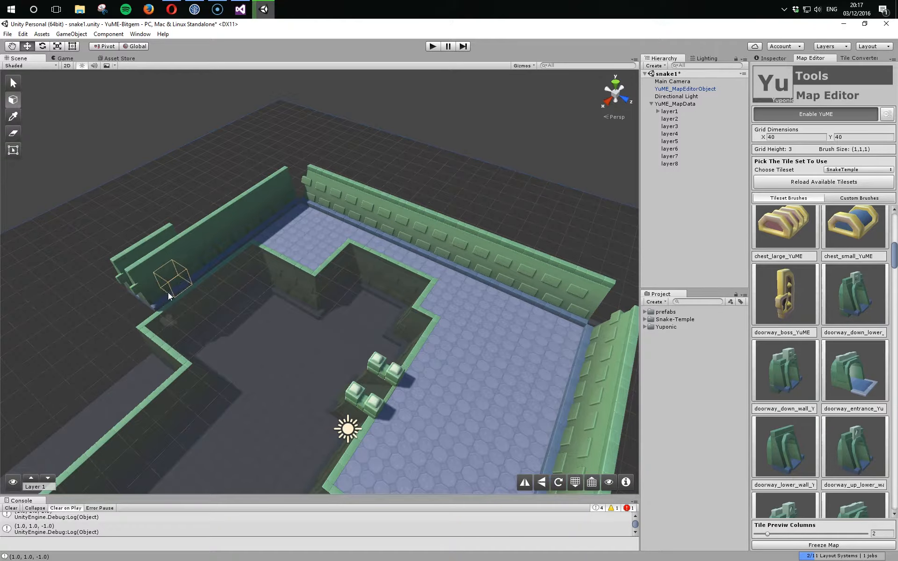
alt+drag(140, 310, 250, 326)
shift+click(250, 323)
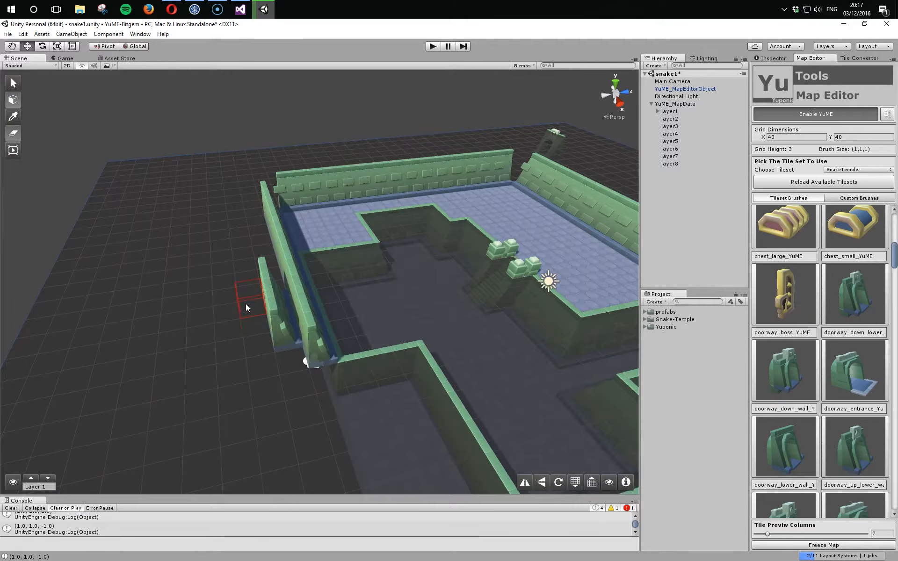
- Continue the upper wall around the inward step and along the remaining front side of the room
mouse_move(264, 292)
alt+mouse_down()
mouse_move(316, 313)
mouse_move(322, 293)
mouse_move(404, 361)
alt+mouse_up()
click(301, 316)
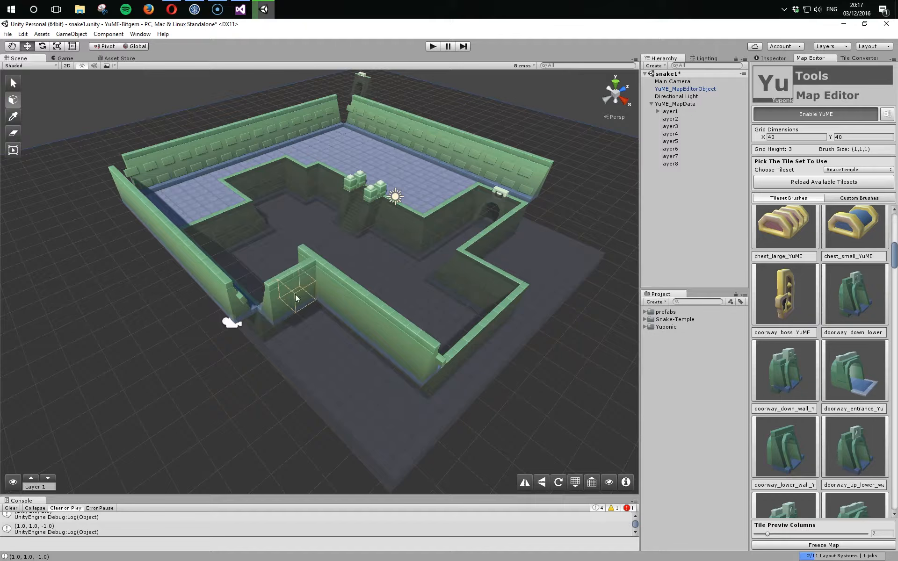
mouse_move(344, 345)
alt+mouse_down()
mouse_move(248, 332)
mouse_move(405, 346)
mouse_move(182, 362)
alt+mouse_up()
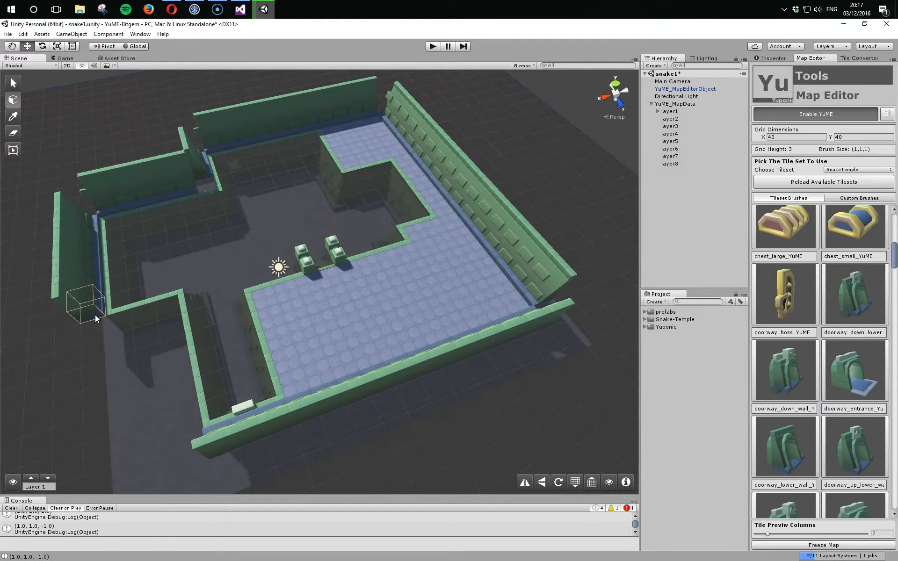
- Rotate the wall tile to follow each turn and paint the upper wall along the room's right side back to the corridor
key(z)
key(z)
key(z)
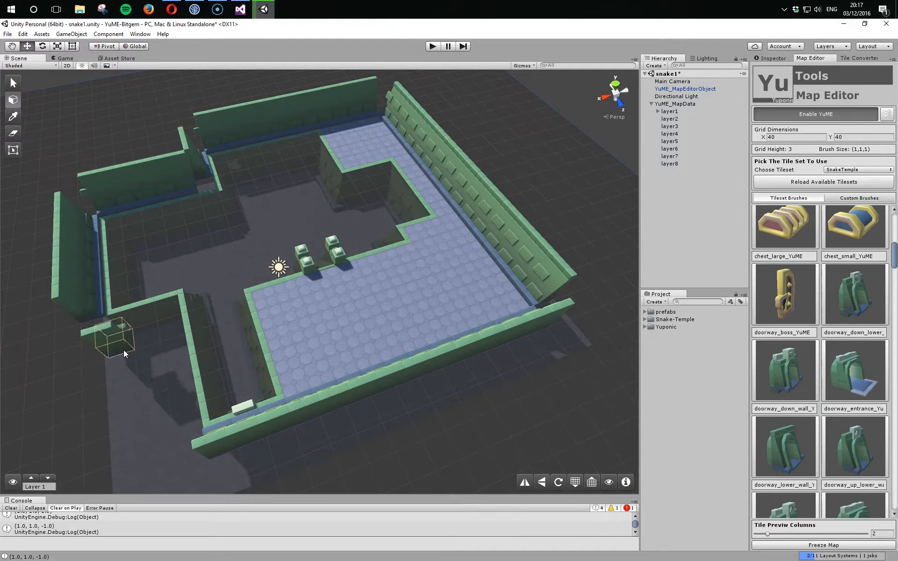
alt+drag(123, 350, 327, 328)
mouse_move(532, 321)
mouse_down()
mouse_move(414, 333)
mouse_move(408, 367)
mouse_up()
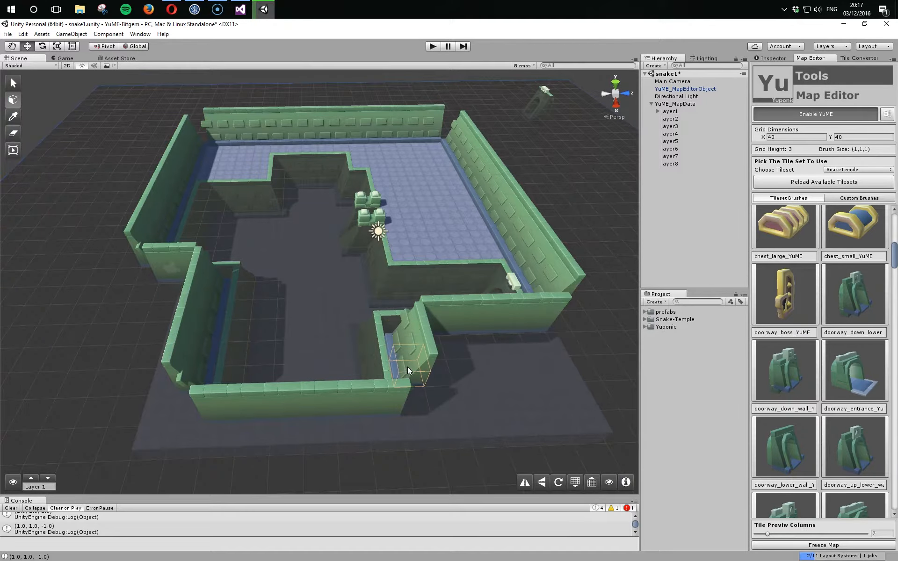
- Switch the brush to the upper wall corner tile and close the gap at the back corner of the upper walls
alt+drag(351, 379, 421, 351)
scroll(367, 328, up, 5)
middle_drag(355, 323, 393, 338)
key(i)
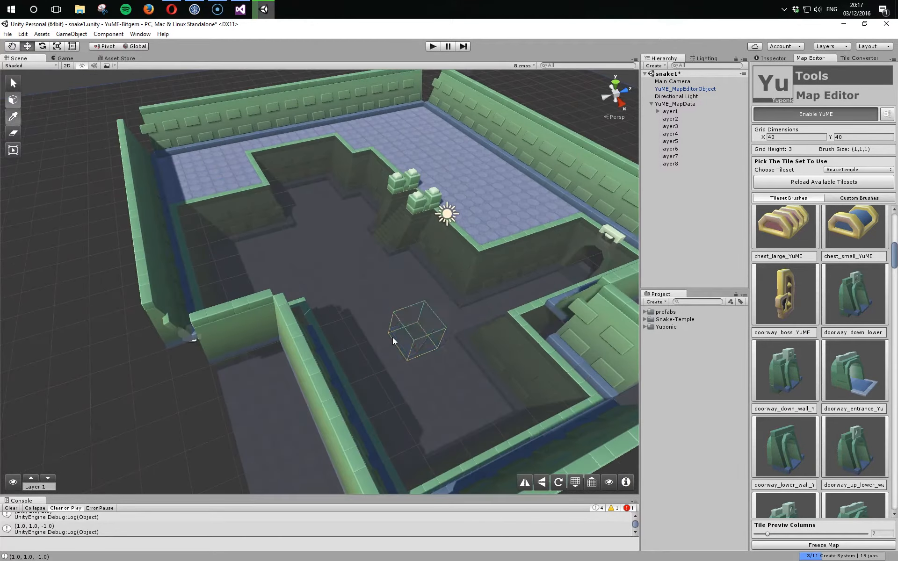
key(equal)
key(equal)
key(equal)
key(equal)
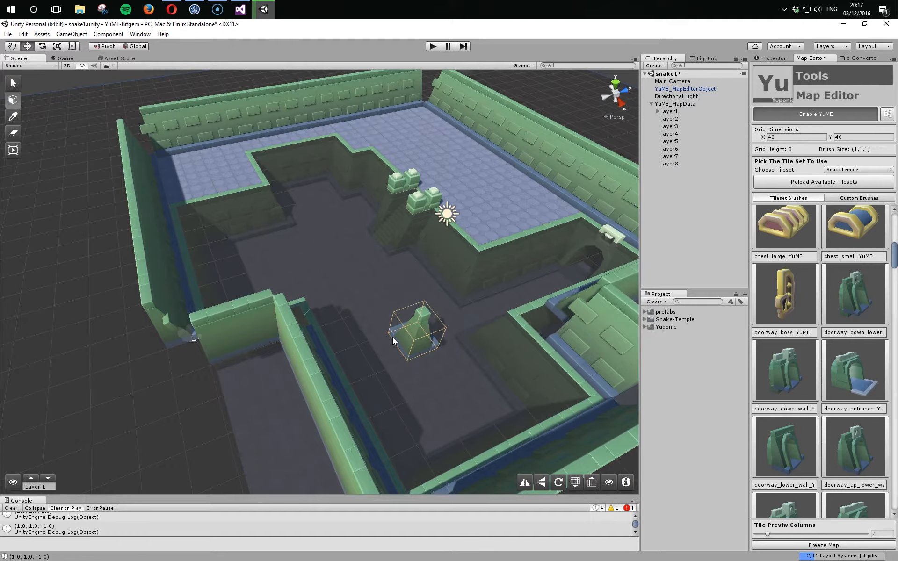
alt+drag(375, 343, 206, 337)
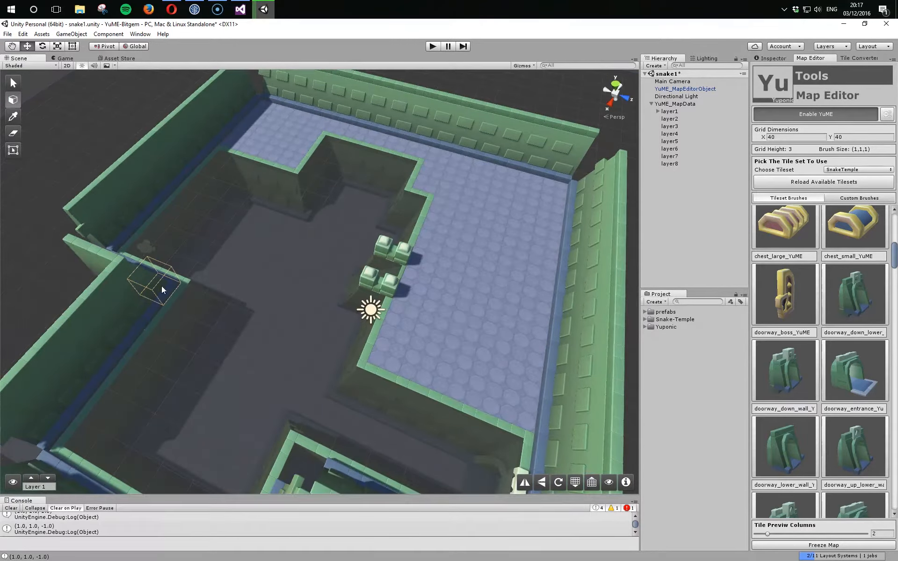
mouse_move(156, 285)
alt+mouse_down()
mouse_move(276, 355)
mouse_move(398, 349)
mouse_move(367, 387)
alt+mouse_up()
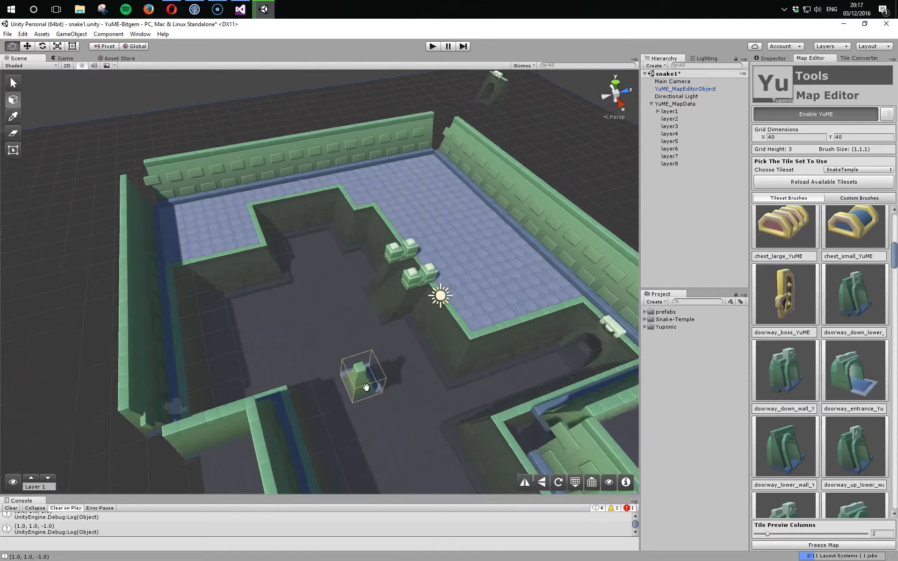
middle_drag(367, 387, 367, 411)
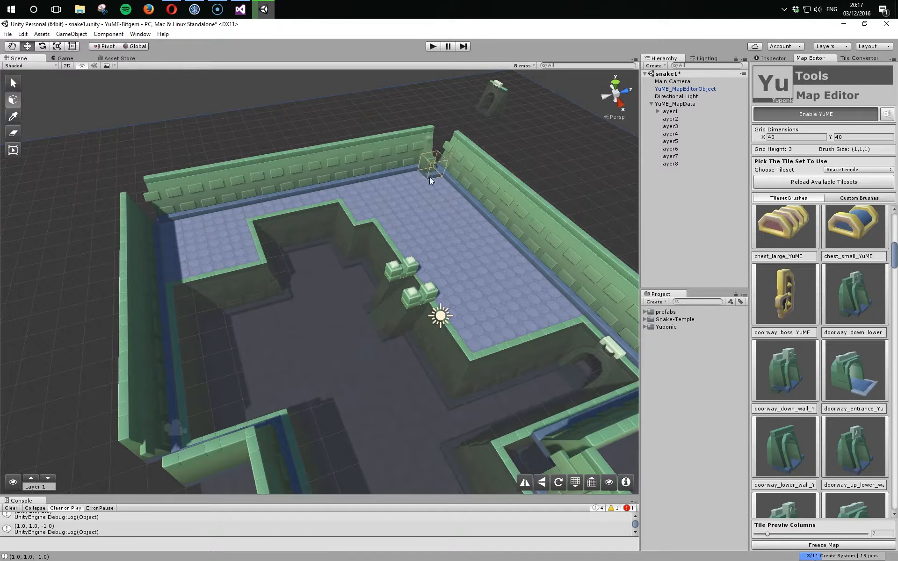
click(431, 206)
- Add corner tiles where the upper walls meet along the doorway corridor side
mouse_move(430, 206)
alt+mouse_down()
mouse_move(405, 234)
mouse_move(419, 302)
alt+mouse_up()
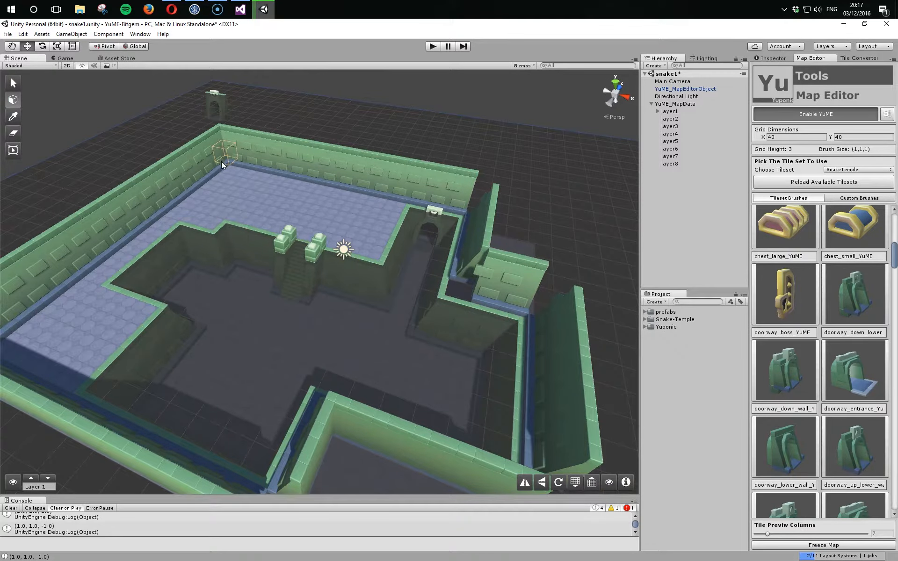
mouse_move(379, 259)
alt+mouse_down()
mouse_move(390, 262)
mouse_move(434, 215)
alt+mouse_up()
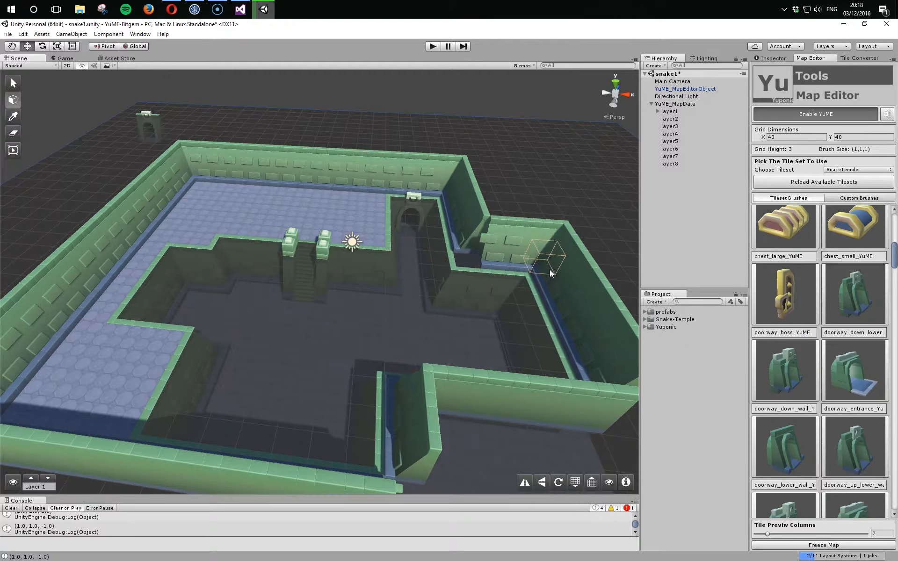
alt+drag(351, 304, 437, 332)
middle_drag(437, 332, 183, 338)
alt+drag(182, 338, 419, 341)
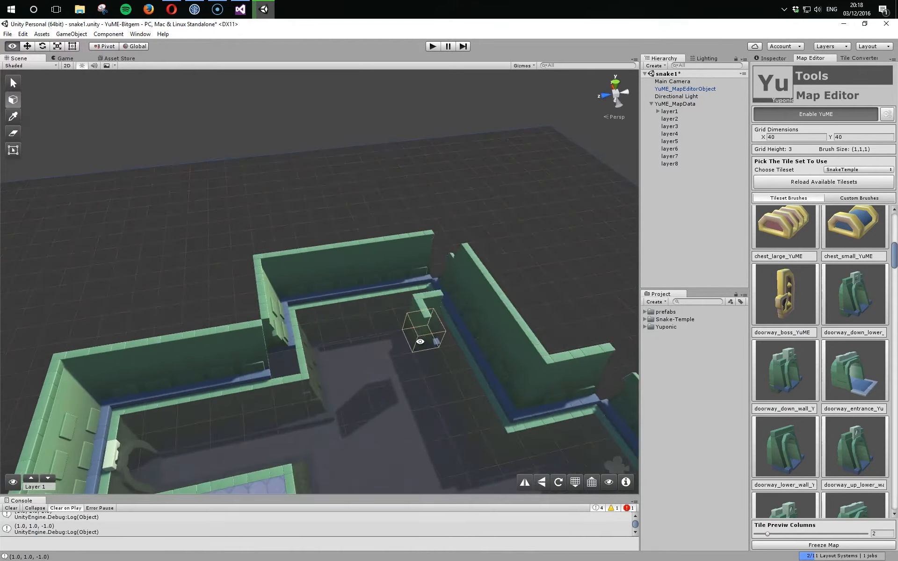
- Rotate the corner tile and fill the open upper wall corners at the room's front right side
middle_drag(419, 341, 428, 318)
mouse_move(442, 263)
middle_down()
mouse_move(396, 315)
mouse_move(316, 259)
middle_up()
alt+drag(257, 329, 402, 304)
mouse_move(403, 305)
middle_down()
mouse_move(156, 419)
mouse_move(164, 384)
middle_up()
key(z)
click(397, 403)
- Fill the remaining upper wall corners, including the inner turn between the corridor and the main room
alt+drag(276, 393, 80, 397)
middle_drag(80, 397, 369, 385)
alt+drag(368, 385, 180, 392)
middle_drag(180, 391, 225, 378)
scroll(226, 375, down, 2)
middle_drag(357, 311, 324, 388)
scroll(348, 289, up, 9)
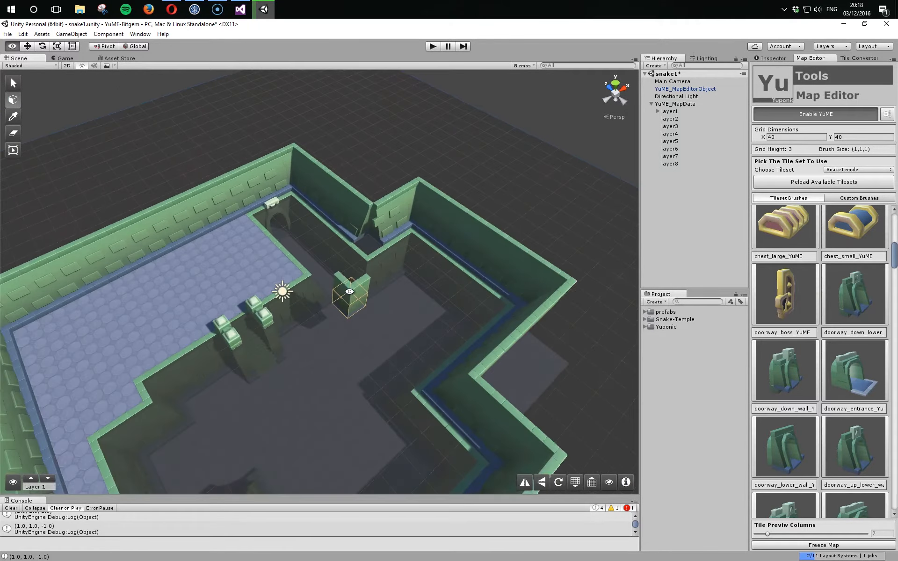
click(374, 237)
- Browse the tileset brushes over the upper floor for a doorway that fits the upper wall
alt+drag(374, 237, 370, 200)
middle_drag(370, 200, 445, 310)
scroll(393, 313, up, 3)
alt+drag(445, 311, 367, 312)
alt+scroll(367, 313, up, 3)
key(bracketright)
key(bracketright)
key(bracketright)
key(bracketright)
key(bracketright)
key(bracketright)
key(bracketright)
key(bracketright)
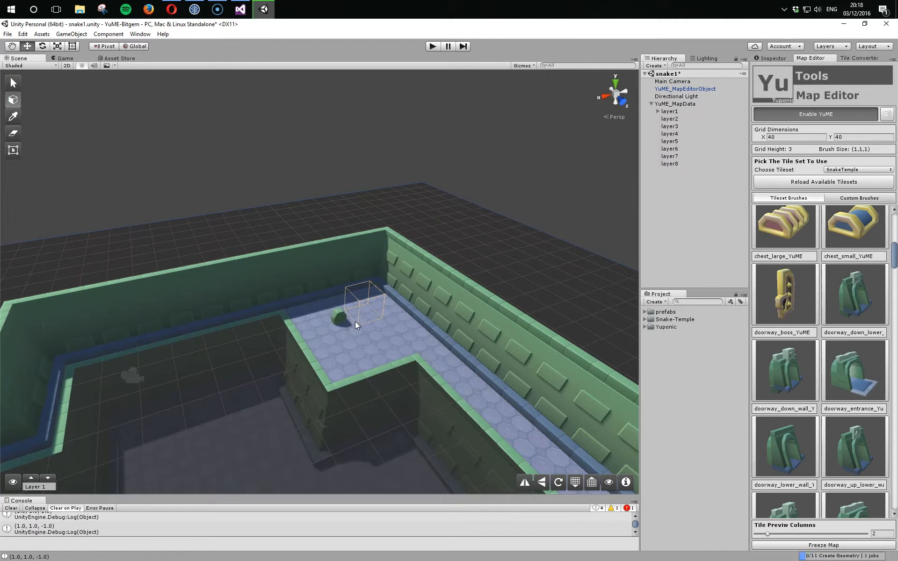
key(bracketright)
key(bracketright)
key(bracketright)
key(bracketright)
key(bracketright)
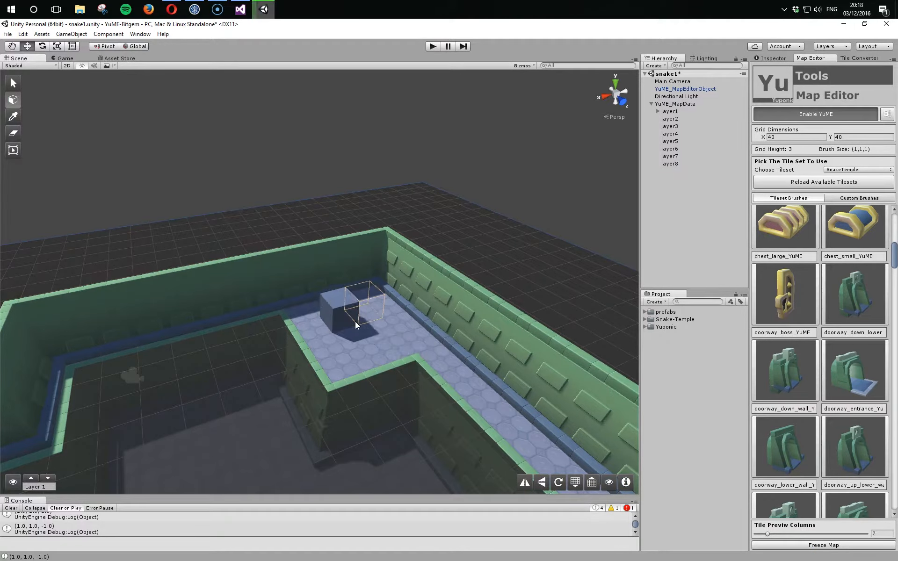
key(equal)
key(equal)
key(equal)
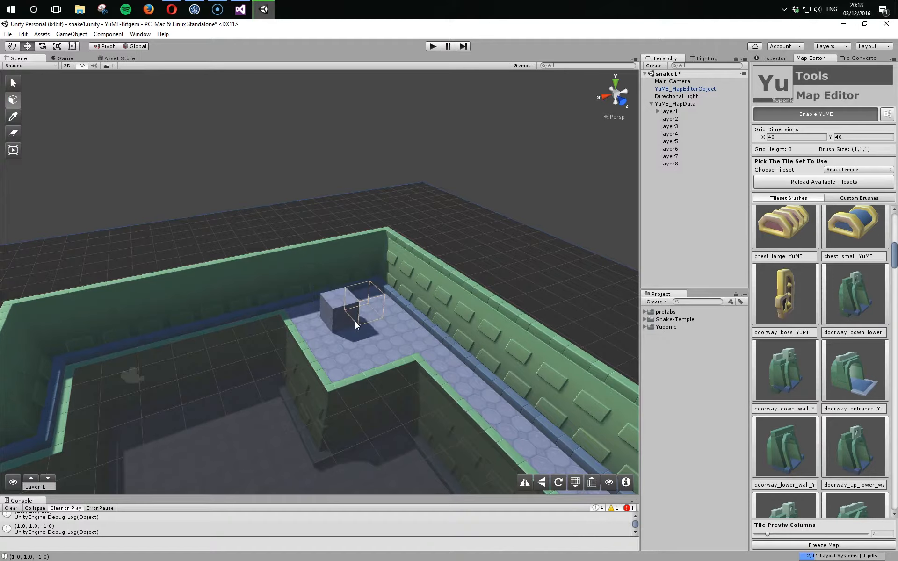
key(equal)
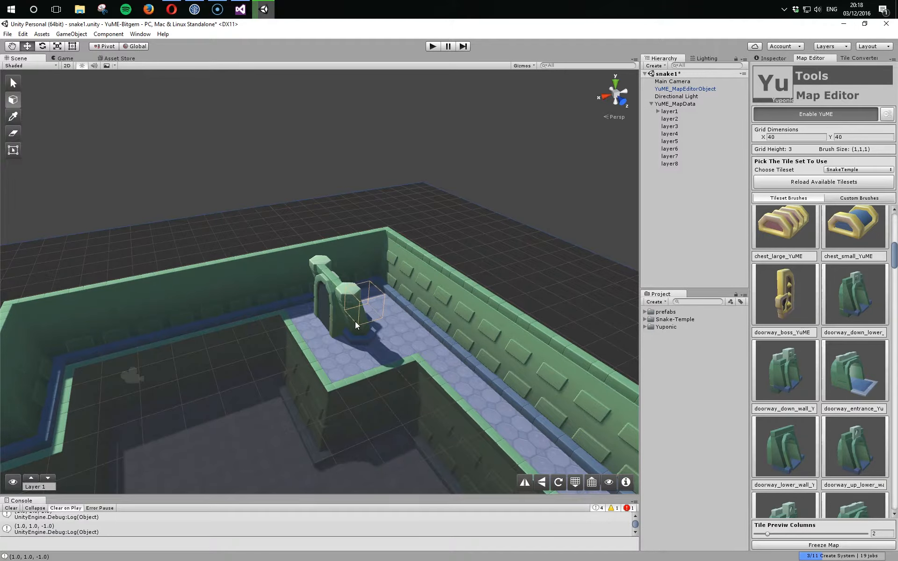
- Rotate the brush to face the room and place the doorway_down_lower tile in the upper wall near the corner of the raised ledge
key(z)
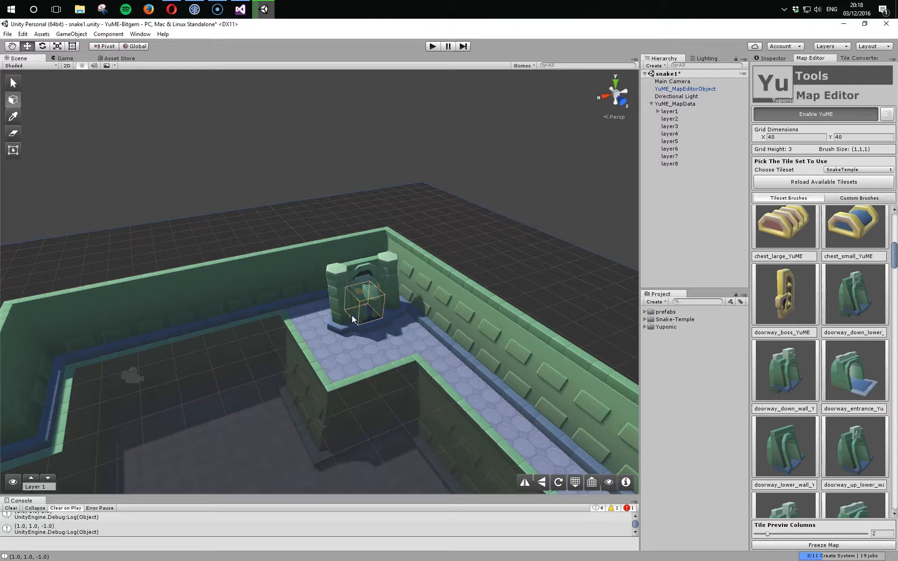
key(minus)
key(minus)
key(minus)
key(equal)
key(equal)
key(equal)
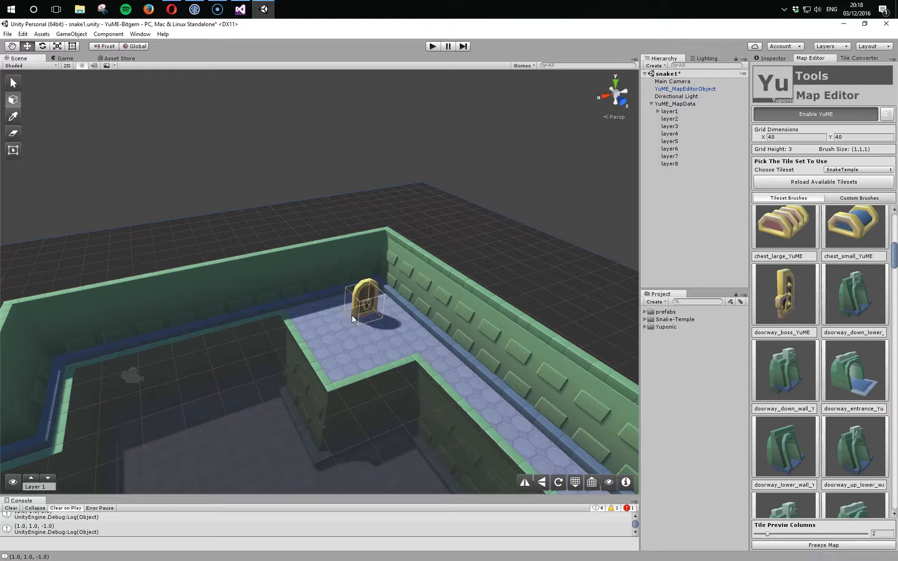
key(equal)
key(equal)
key(equal)
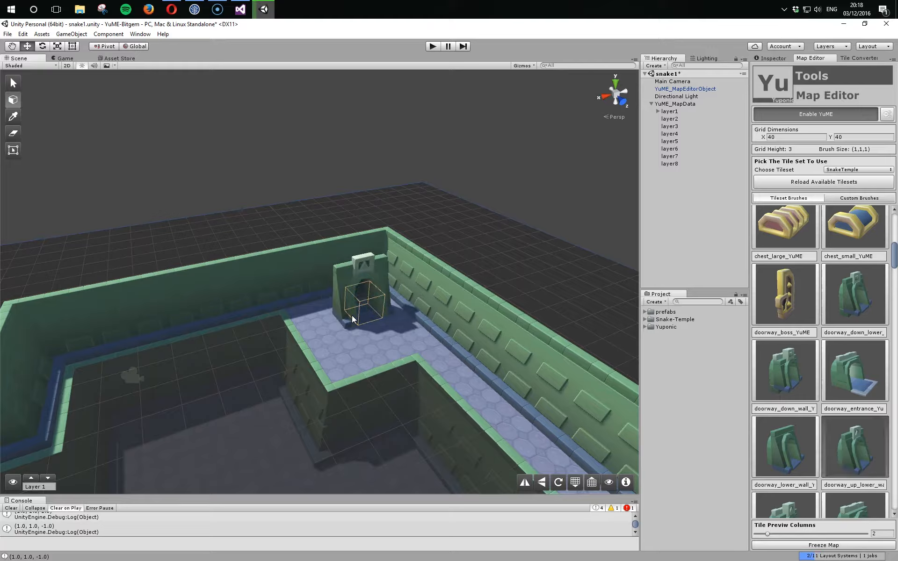
key(minus)
key(minus)
key(minus)
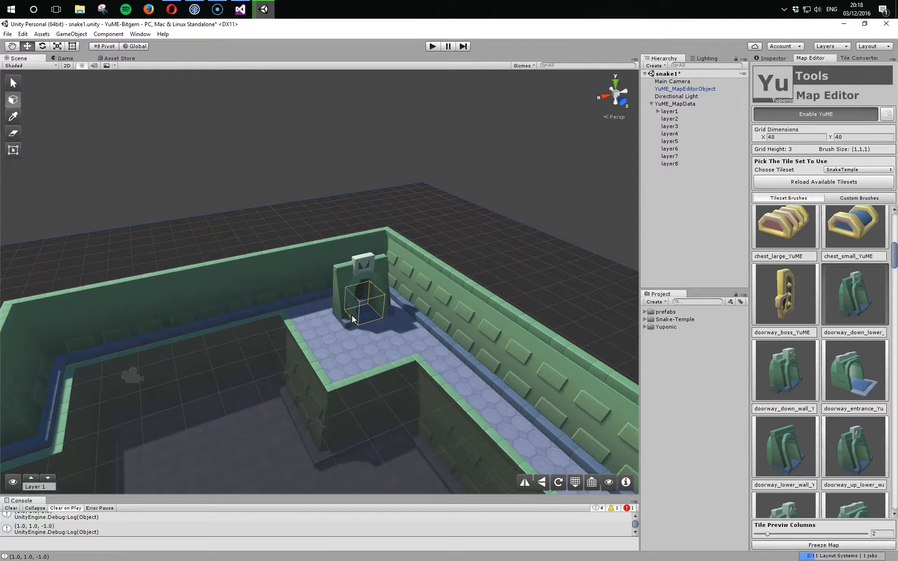
key(equal)
key(equal)
key(minus)
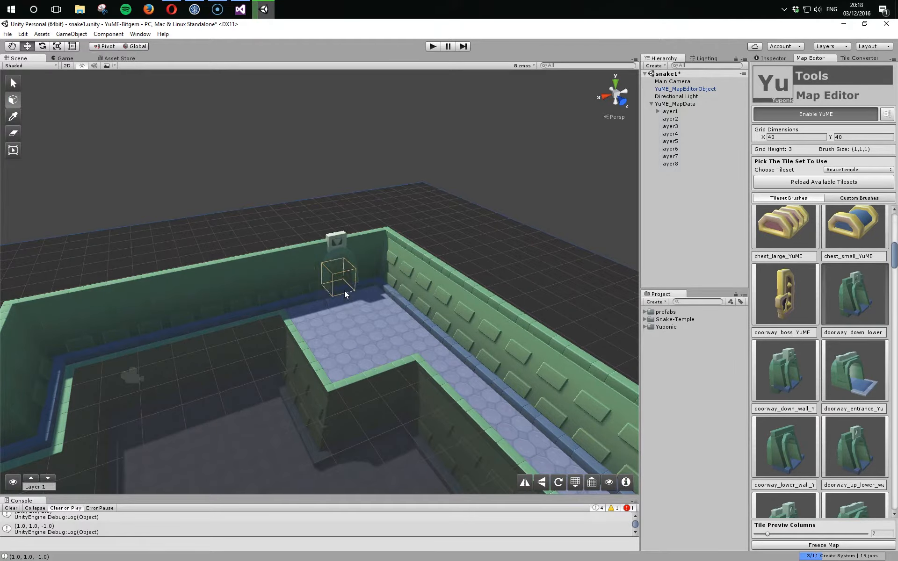
click(330, 295)
- Lower the grid height to 1 and erase the stray doorway standing outside the temple walls
alt+drag(391, 329, 310, 323)
scroll(357, 321, up, 5)
middle_drag(310, 323, 277, 323)
alt+drag(278, 323, 348, 454)
mouse_move(155, 346)
alt+mouse_down()
mouse_move(285, 374)
mouse_move(343, 418)
alt+mouse_up()
mouse_move(372, 327)
alt+mouse_down()
mouse_move(192, 341)
mouse_move(274, 357)
alt+mouse_up()
shift+scroll(273, 358, down, 2)
shift+scroll(274, 357, up, 1)
shift+scroll(274, 358, down, 1)
middle_drag(305, 363, 70, 450)
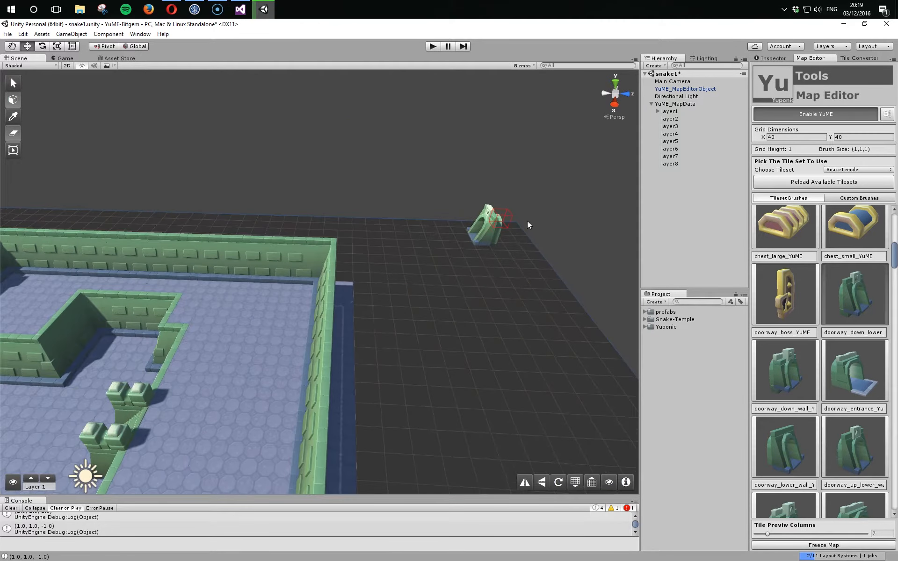
alt+drag(493, 247, 345, 440)
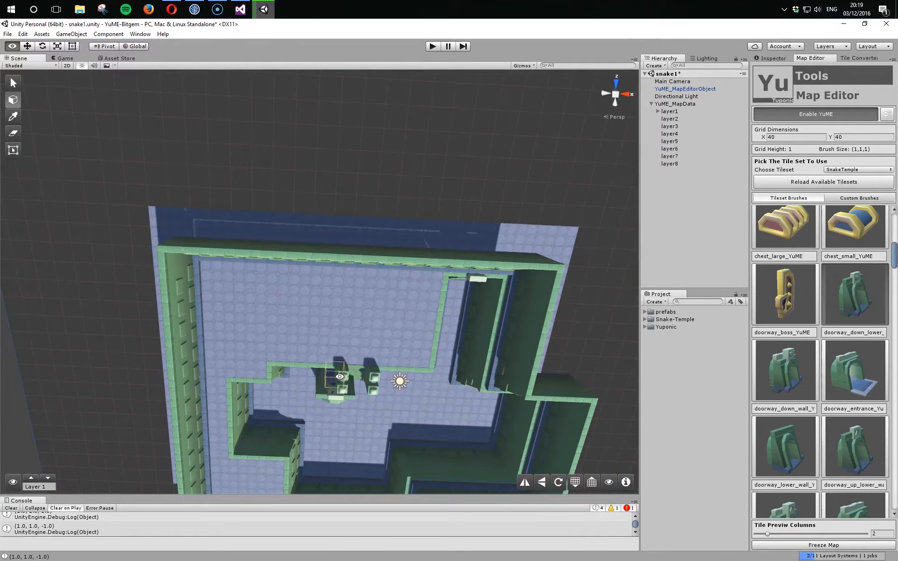
- On Layer 2, place the blue locked door_blocker_snake tile against the upper floor's back wall at grid height 3
alt+drag(347, 324, 253, 381)
alt+middle_drag(314, 245, 341, 322)
alt+scroll(341, 322, up, 9)
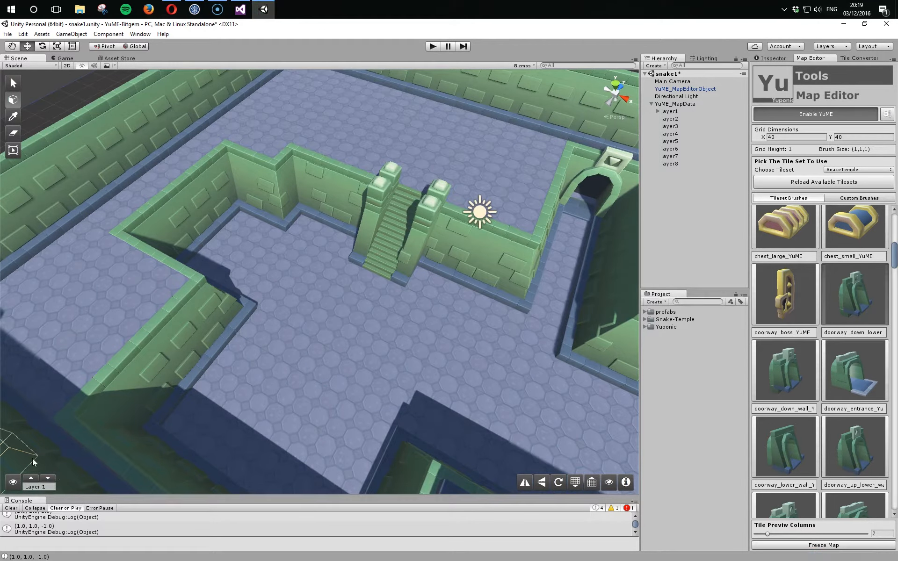
click(31, 478)
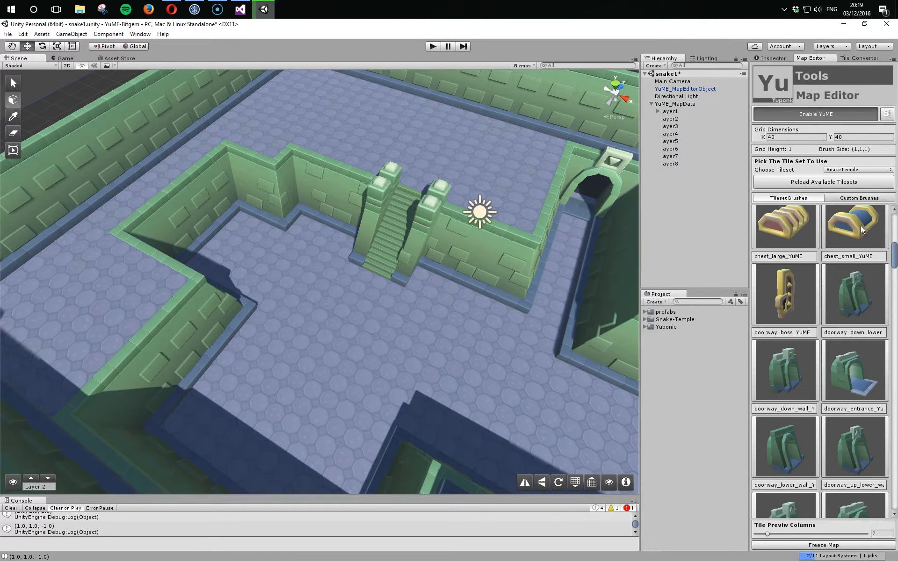
mouse_move(894, 259)
mouse_down()
mouse_move(895, 230)
mouse_move(895, 276)
mouse_up()
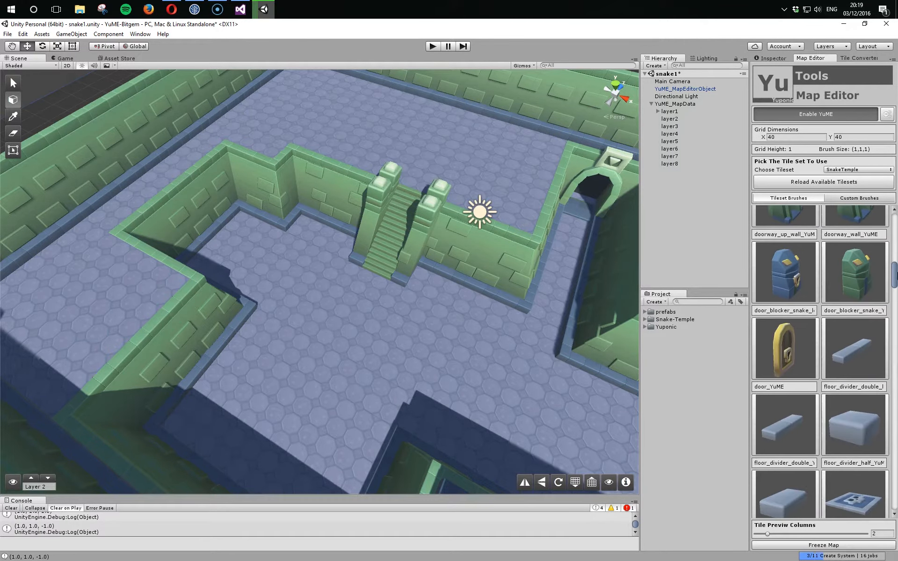
click(796, 287)
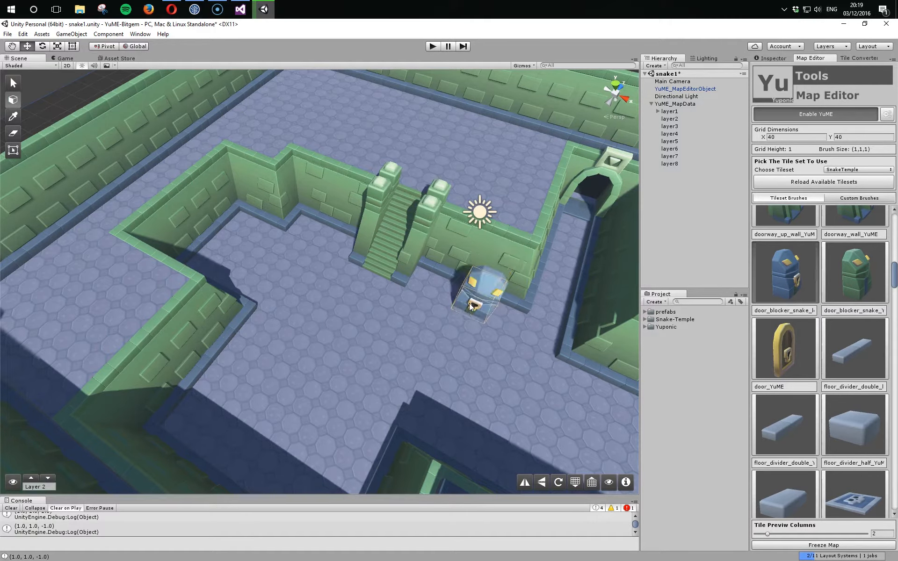
shift+scroll(493, 228, up, 2)
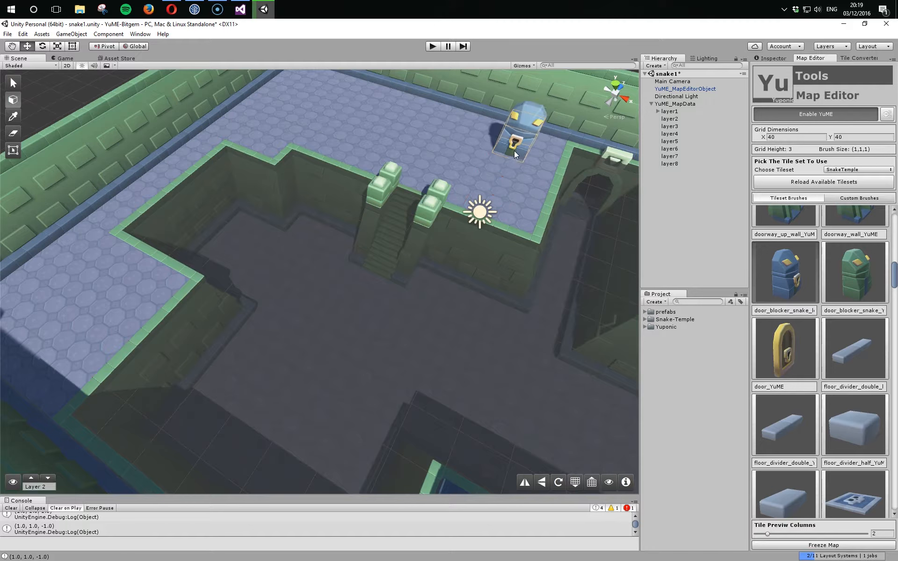
mouse_move(420, 118)
middle_down()
mouse_move(486, 311)
mouse_move(509, 266)
middle_up()
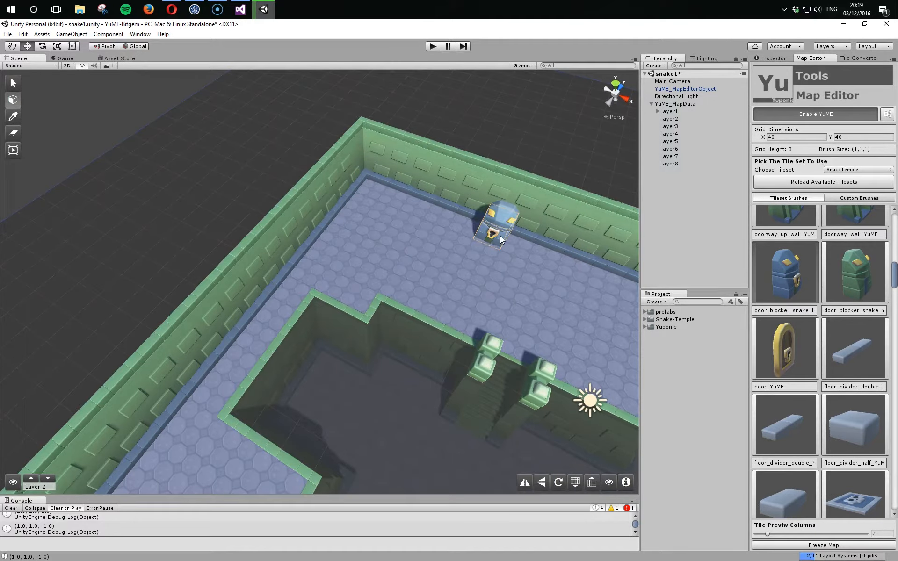
click(544, 257)
- Switch to the floor grate tile and place it at the entrance of the doorway corridor at grid height 1
alt+drag(556, 335, 405, 288)
mouse_move(405, 287)
right_down()
mouse_move(271, 281)
mouse_move(428, 271)
mouse_move(567, 301)
mouse_move(473, 319)
mouse_move(493, 336)
right_up()
ctrl+scroll(429, 258, down, 7)
key(Right)
key(Right)
right_drag(429, 257, 439, 361)
middle_drag(440, 360, 403, 242)
shift+scroll(391, 304, down, 2)
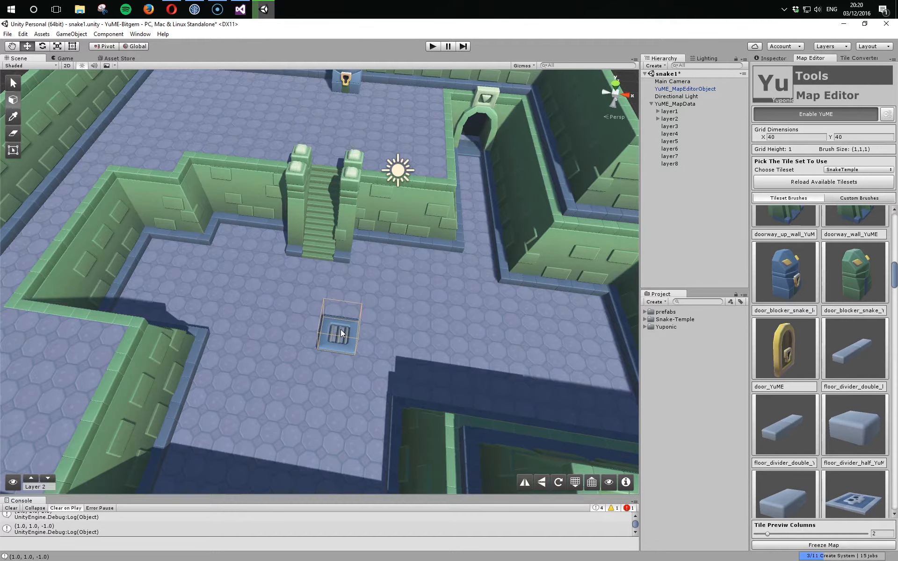
mouse_move(334, 358)
alt+mouse_down()
mouse_move(336, 342)
mouse_move(365, 337)
mouse_move(388, 346)
mouse_move(321, 345)
alt+mouse_up()
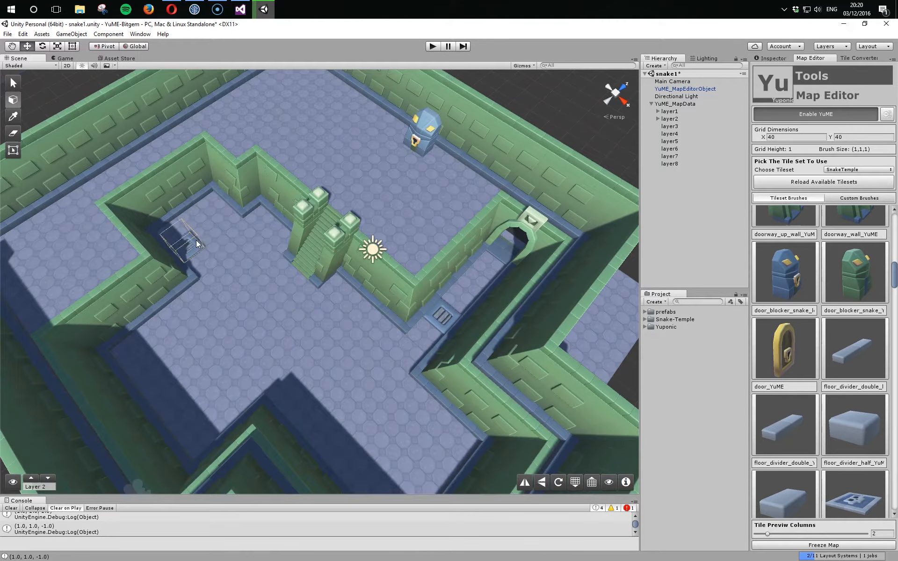
- Lay a row of floor grates along the lower room's recessed wall, erasing and repainting the end tile
click(212, 210)
alt+drag(235, 255, 232, 257)
key(shift)
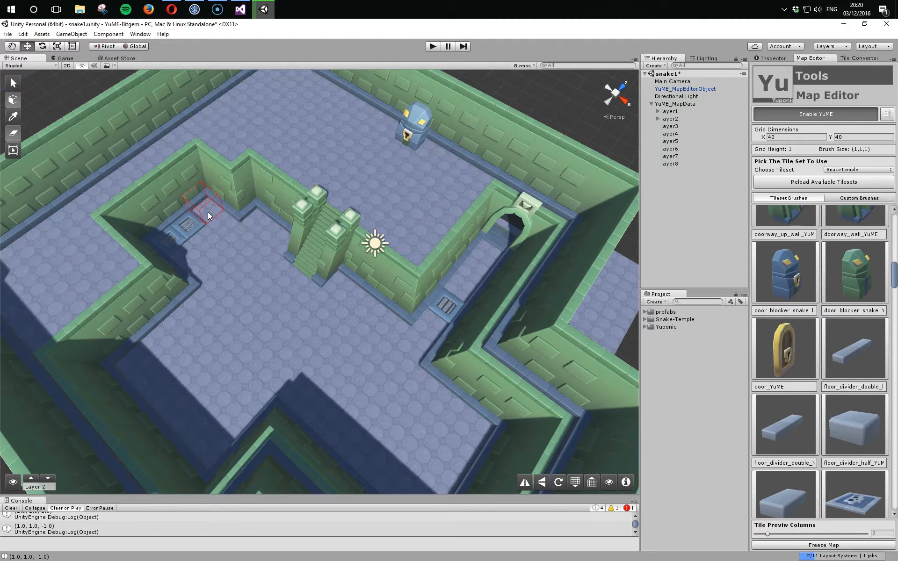
key(e)
key(e)
click(213, 229)
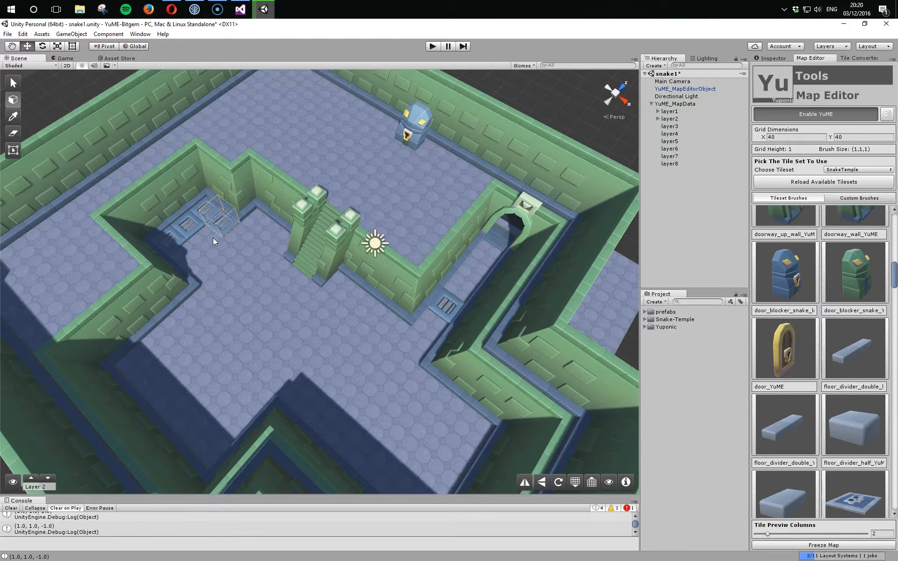
- Erase the Layer 1 floor tiles beneath the grates at grid height 0
click(48, 477)
key(e)
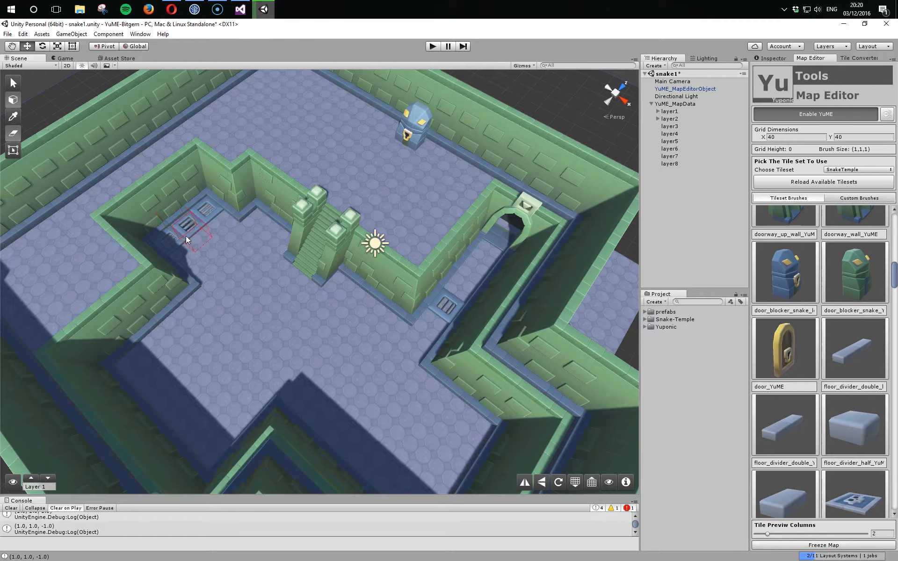
alt+drag(241, 301, 276, 301)
alt+drag(449, 307, 476, 295)
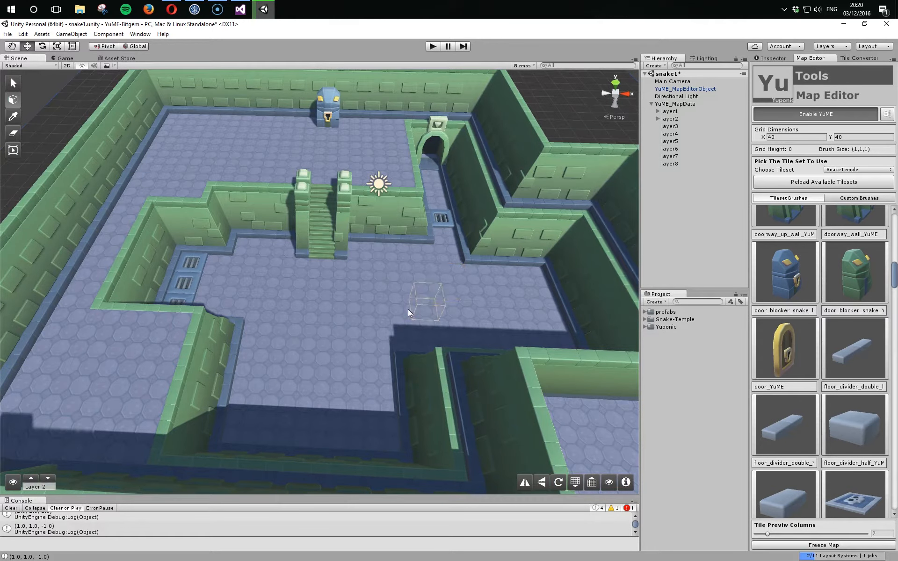
- Open the editor configuration and rename Layer 1 to baseWallsFloor
click(886, 116)
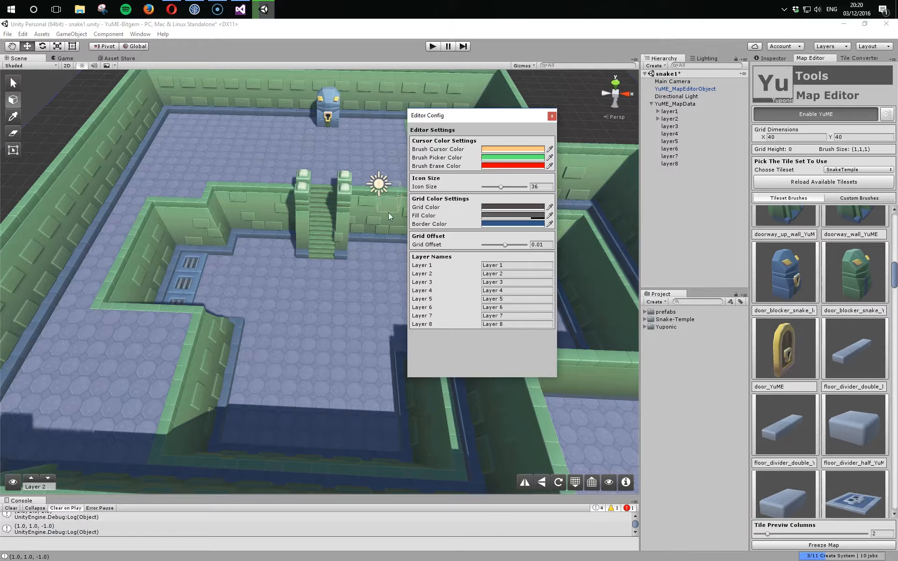
text(base)
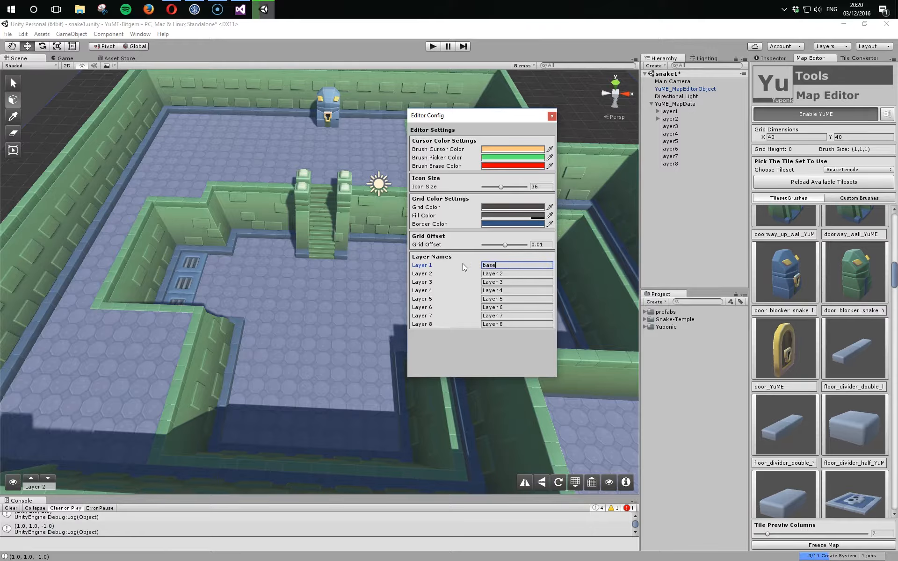
text(WallsFloor)
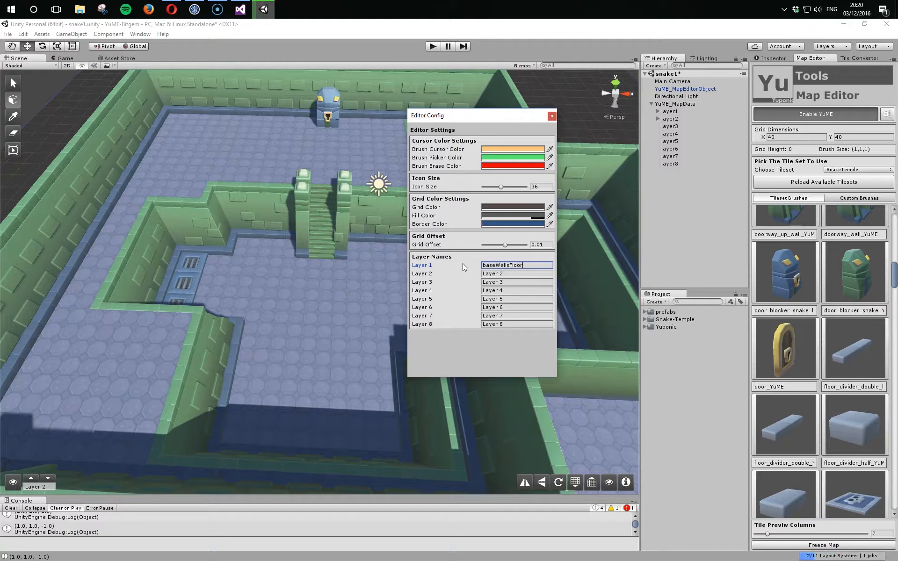
- Rename Layer 2 to Decoration, close the editor configuration and make Decoration the active layer
click(516, 275)
text(Decoration)
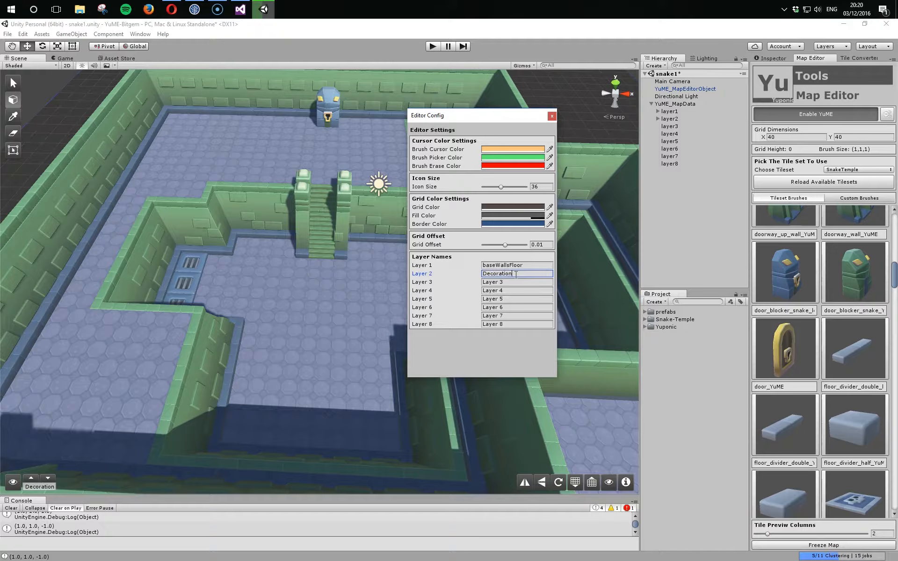
click(552, 116)
click(30, 480)
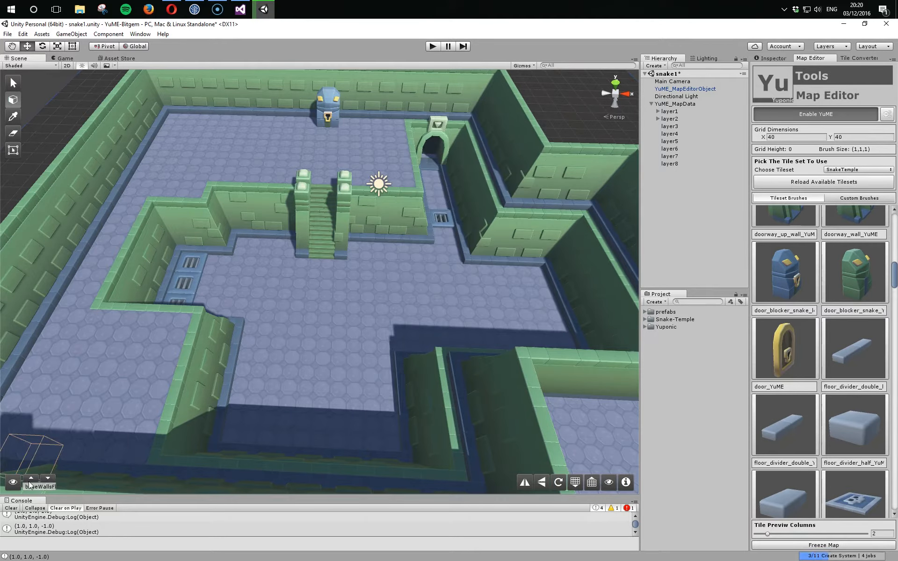
click(33, 478)
click(48, 478)
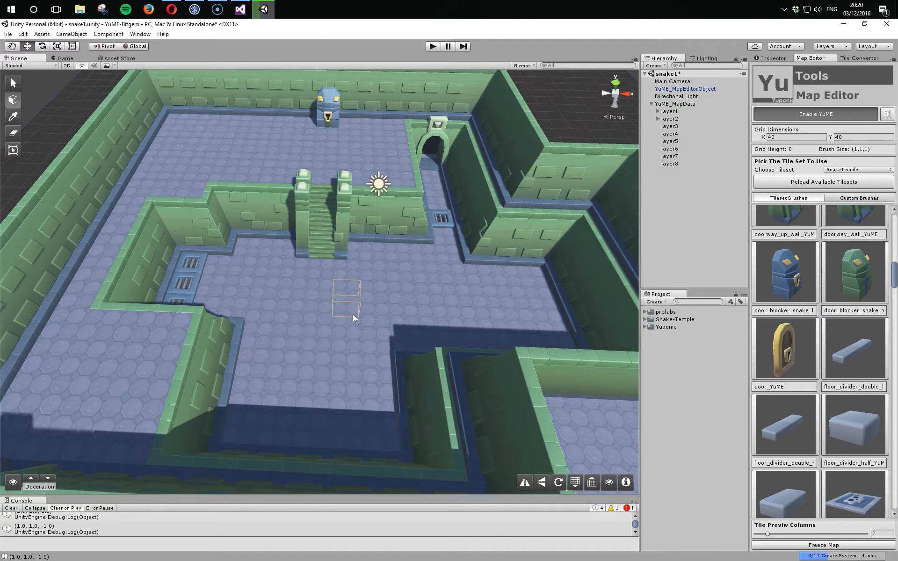
- Place blue jars at grid height 1 along the lower room's wall, two on each side of the stairs
shift+scroll(352, 315, up, 1)
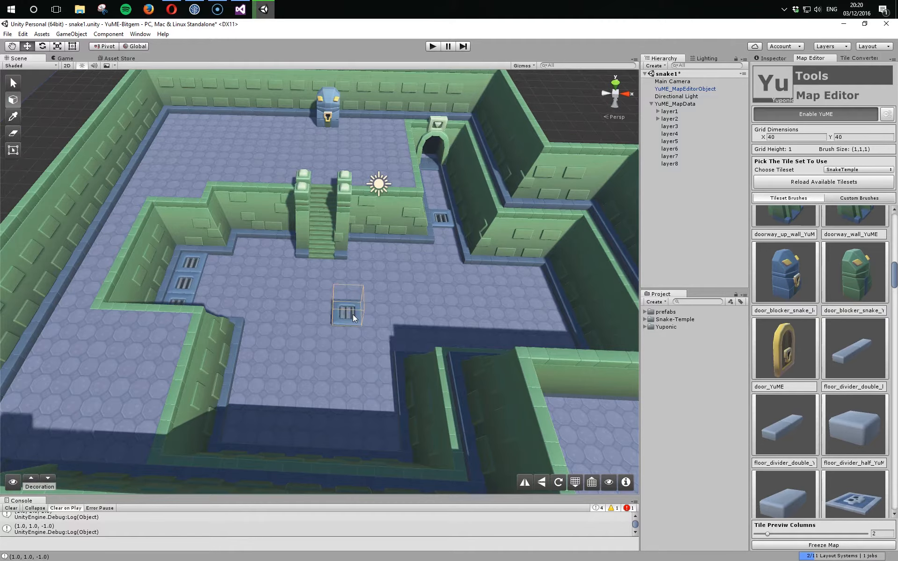
scroll(353, 314, down, 1)
shift+scroll(349, 313, up, 2)
shift+scroll(348, 312, down, 2)
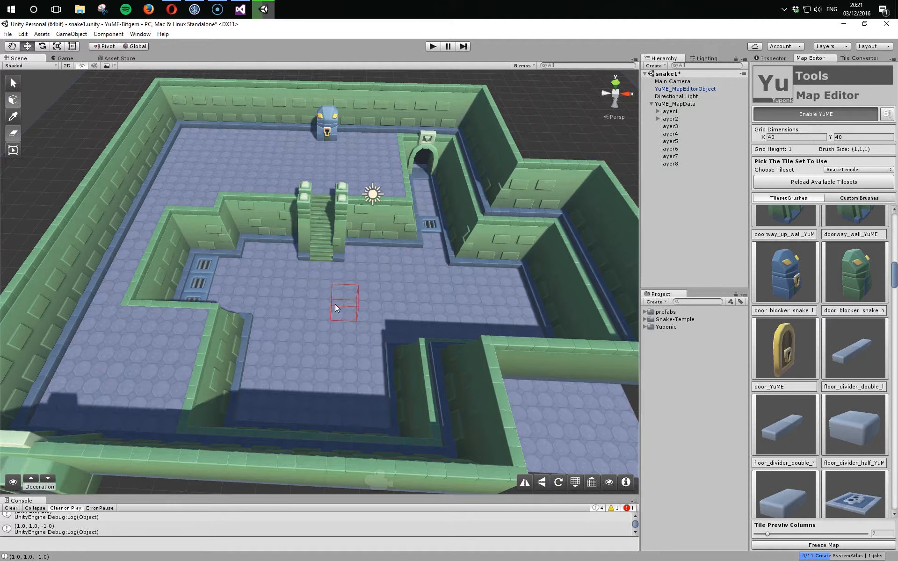
scroll(884, 353, down, 3)
scroll(884, 353, down, 10)
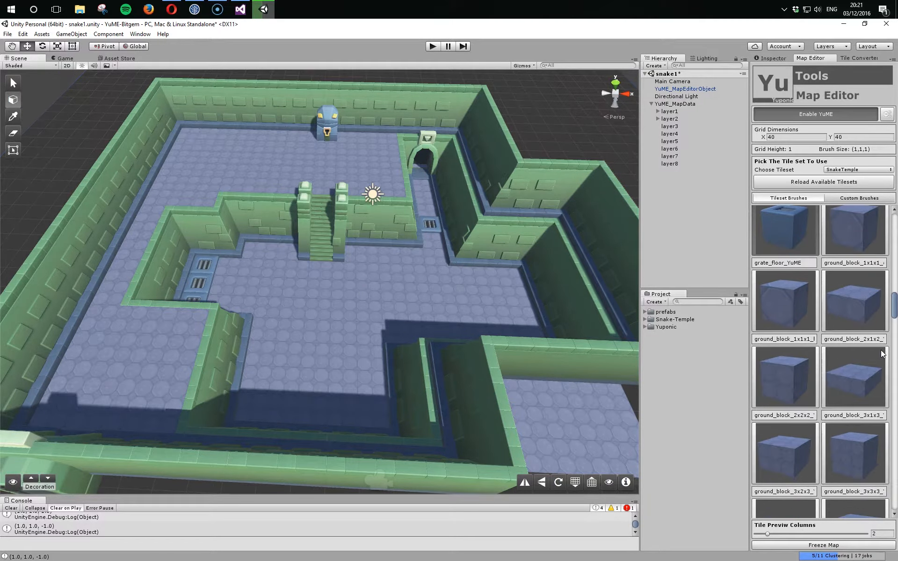
scroll(883, 354, down, 5)
scroll(860, 356, down, 10)
click(858, 312)
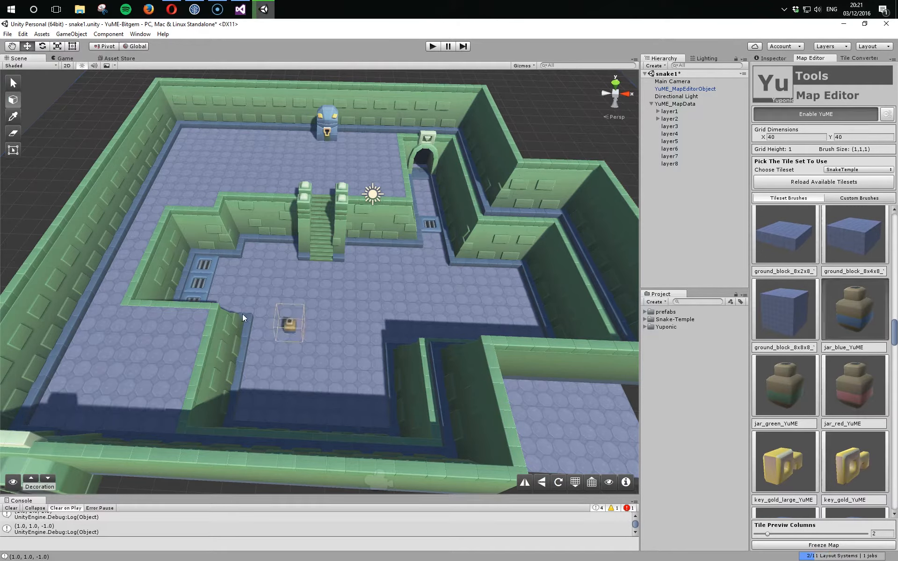
click(276, 251)
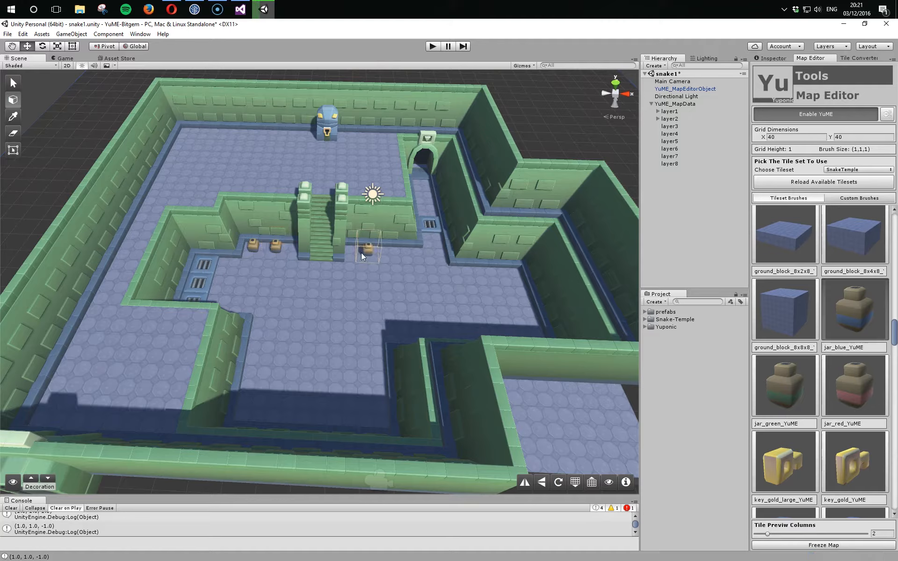
click(361, 255)
click(393, 254)
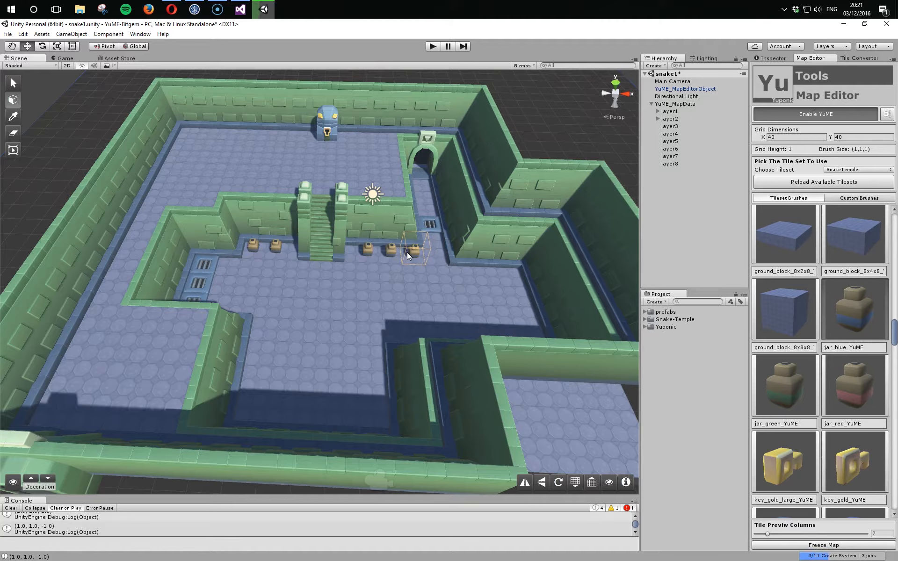
- Place a blue jar in each of the two corners at the lower room's far end
click(511, 274)
alt+drag(510, 274, 514, 221)
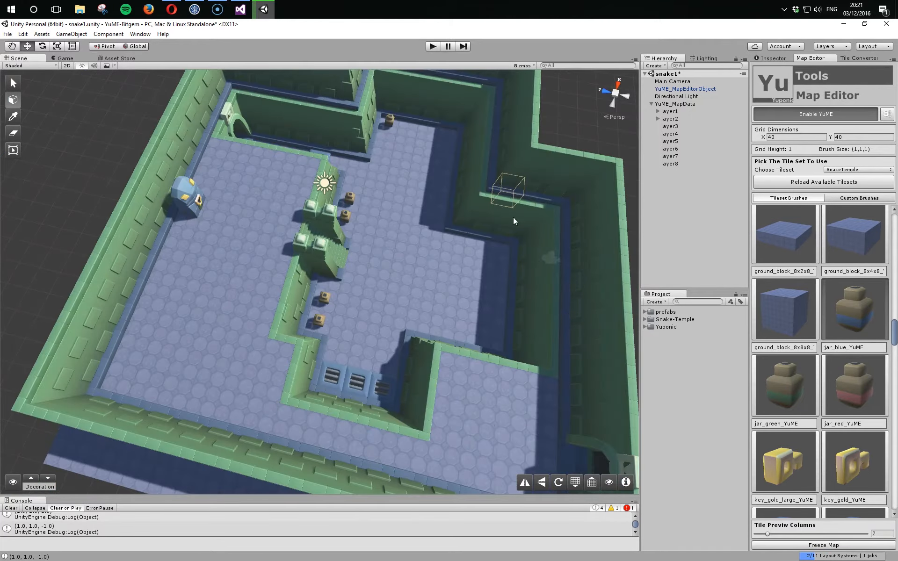
click(448, 144)
- Replace the jars nearest the stairs with a green one on the doorway side and a red one opposite, plus a red jar in the shaded corner
alt+drag(449, 145, 363, 248)
scroll(363, 248, up, 10)
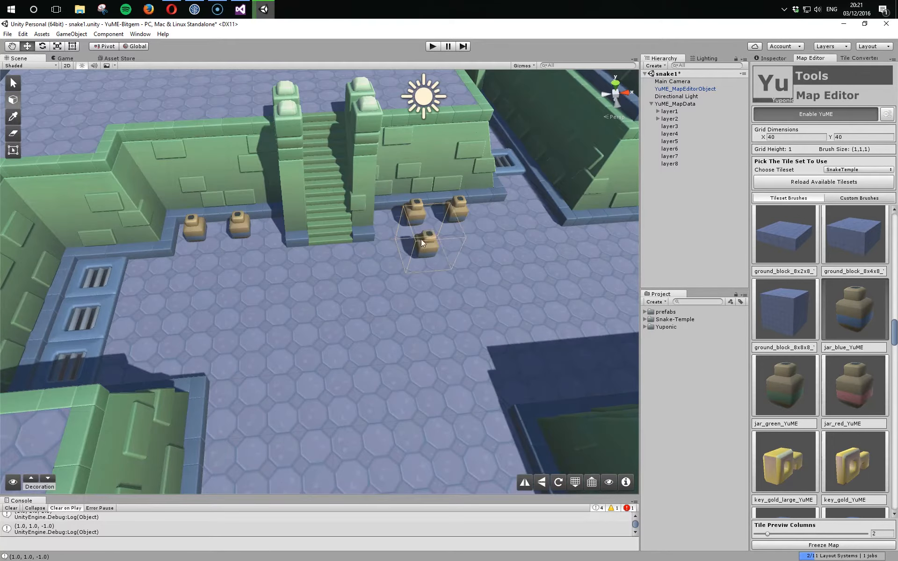
ctrl+alt+scroll(437, 268, down, 1)
click(414, 227)
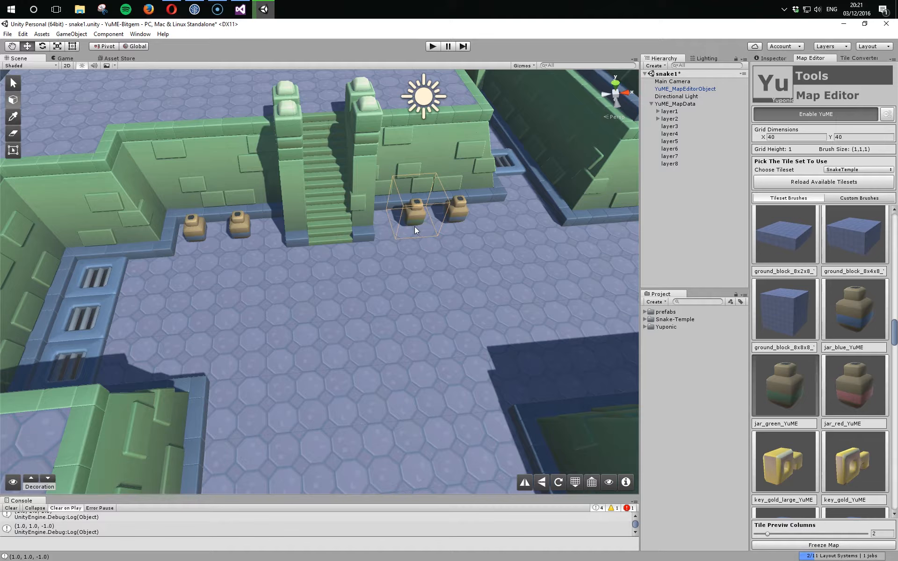
ctrl+scroll(304, 318, down, 1)
click(241, 231)
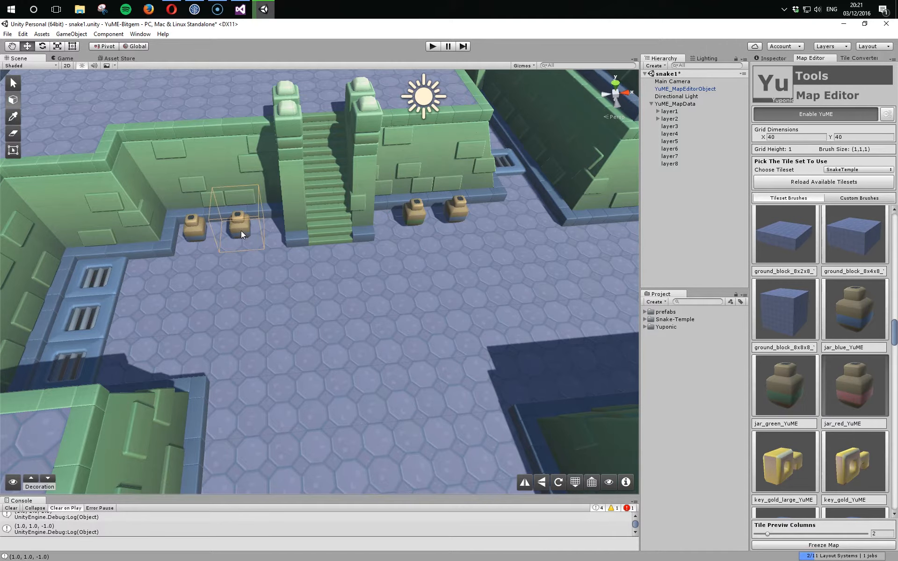
alt+drag(307, 321, 400, 304)
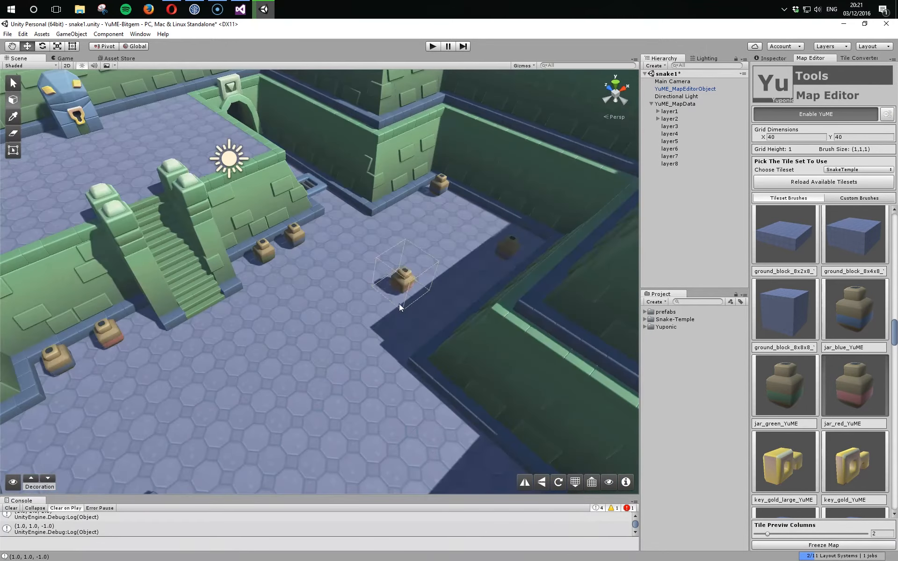
click(515, 253)
- Place a gold key beside the blue snake door blocker on the upper floor at grid height 3
mouse_move(482, 266)
alt+mouse_down()
mouse_move(310, 296)
mouse_move(253, 278)
mouse_move(266, 309)
mouse_move(402, 312)
alt+mouse_up()
ctrl+scroll(310, 296, down, 1)
alt+drag(335, 338, 322, 281)
scroll(322, 281, up, 6)
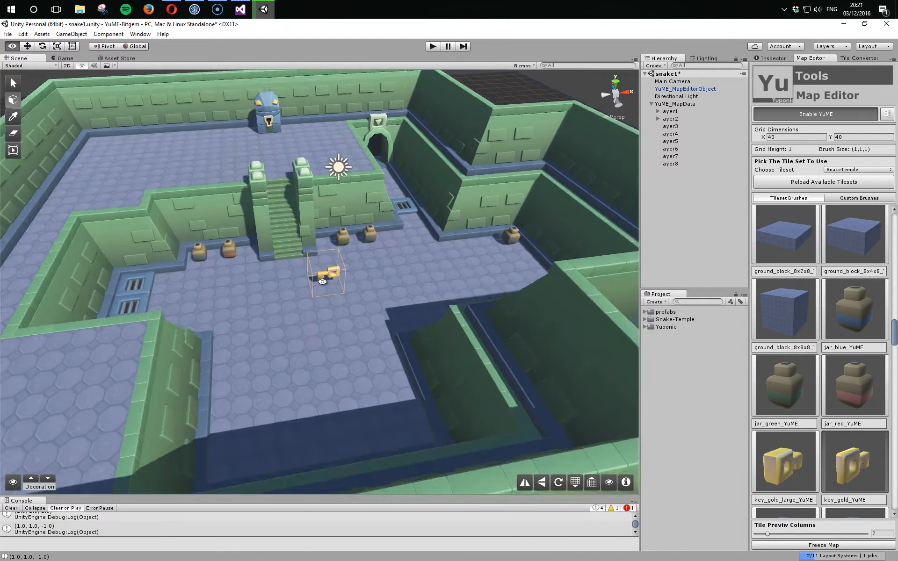
middle_drag(322, 281, 330, 333)
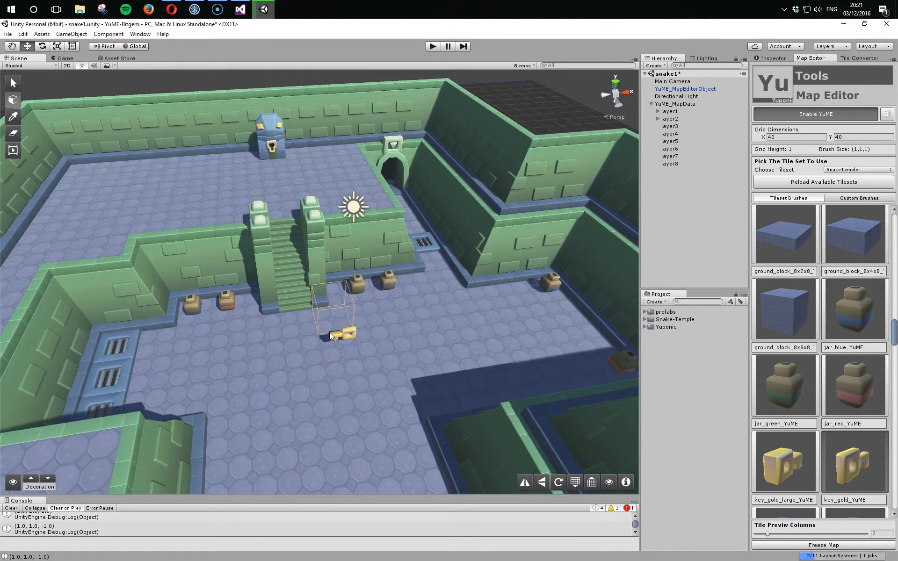
shift+scroll(274, 184, up, 2)
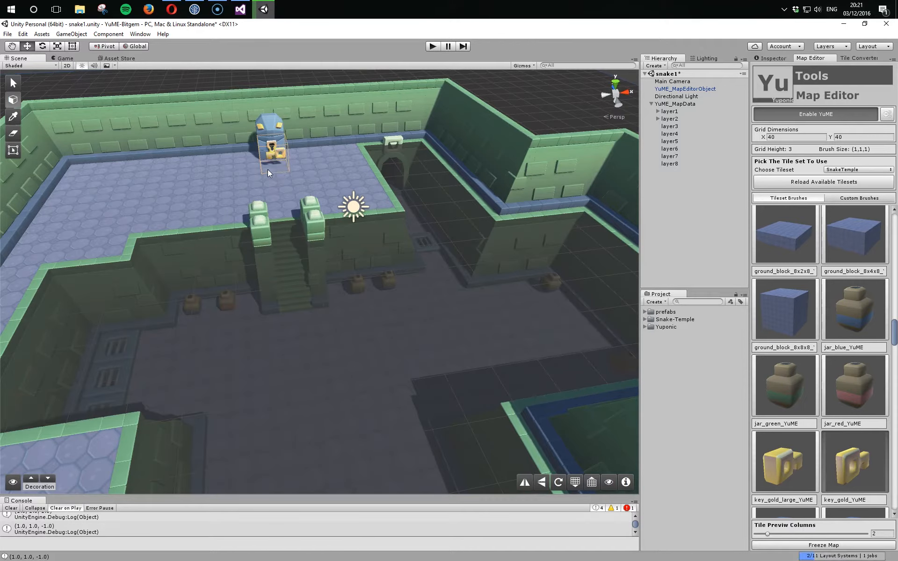
click(292, 165)
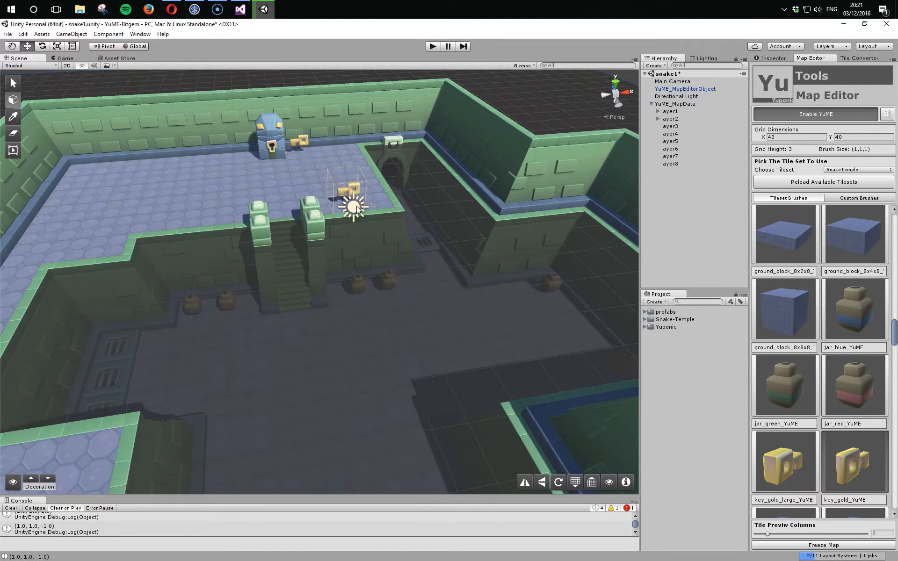
- Switch to the pale square plate tile and place it on the upper walkway's inner corner at grid height 3
ctrl+scroll(309, 214, down, 1)
ctrl+scroll(354, 201, down, 2)
ctrl+scroll(353, 201, down, 4)
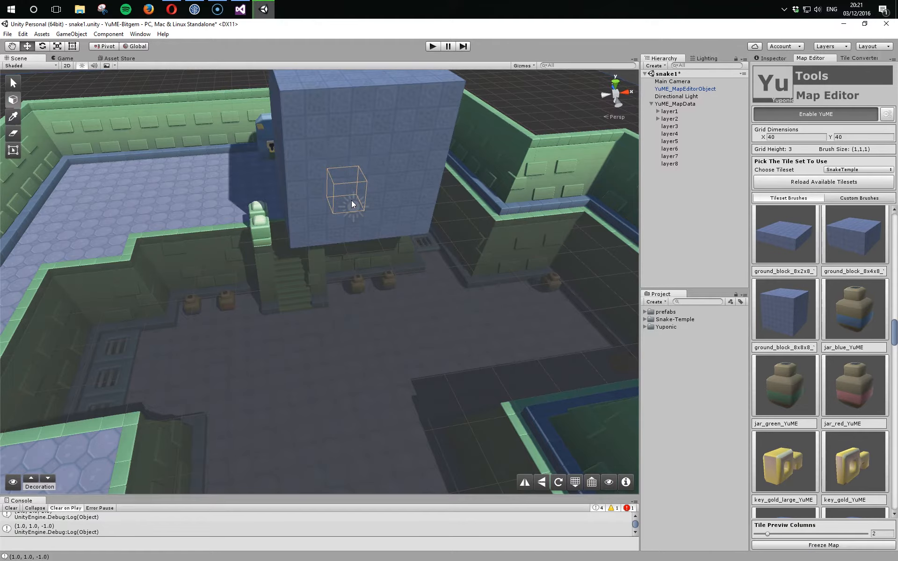
ctrl+scroll(352, 201, down, 3)
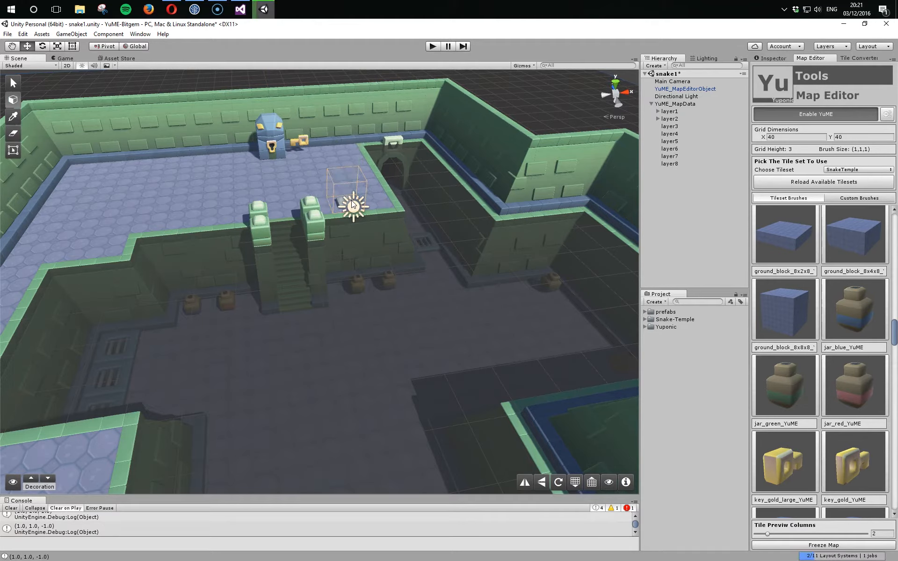
alt+drag(383, 283, 384, 312)
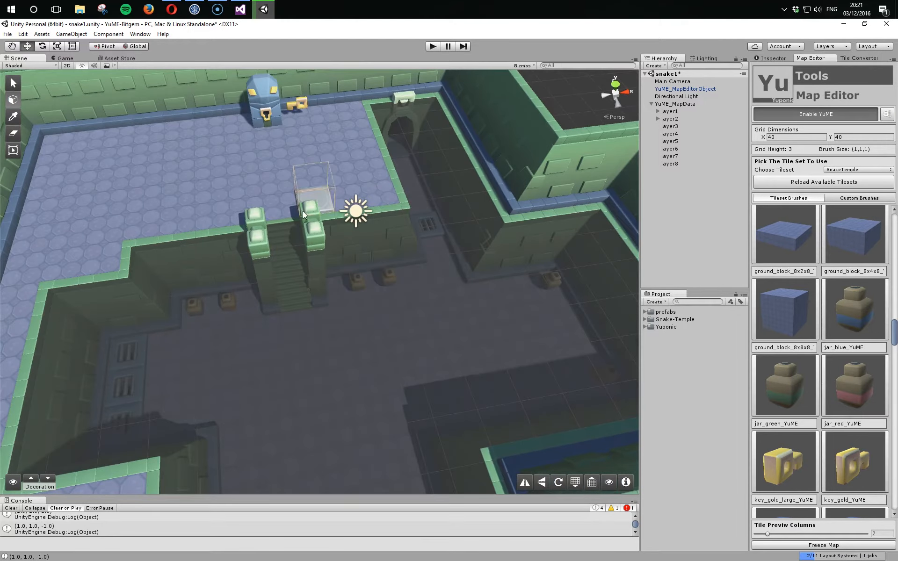
alt+drag(472, 310, 194, 254)
middle_drag(194, 254, 379, 283)
alt+drag(384, 285, 296, 204)
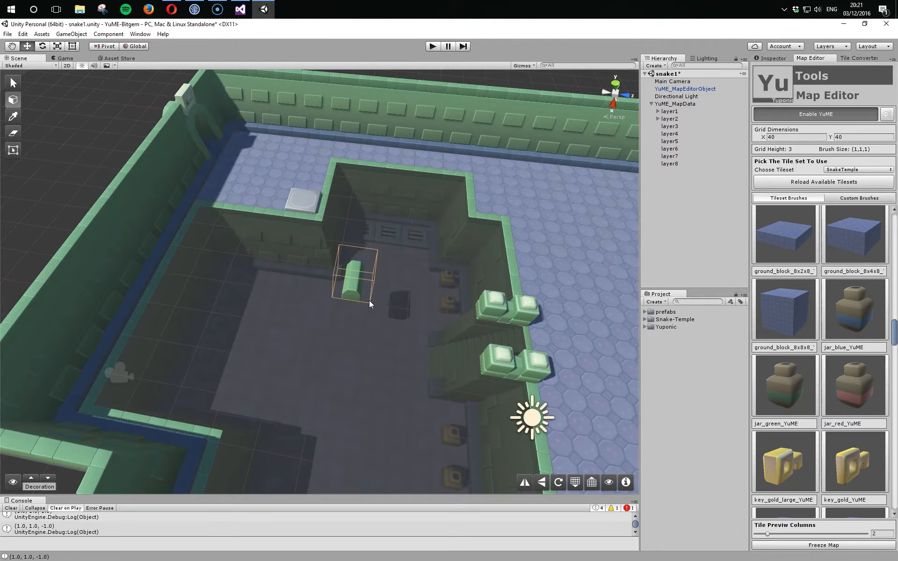
- Switch to the square stone pot tile and place one in the upper walkway's corner beside the doorway at grid height 3
alt+scroll(369, 300, down, 5)
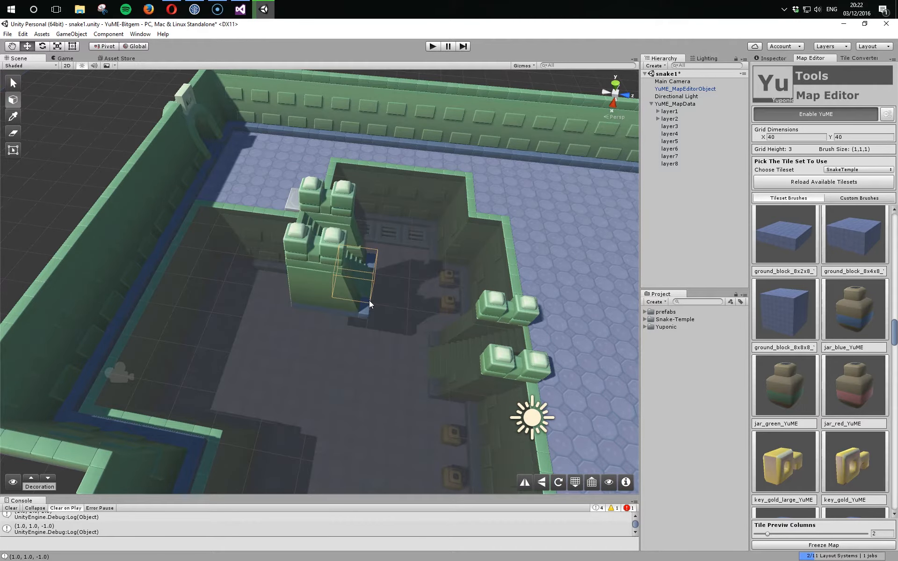
key(bracketright)
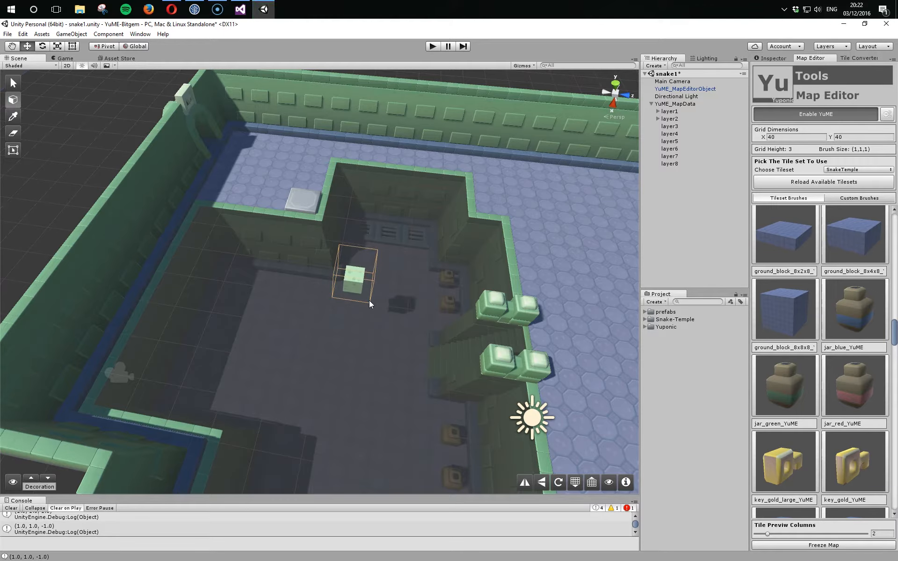
alt+drag(214, 178, 490, 212)
middle_drag(490, 212, 453, 330)
mouse_move(358, 222)
alt+mouse_down()
mouse_move(417, 203)
mouse_move(418, 180)
alt+mouse_up()
alt+drag(487, 356, 487, 330)
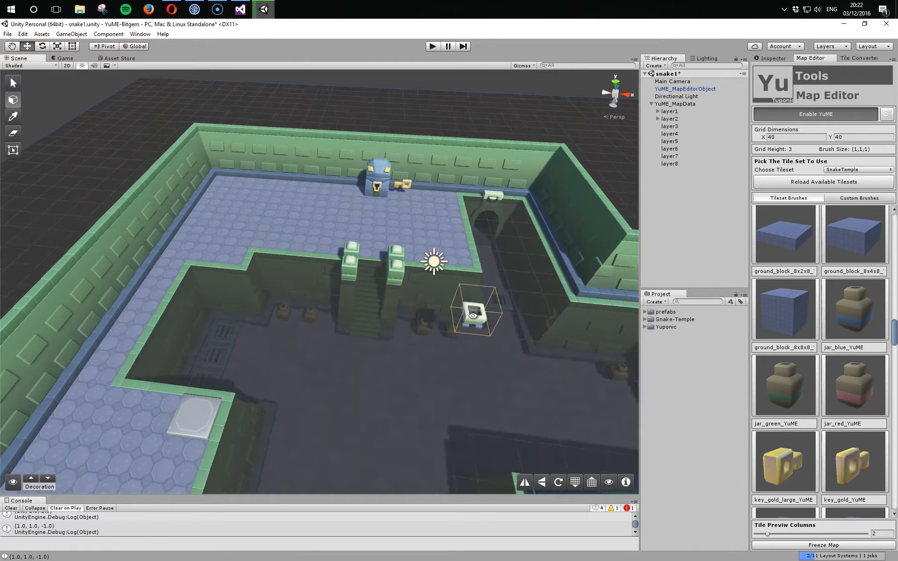
shift+scroll(487, 330, down, 2)
shift+scroll(487, 330, up, 1)
key(minus)
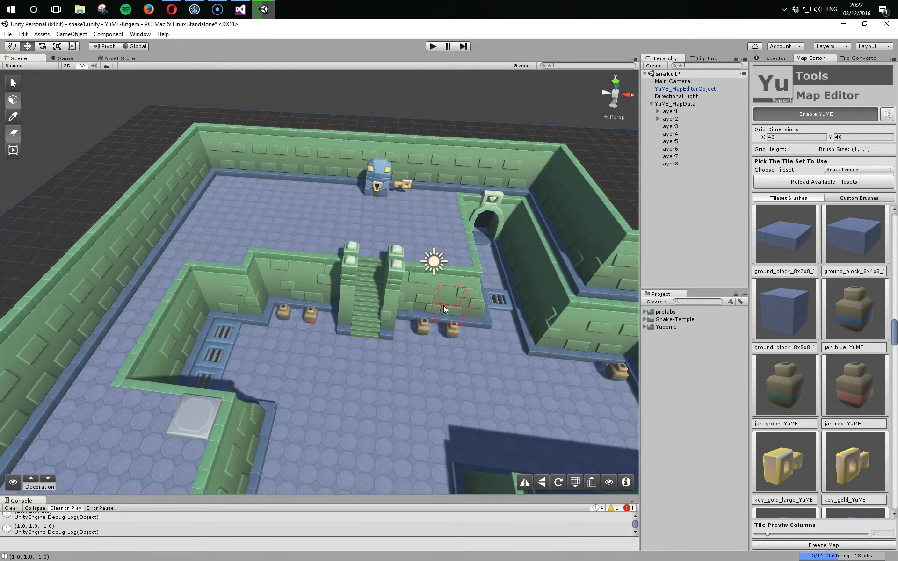
key(equal)
key(equal)
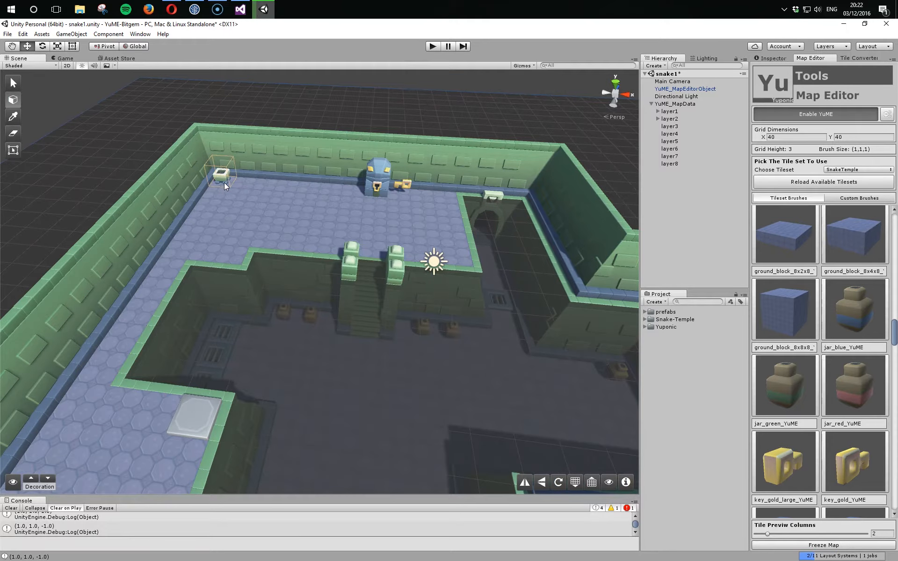
mouse_move(448, 199)
alt+mouse_down()
mouse_move(280, 210)
mouse_move(111, 245)
mouse_move(141, 205)
mouse_move(233, 179)
alt+mouse_up()
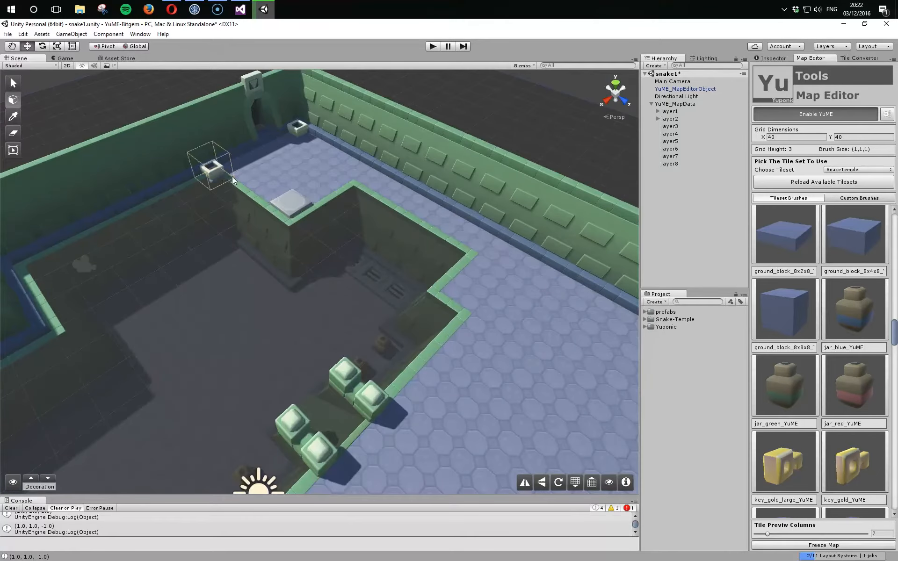
- Place two square stone pots at grid height 1 against the lower room's shaded outer wall
alt+drag(187, 257, 428, 256)
scroll(407, 262, down, 3)
middle_drag(388, 281, 388, 241)
alt+drag(321, 330, 597, 336)
alt+drag(379, 299, 506, 296)
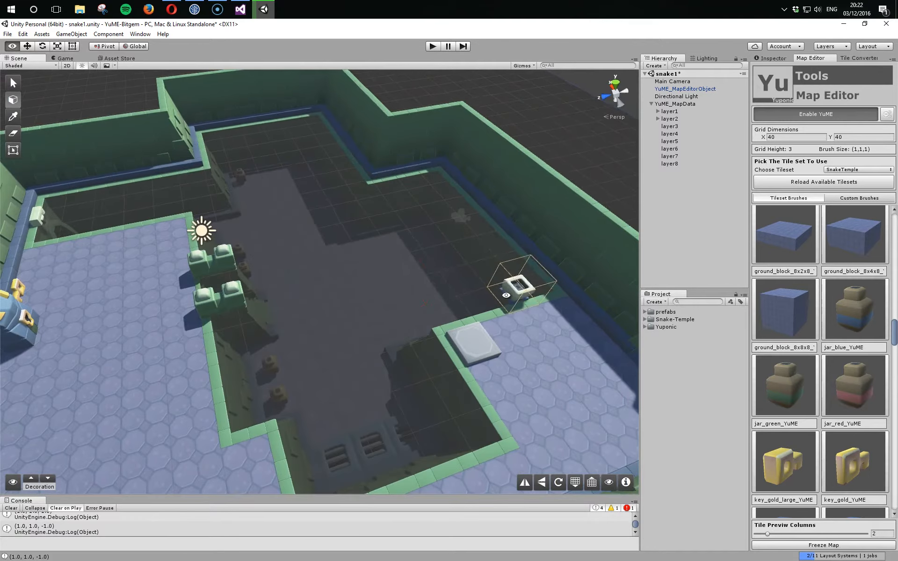
shift+scroll(408, 281, down, 2)
shift+scroll(408, 281, up, 1)
shift+scroll(407, 282, up, 1)
shift+scroll(406, 282, down, 1)
shift+scroll(407, 282, down, 1)
alt+drag(415, 234, 538, 303)
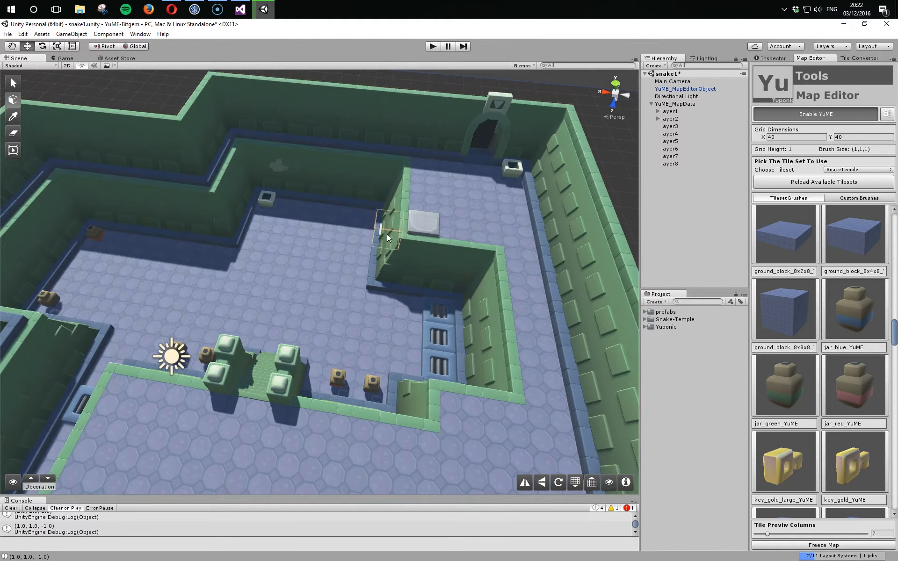
mouse_move(362, 215)
alt+mouse_down()
mouse_move(281, 267)
mouse_move(299, 253)
mouse_move(364, 307)
alt+mouse_up()
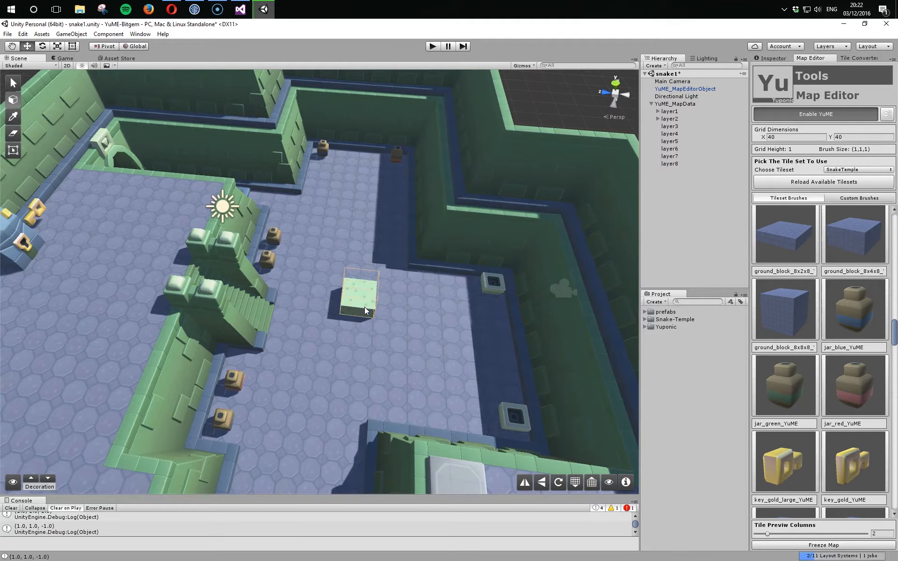
- Cycle the brush through the Snake Temple tiles to the single-cell patterned blue ground block
ctrl+scroll(364, 307, down, 6)
ctrl+scroll(364, 306, down, 4)
ctrl+scroll(364, 307, down, 4)
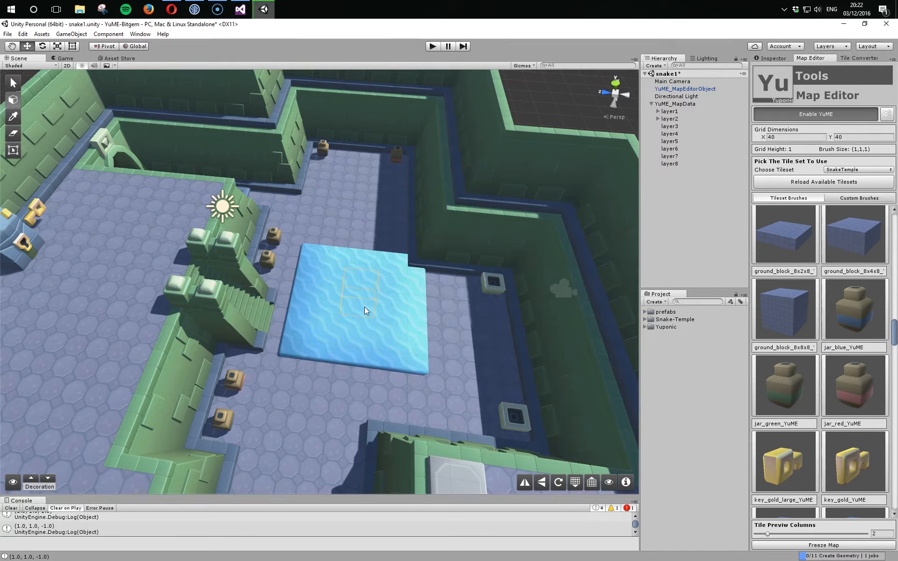
ctrl+scroll(364, 307, down, 1)
ctrl+scroll(364, 307, up, 1)
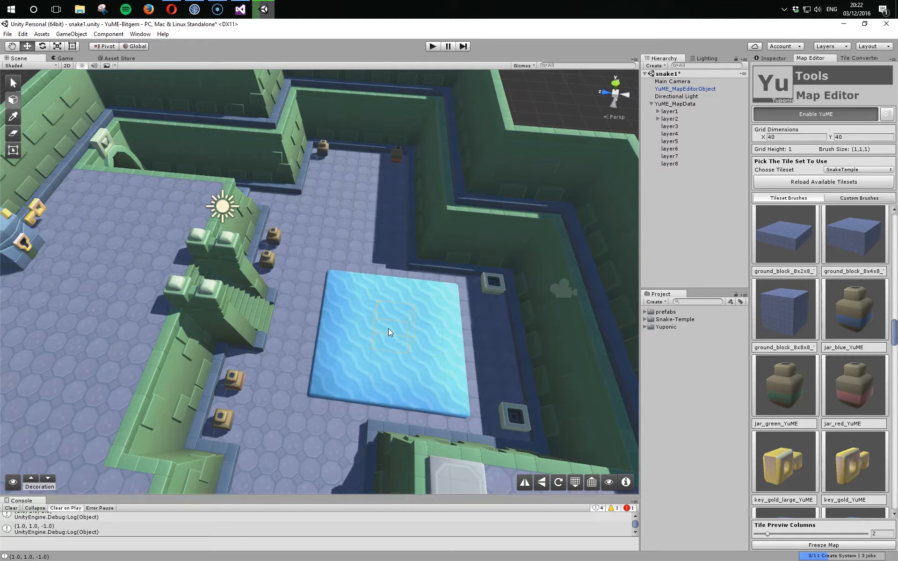
ctrl+scroll(389, 332, down, 1)
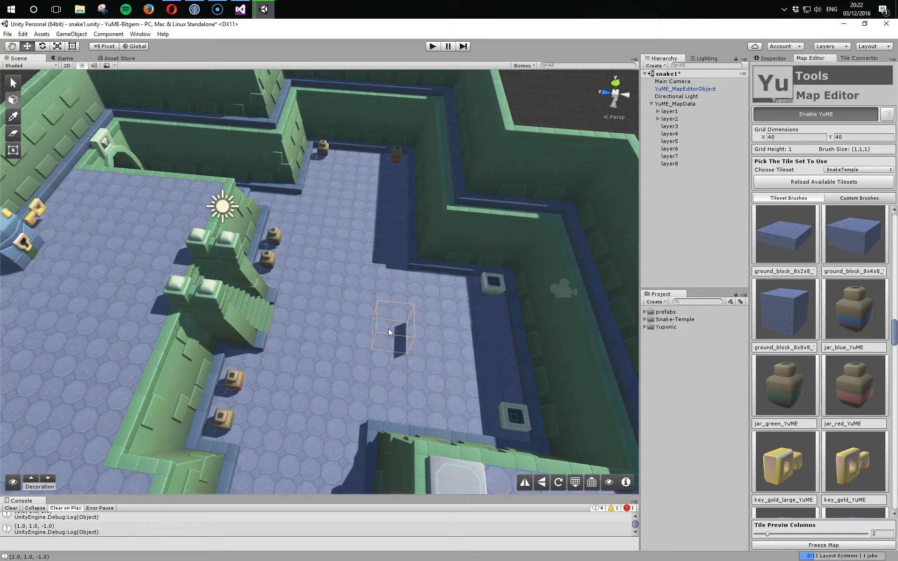
ctrl+scroll(388, 329, down, 4)
ctrl+scroll(389, 328, down, 3)
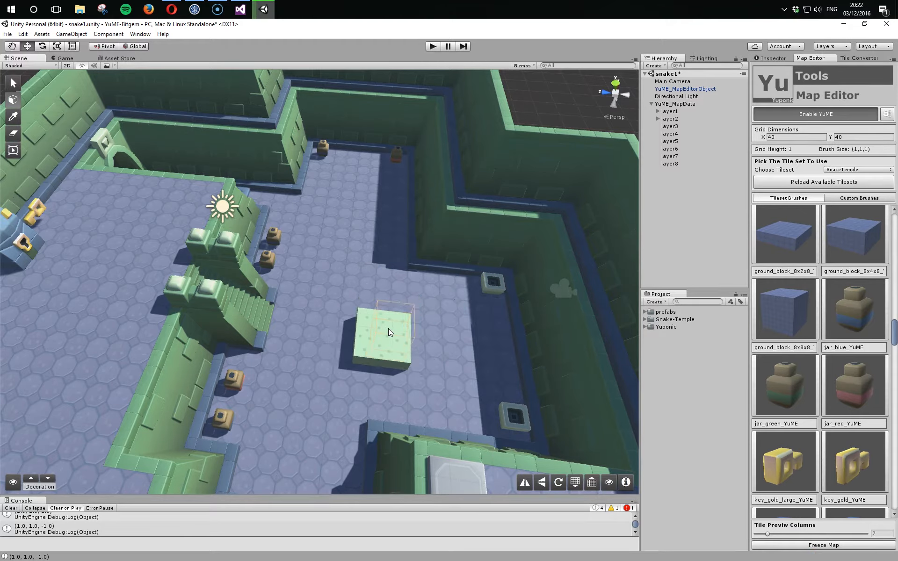
ctrl+scroll(388, 328, down, 3)
ctrl+scroll(388, 328, down, 2)
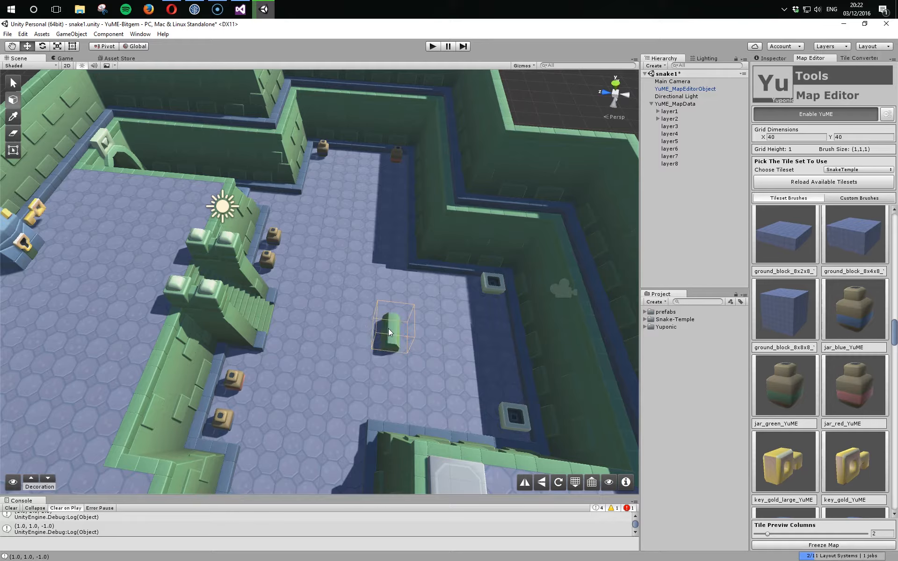
ctrl+scroll(388, 328, down, 3)
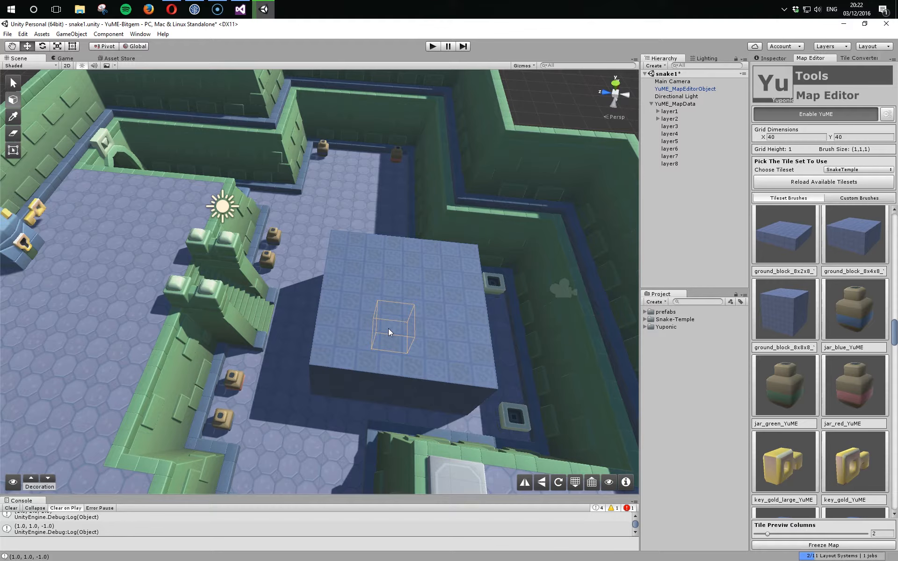
ctrl+scroll(388, 328, down, 3)
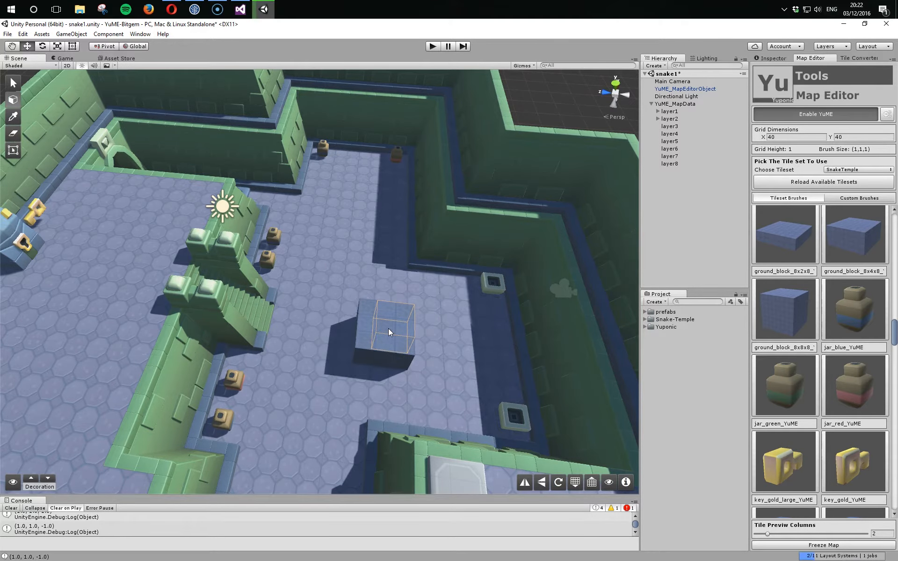
ctrl+scroll(388, 328, down, 2)
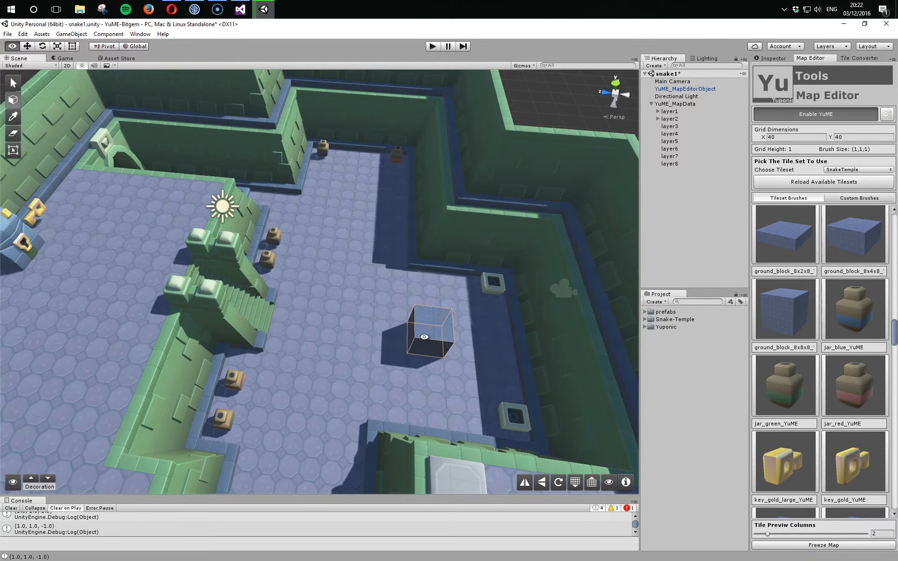
- On the base walls layer at grid height 0, paint patterned ground blocks on the lower floor along the shaded outer wall
alt+drag(424, 336, 374, 335)
shift+scroll(374, 335, down, 1)
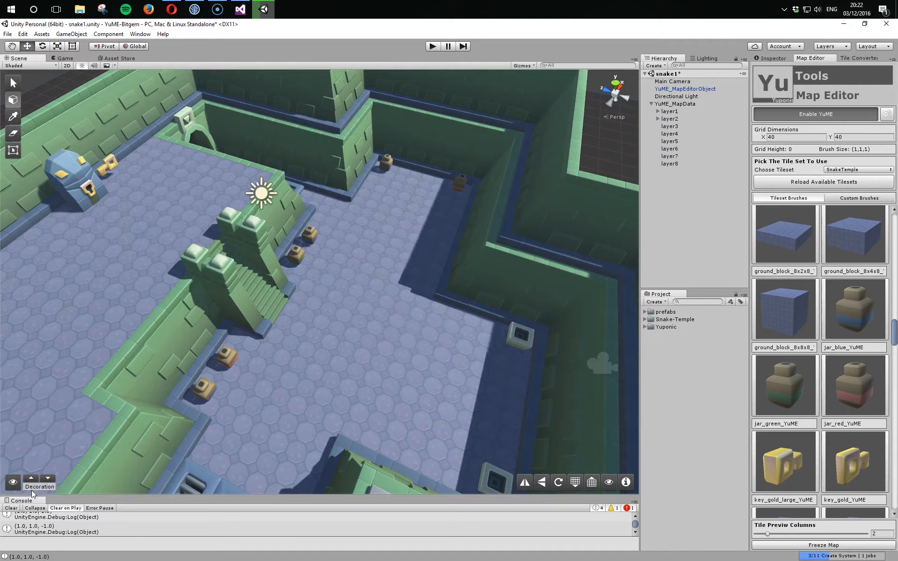
click(47, 479)
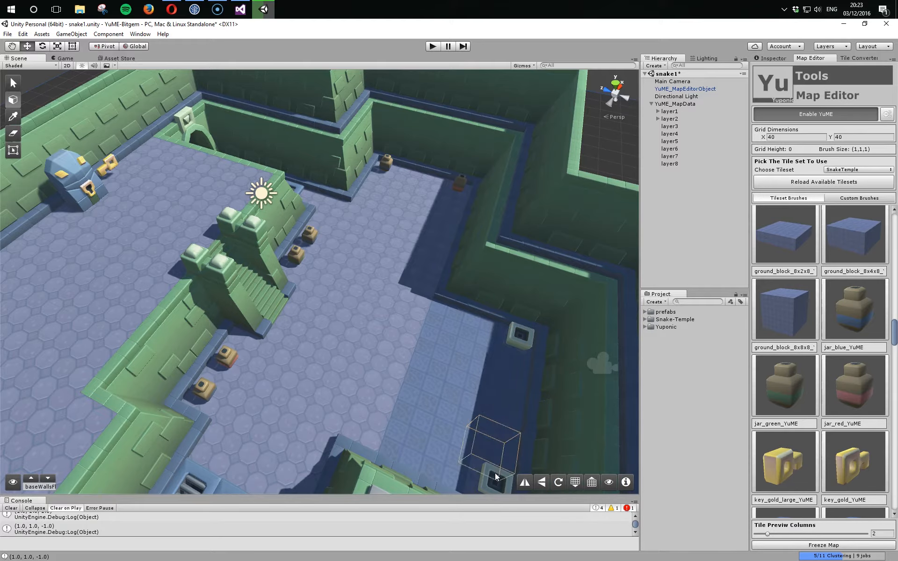
- Paint patterned ground blocks at grid height 0 along the narrow passage between the arched doorway and the lower room
middle_drag(325, 298, 332, 299)
alt+drag(332, 300, 190, 357)
middle_drag(307, 351, 131, 257)
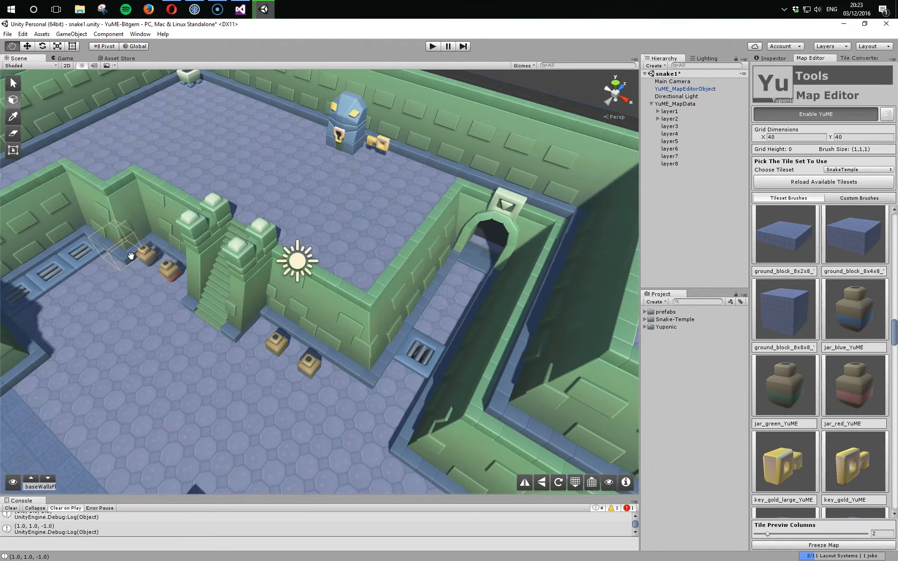
drag(467, 288, 440, 329)
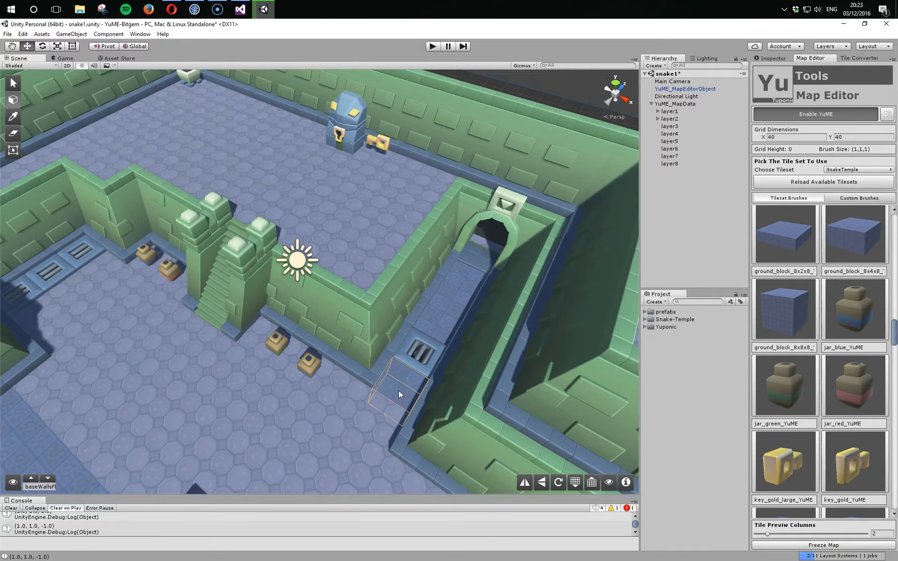
- Paint patterned ground blocks at grid height 0 beside the three floor grates, under the jars and at the foot of the stairs
alt+drag(272, 372, 142, 364)
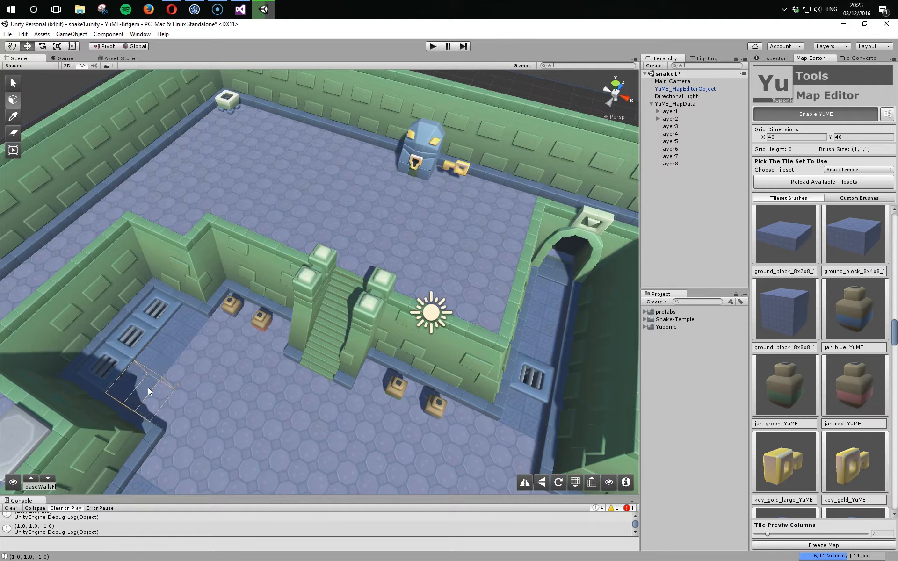
key(alt)
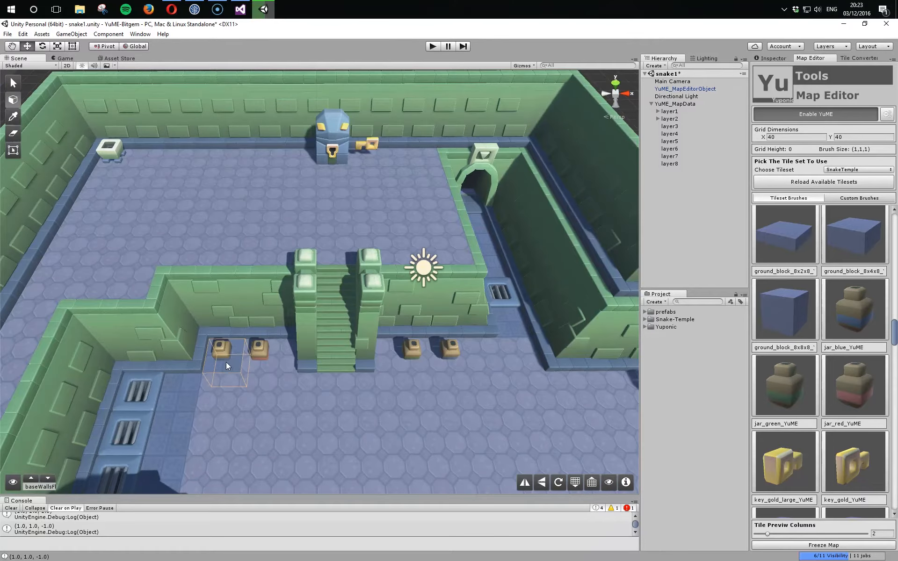
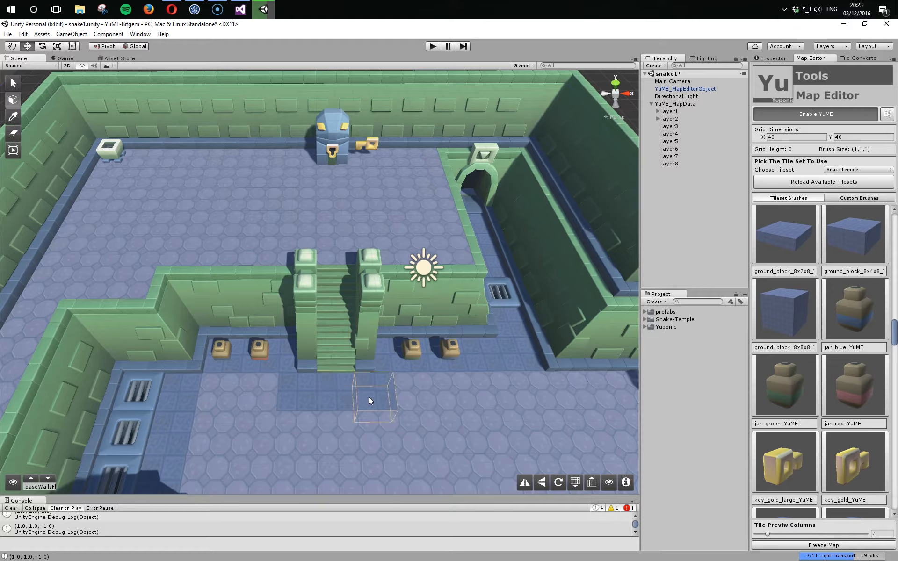
- At grid height 2, paint patterned ground blocks along the upper floor's inner edge from the stairs around to the walkway
alt+drag(405, 394, 232, 377)
scroll(233, 377, down, 4)
middle_drag(248, 341, 241, 330)
alt+drag(241, 329, 270, 315)
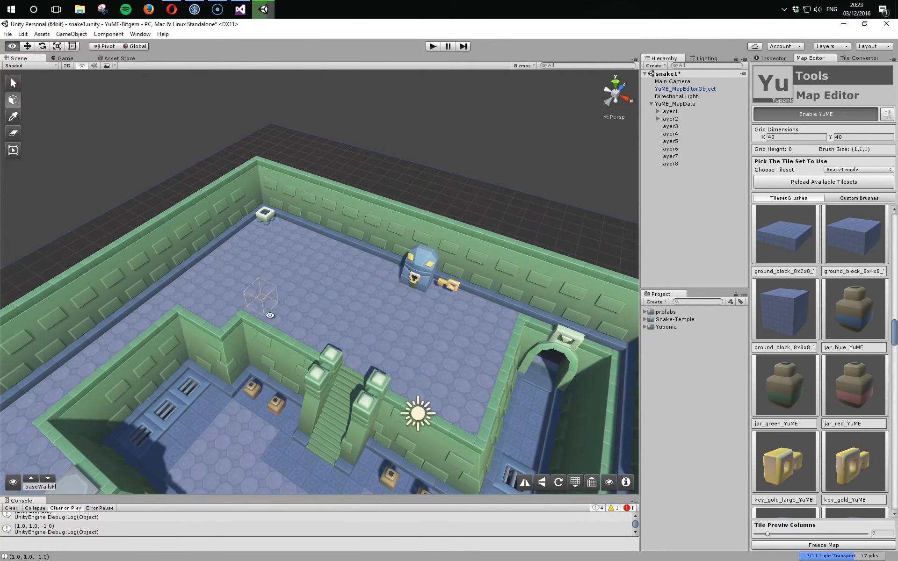
shift+scroll(271, 315, up, 2)
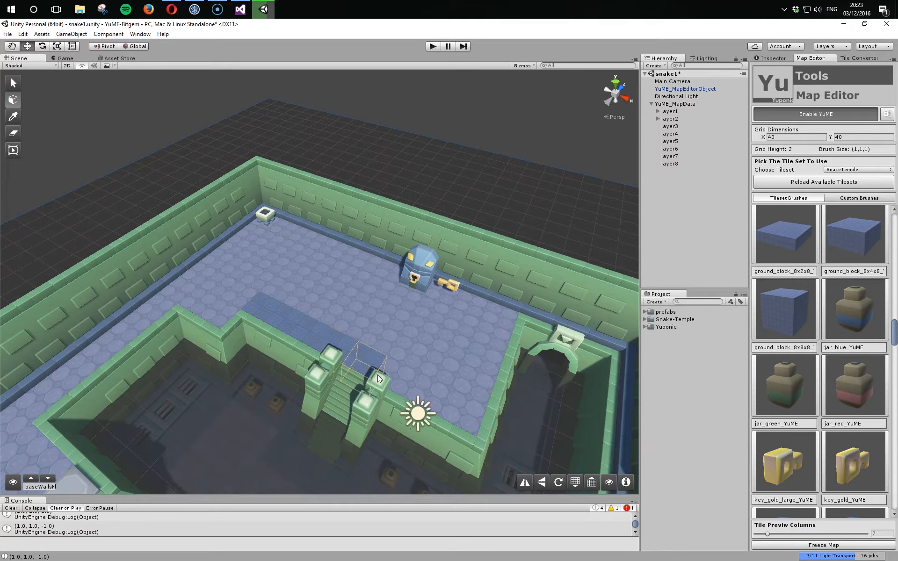
mouse_move(453, 410)
mouse_down()
mouse_move(495, 335)
mouse_move(481, 402)
mouse_up()
mouse_move(269, 350)
mouse_down()
mouse_move(232, 314)
mouse_move(215, 322)
mouse_move(223, 326)
mouse_move(164, 316)
mouse_move(167, 307)
mouse_move(175, 308)
mouse_move(145, 323)
mouse_move(112, 363)
mouse_up()
alt+middle_drag(108, 362, 252, 324)
mouse_move(234, 328)
mouse_down()
mouse_move(175, 356)
mouse_move(208, 352)
mouse_move(187, 374)
mouse_up()
alt+drag(276, 365, 160, 385)
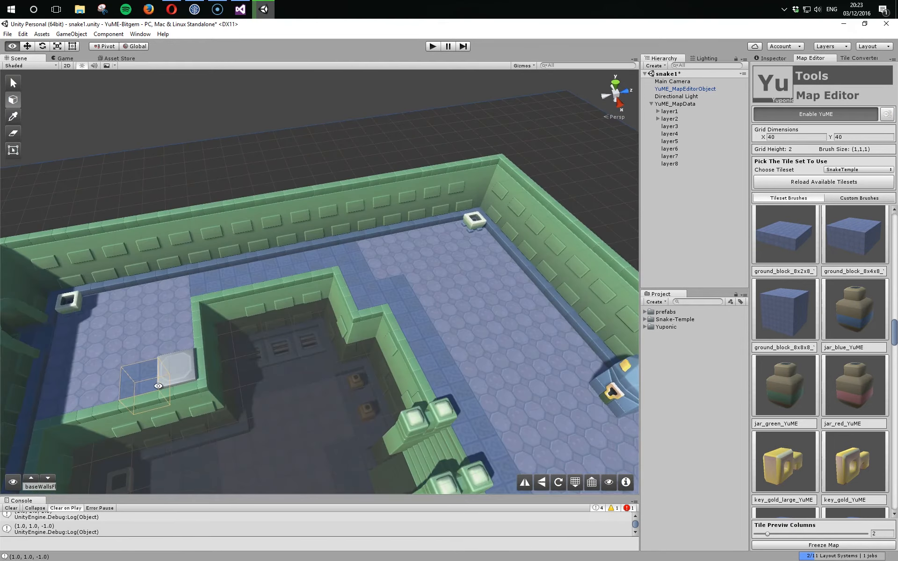
- Extend the patterned floor at grid height 2 along the upper walkway and in front of the blue snake door blocker
alt+middle_drag(217, 361, 285, 375)
mouse_move(240, 319)
mouse_down()
mouse_move(241, 359)
mouse_move(216, 393)
mouse_move(169, 408)
mouse_move(80, 357)
mouse_move(145, 331)
mouse_up()
alt+middle_drag(144, 331, 91, 211)
alt+drag(136, 281, 397, 289)
middle_drag(457, 231, 420, 254)
mouse_move(450, 246)
mouse_down()
mouse_move(447, 268)
mouse_move(498, 272)
mouse_move(277, 236)
mouse_up()
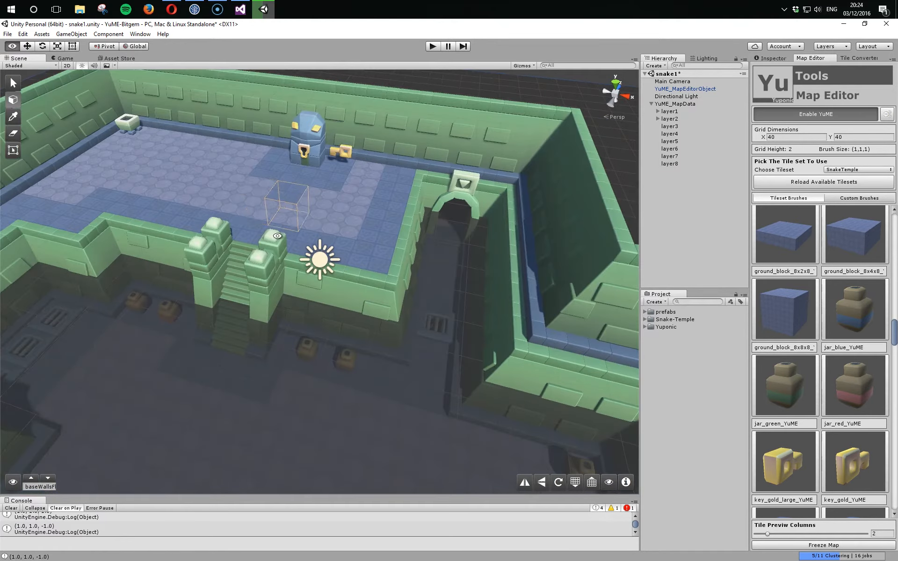
- Raise the grid height to 3 and make Decoration the active layer
scroll(278, 236, down, 3)
middle_drag(229, 241, 286, 253)
alt+drag(248, 224, 276, 240)
scroll(276, 240, up, 3)
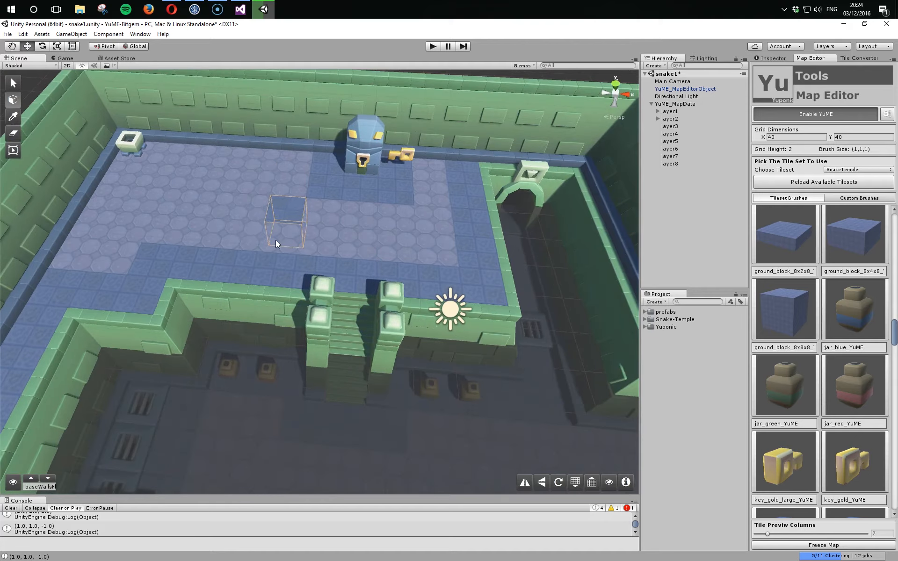
ctrl+scroll(261, 226, down, 2)
shift+scroll(260, 227, up, 1)
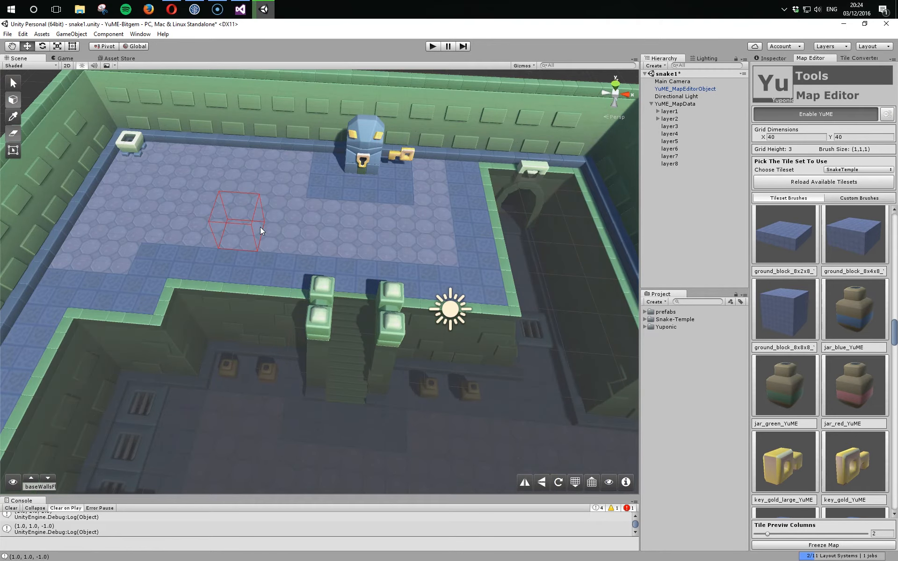
click(31, 478)
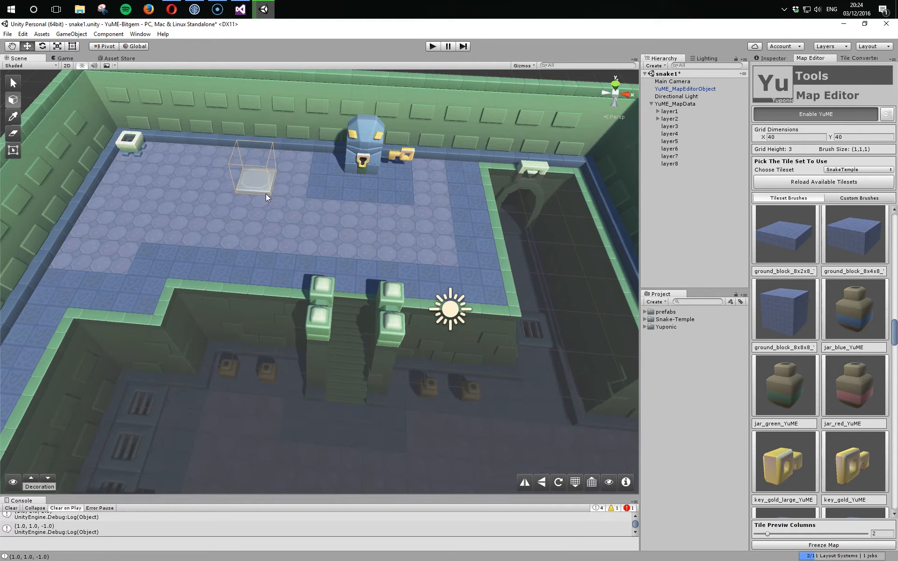
- Switch to the lower wall pillar tile and rotate it to face into the upper room from the back wall
click(273, 204)
mouse_move(343, 234)
alt+mouse_down()
mouse_move(266, 200)
mouse_move(318, 198)
alt+mouse_up()
key(shift)
shift+click(291, 222)
click(319, 198)
shift+click(319, 209)
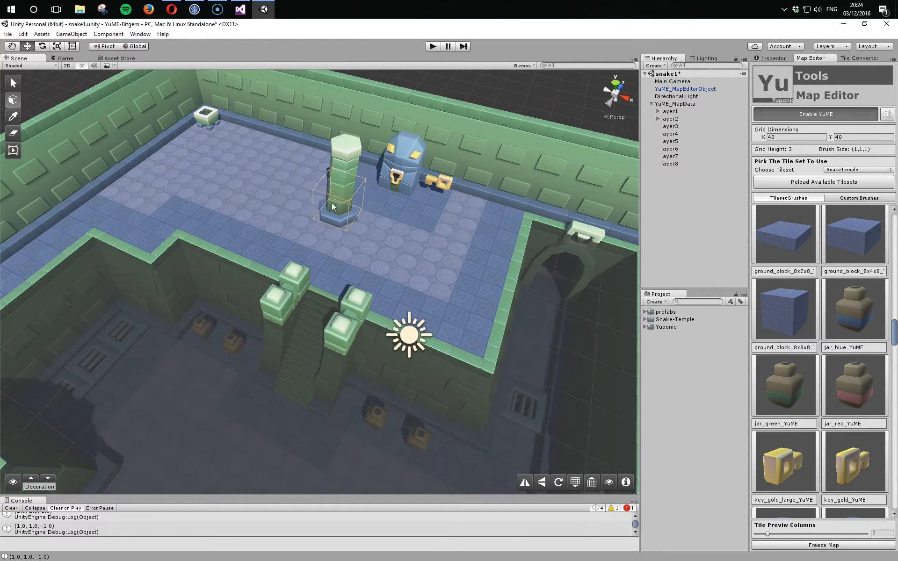
alt+drag(329, 162, 357, 161)
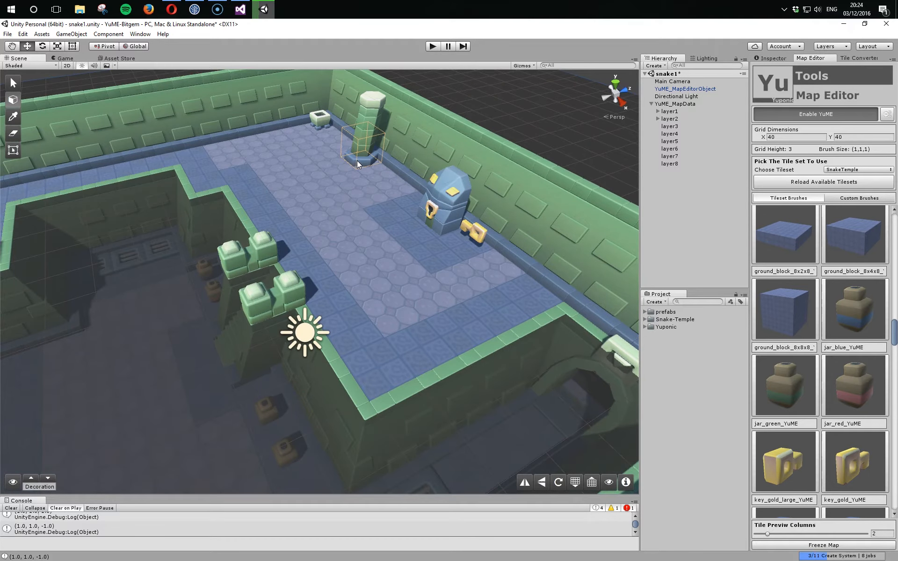
key(z)
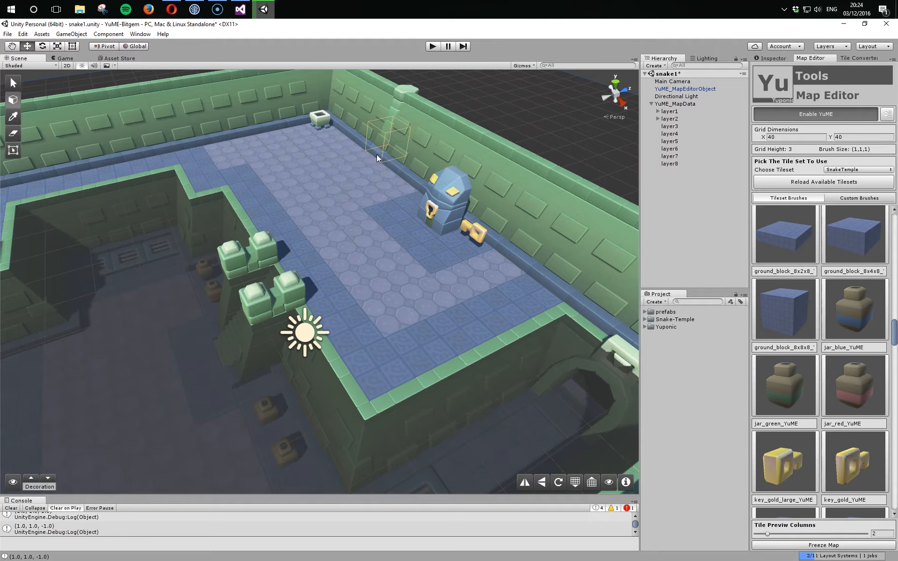
alt+drag(340, 174, 309, 175)
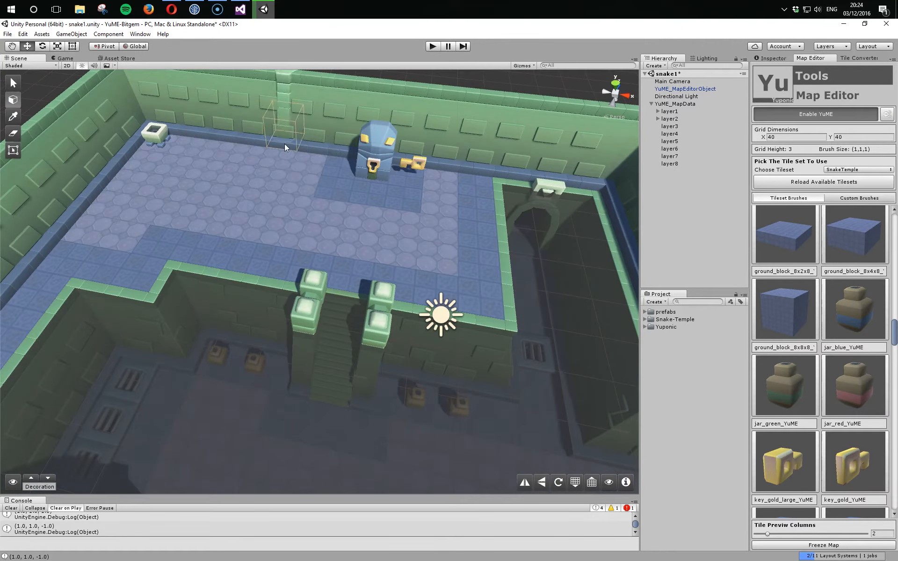
alt+drag(290, 171, 320, 226)
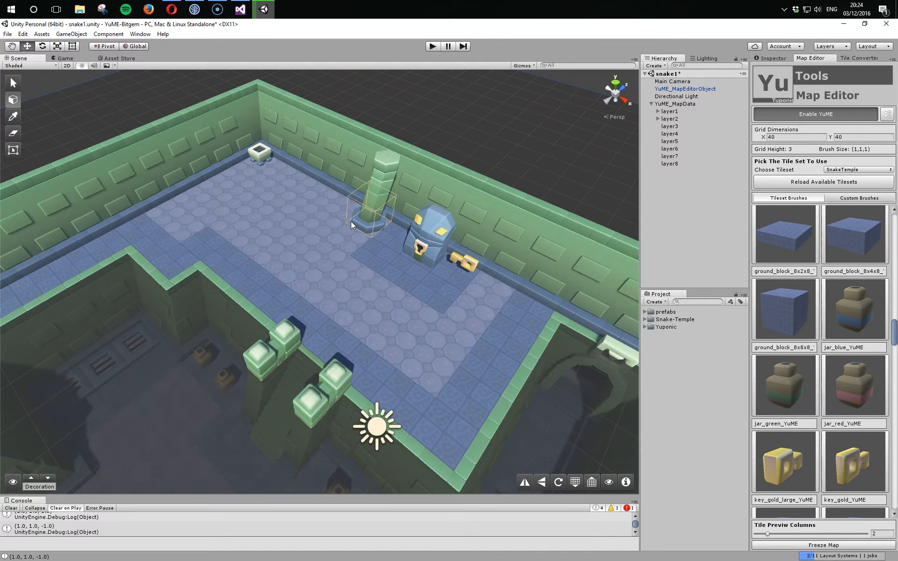
- Place three lower wall pillars along the upper room's back wall, two on one side of the snake door blocker and one beyond the key
click(358, 216)
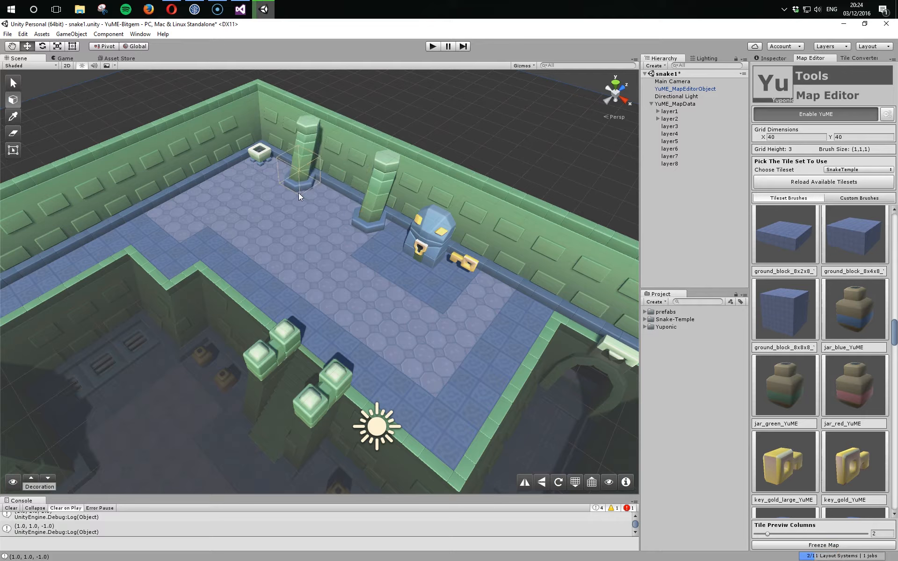
click(290, 182)
click(498, 290)
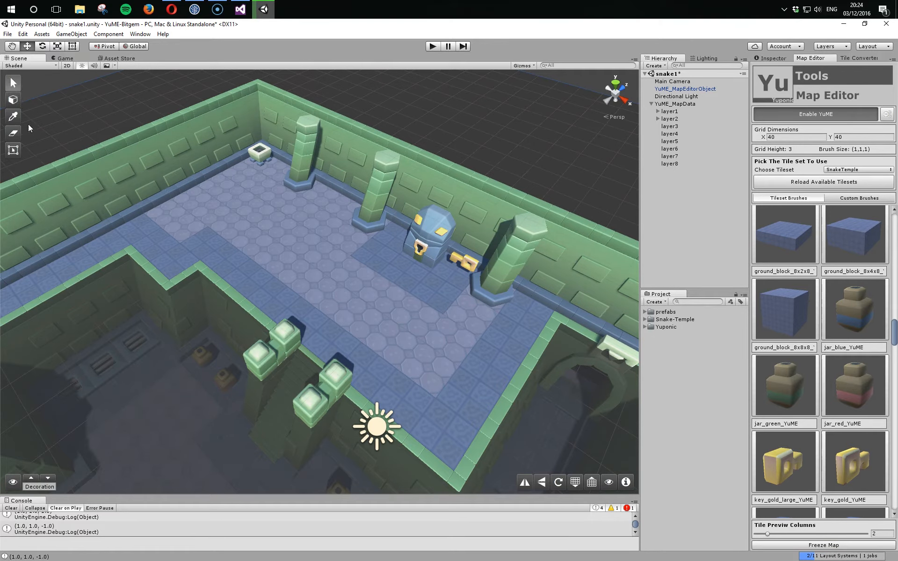
- Select the mesh object inside the pillar nearest the corner pot and show its transform properties
click(18, 80)
click(302, 184)
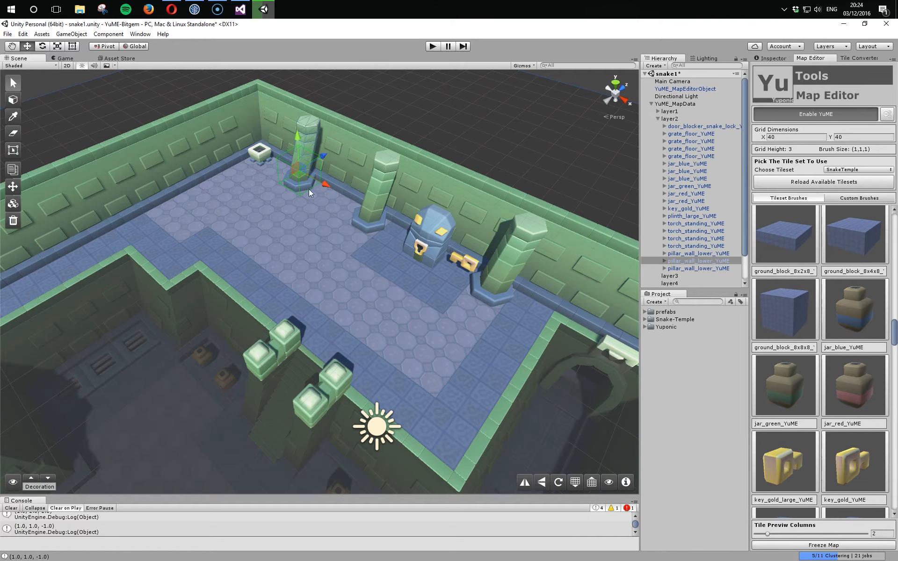
click(780, 60)
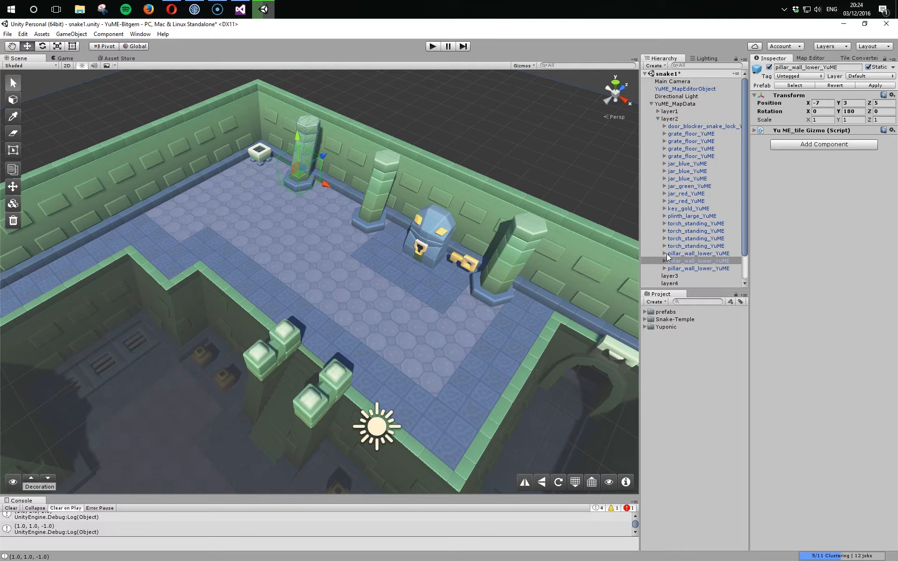
click(663, 262)
click(695, 269)
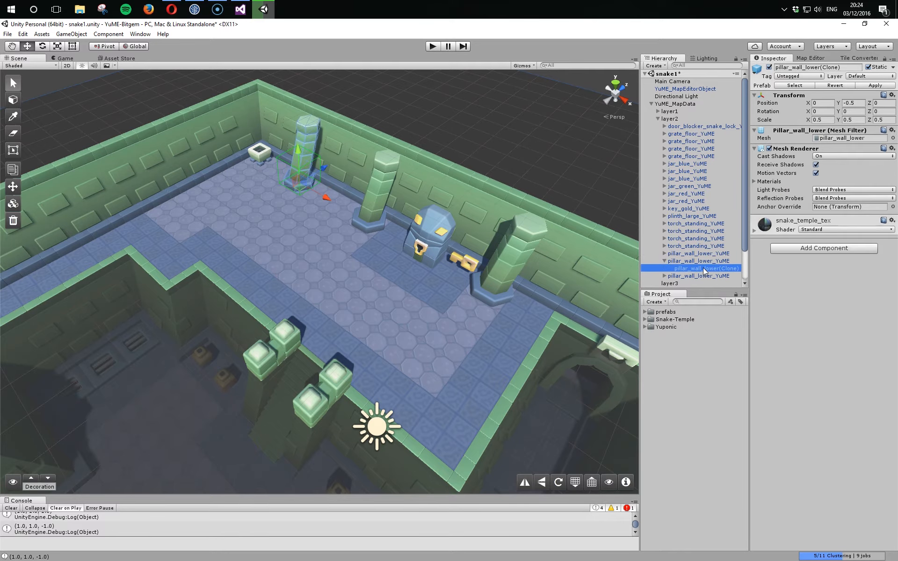
- Set the pillar mesh's Z position to -0.5 and apply the offset to the pillar prefab
click(884, 104)
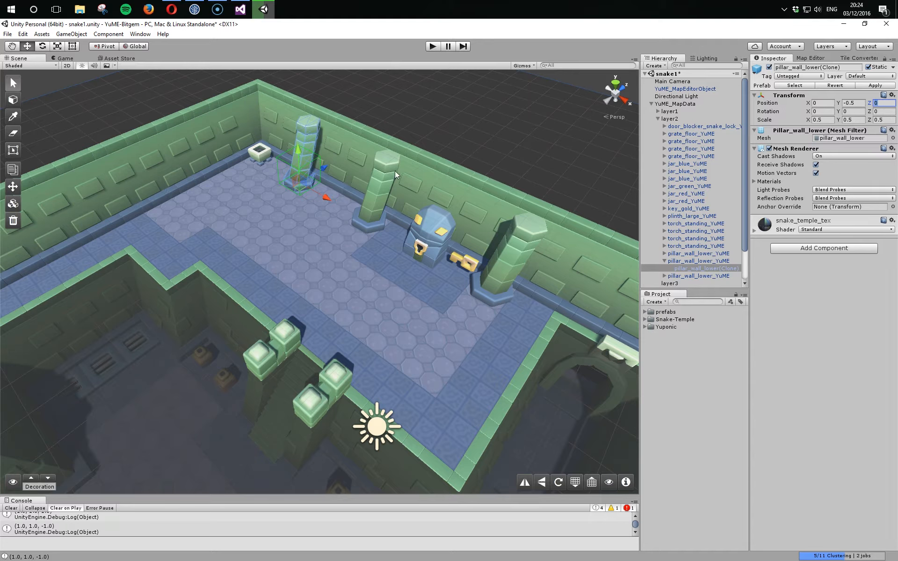
drag(326, 170, 337, 164)
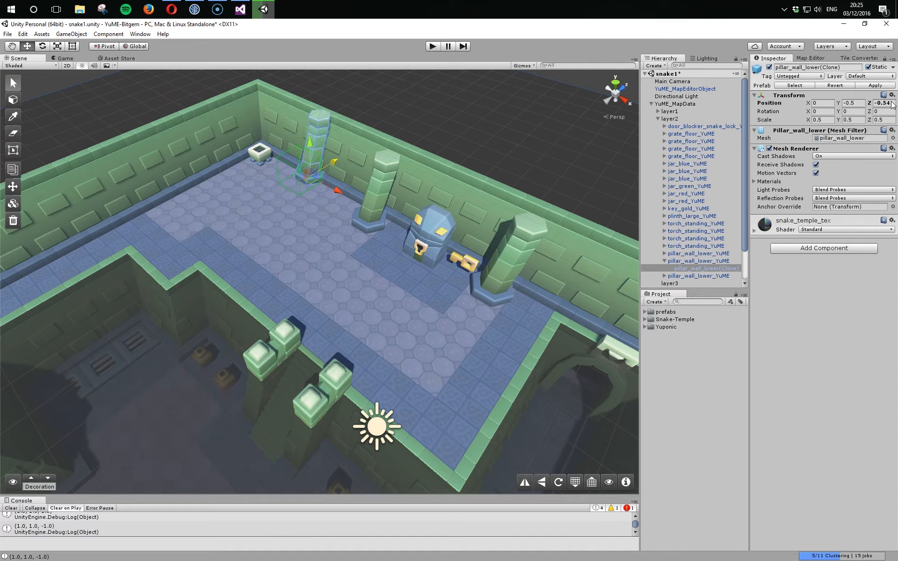
key(BackSpace)
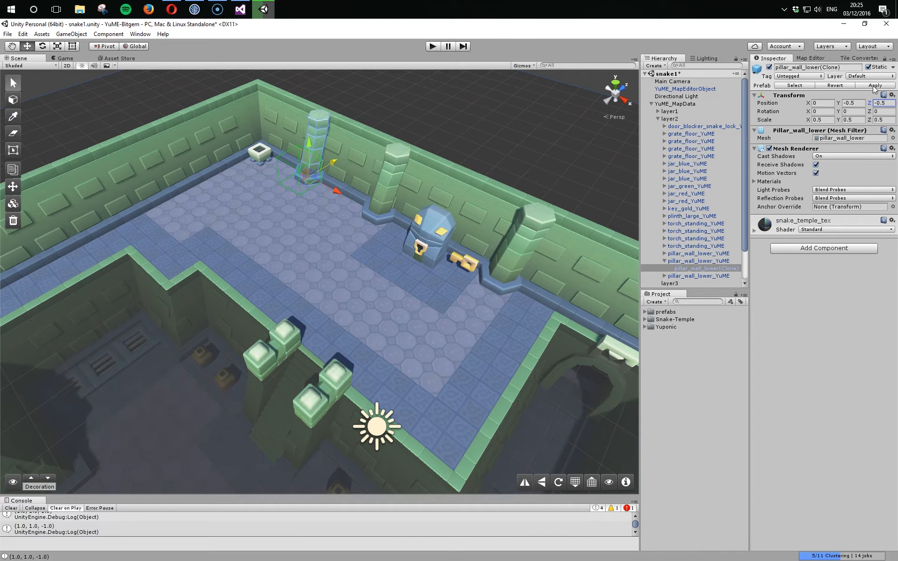
- Place a lower wall pillar on each of the lower room's two facing side walls near the standing torches
alt+drag(465, 297, 564, 300)
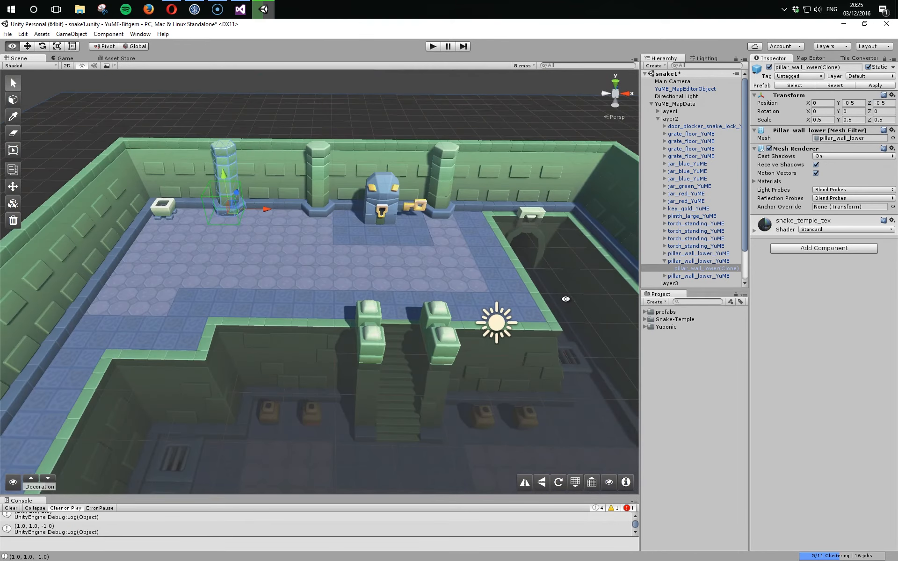
alt+drag(327, 283, 346, 278)
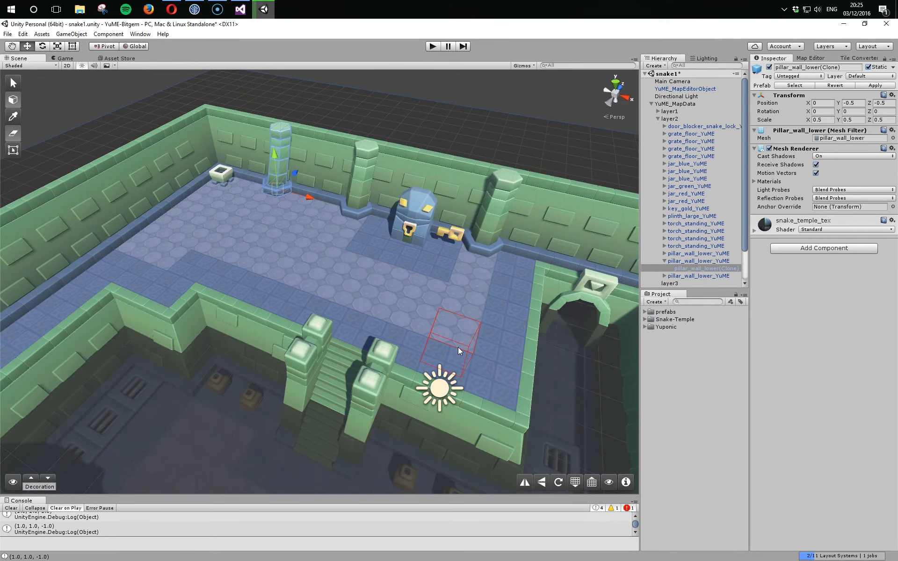
alt+drag(341, 351, 526, 370)
click(575, 364)
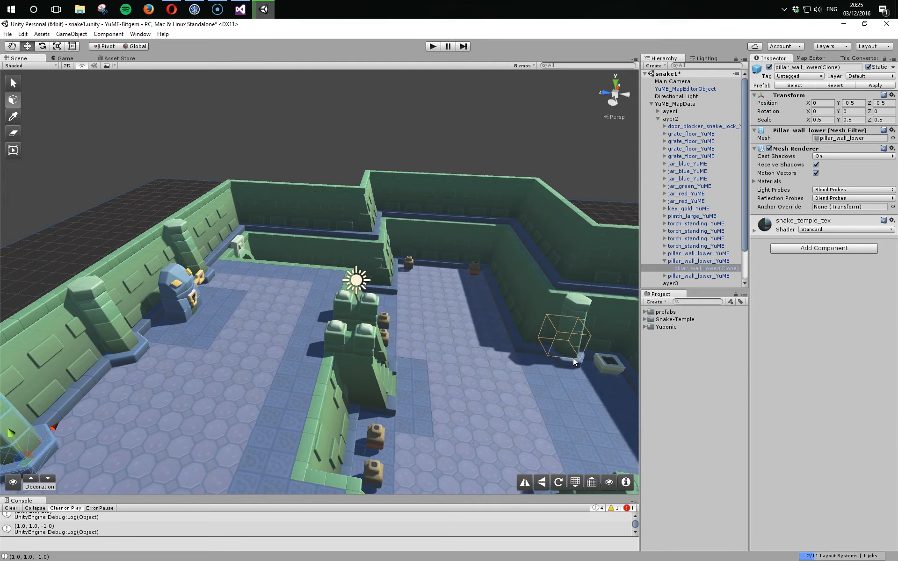
alt+drag(527, 376, 340, 262)
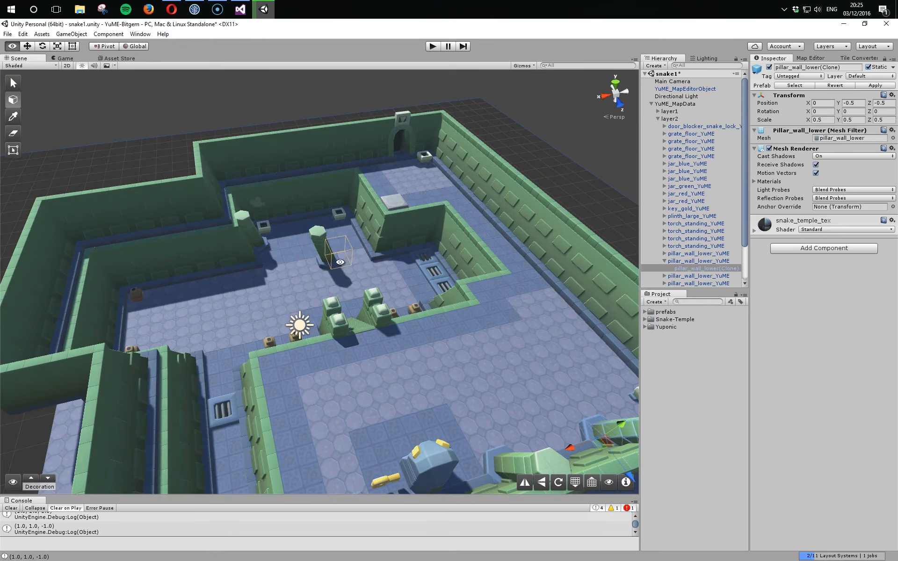
click(355, 232)
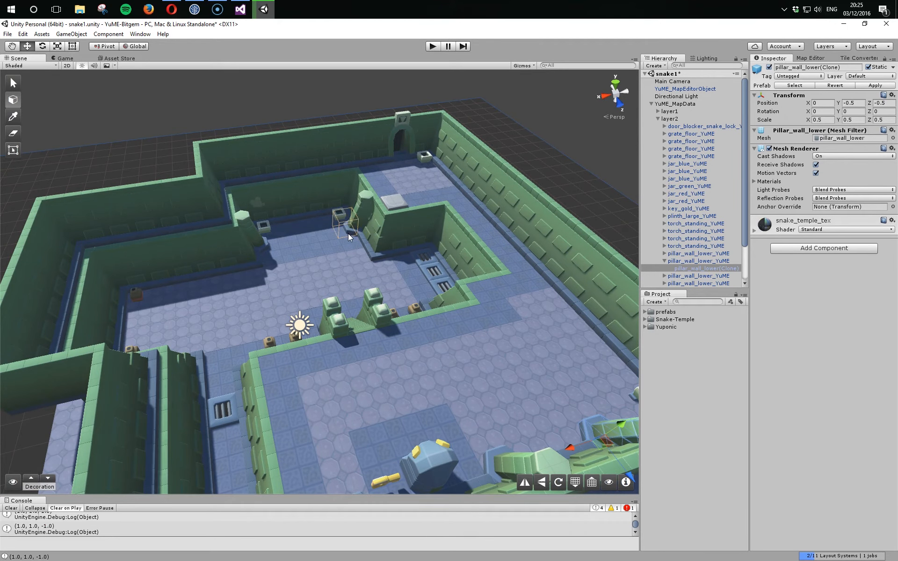
- Rotate the lower wall pillar tile and place two pillars along the lower room's back wall near the standing torches
mouse_move(348, 234)
alt+mouse_down()
mouse_move(340, 289)
mouse_move(349, 281)
alt+mouse_up()
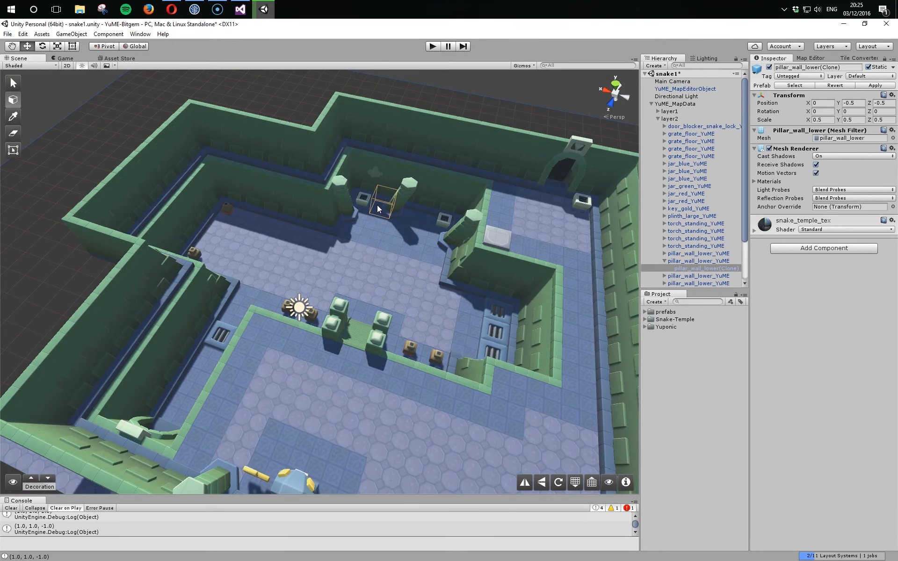
key(z)
click(385, 211)
- Cycle the active brush back and forth through the neighbouring tiles over the lower room's floor to preview the small plinths and wall blocks
alt+drag(438, 253, 294, 240)
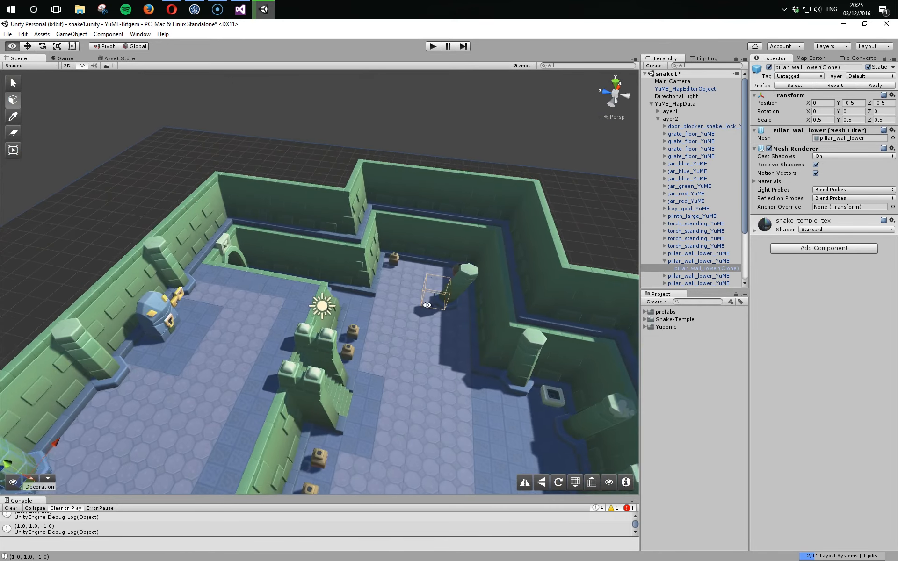
scroll(425, 305, up, 6)
mouse_move(421, 328)
alt+mouse_down()
mouse_move(339, 248)
mouse_move(211, 311)
alt+mouse_up()
mouse_move(387, 318)
alt+mouse_down()
mouse_move(328, 323)
mouse_move(265, 290)
alt+mouse_up()
scroll(292, 270, down, 3)
middle_drag(292, 269, 313, 309)
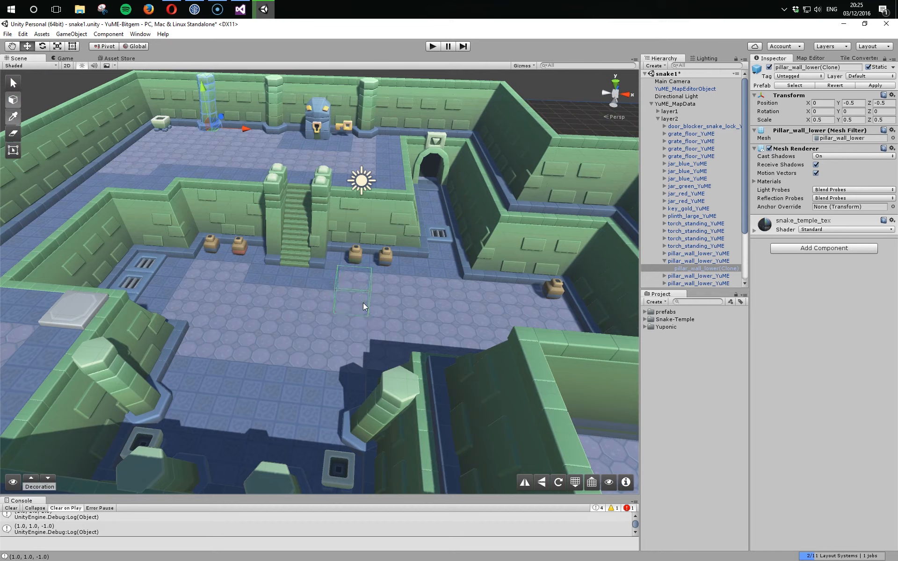
key(bracketright)
key(bracketright)
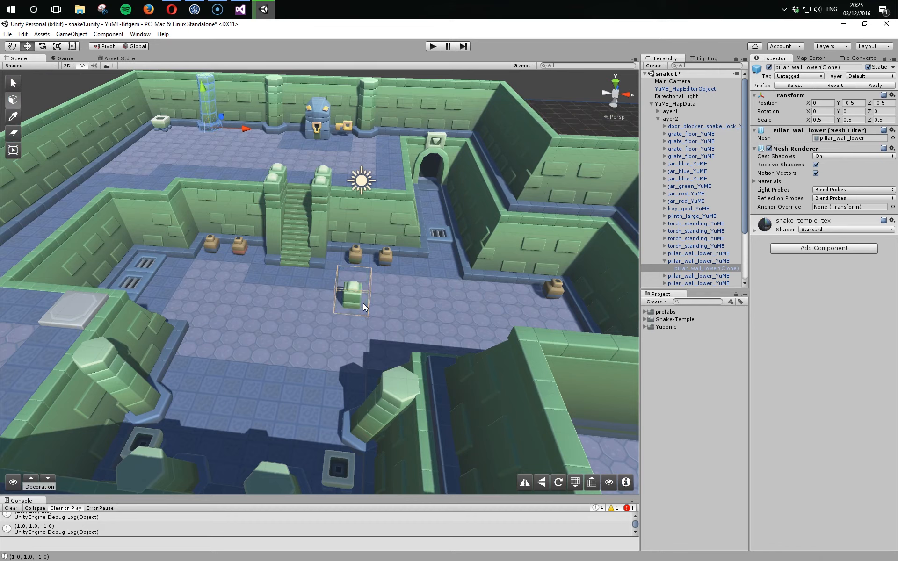
key(bracketright)
key(bracketright)
key(bracketright)
key(bracketleft)
key(bracketleft)
key(bracketleft)
key(bracketright)
key(bracketleft)
key(bracketleft)
key(bracketright)
key(bracketright)
key(bracketright)
key(bracketright)
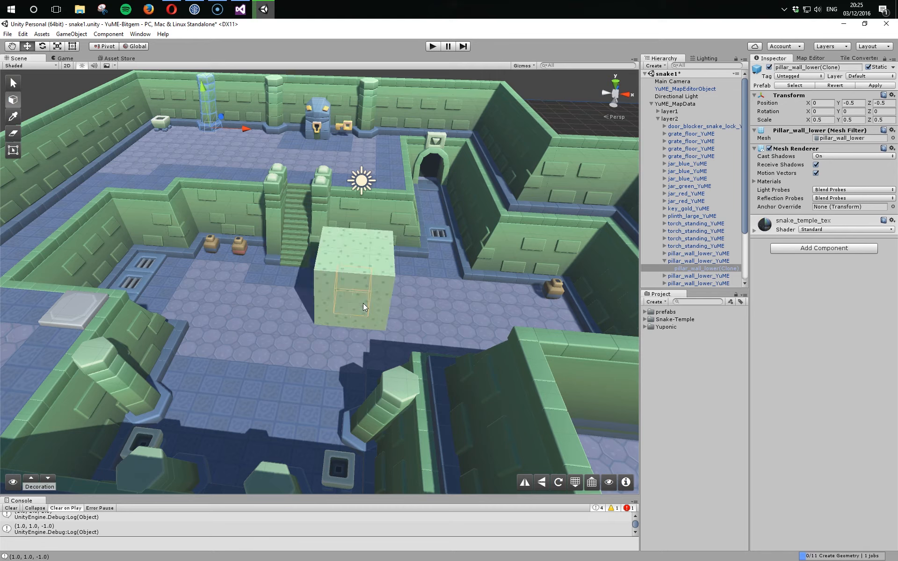
key(bracketleft)
key(bracketleft)
key(bracketleft)
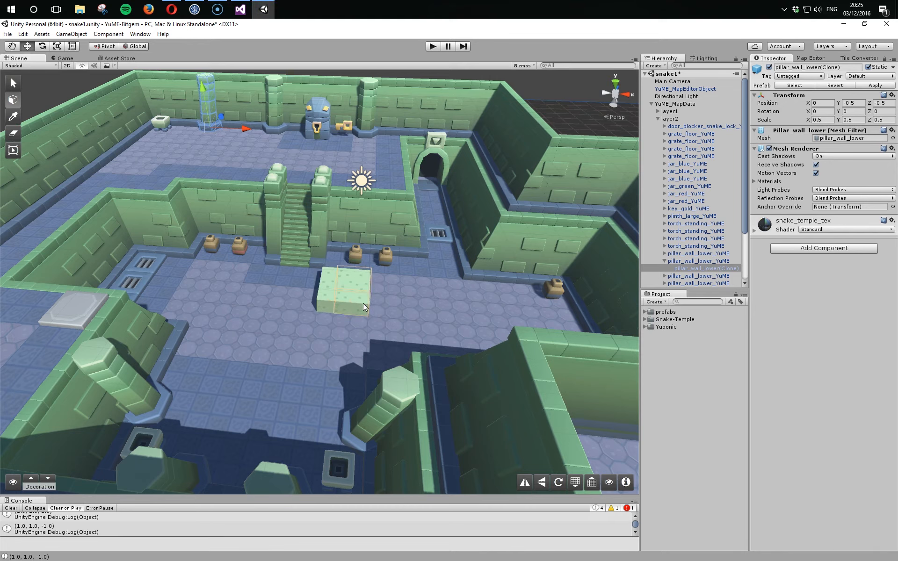
- Look through the SnakeTemple tileset brushes from the jars and keys down to the wall and water blocks
click(811, 58)
scroll(852, 309, down, 5)
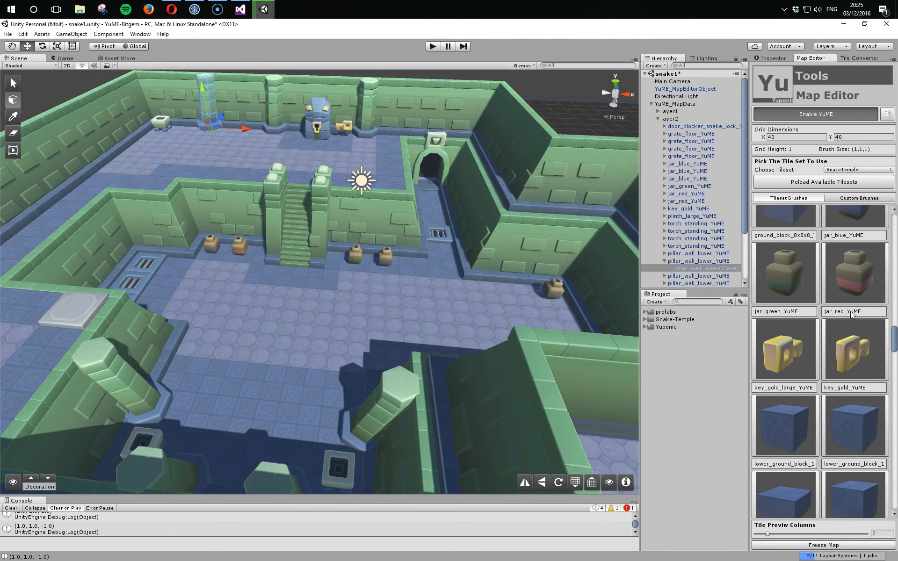
scroll(851, 315, down, 10)
scroll(850, 314, down, 4)
scroll(852, 315, down, 1)
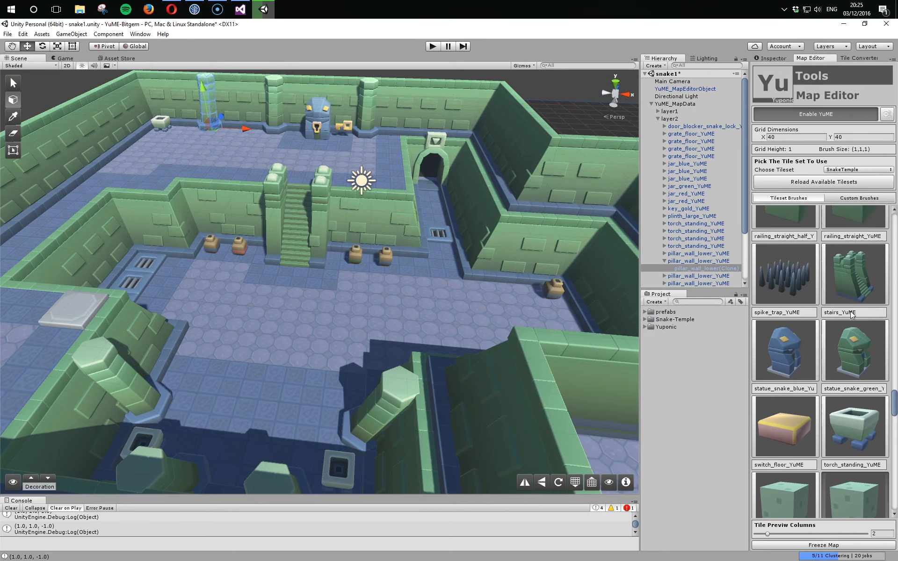
scroll(823, 366, down, 2)
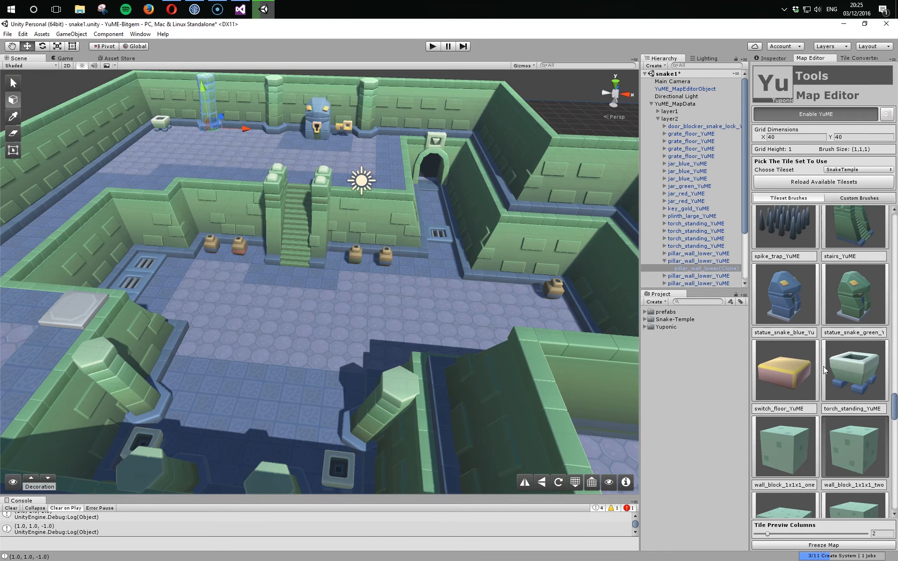
scroll(823, 368, down, 6)
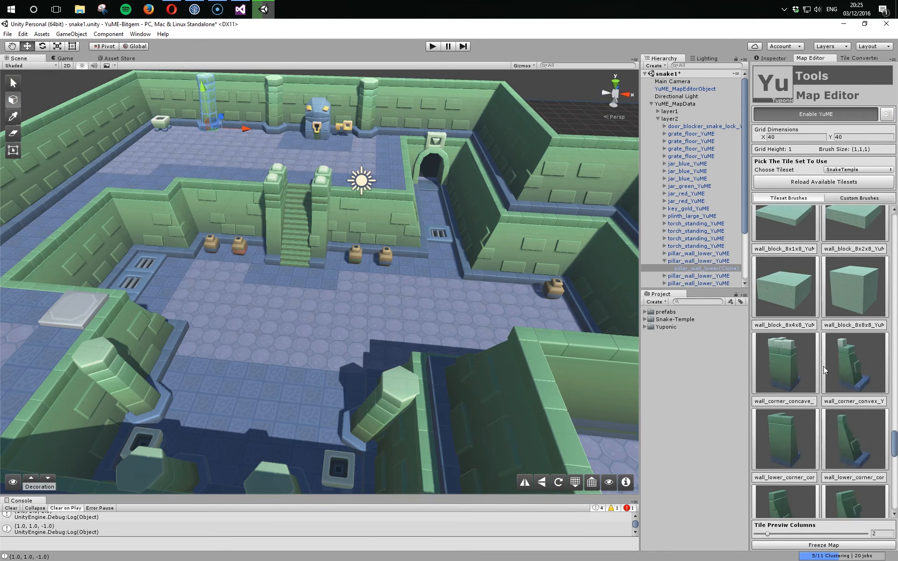
scroll(823, 369, down, 6)
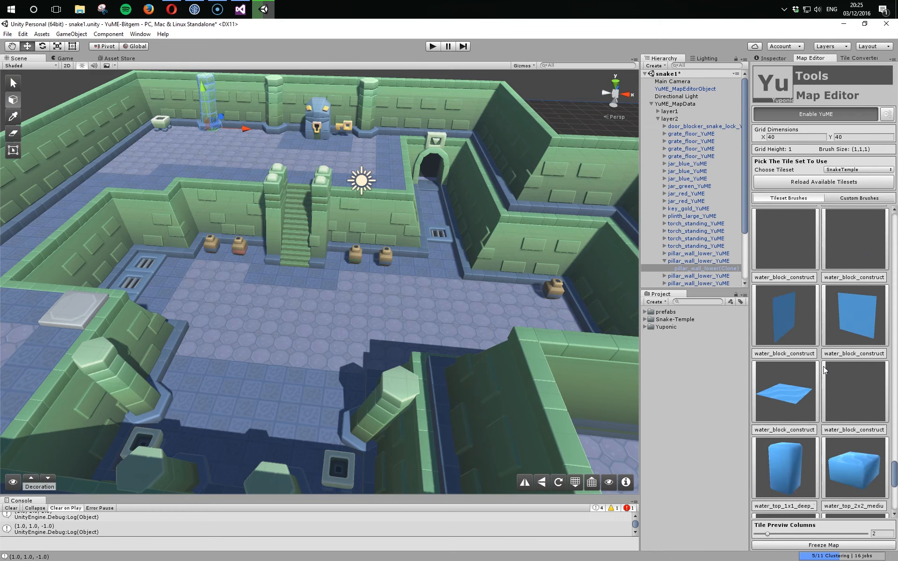
scroll(823, 366, up, 5)
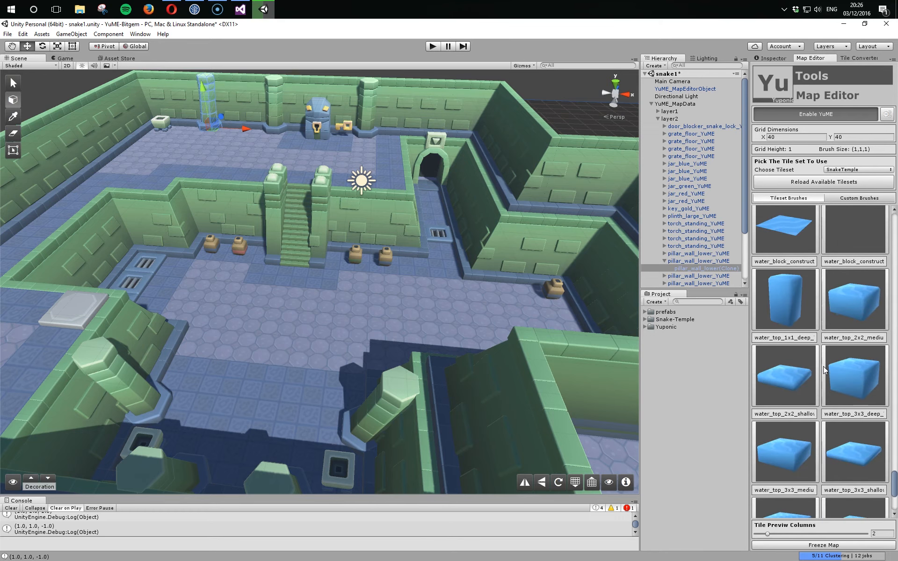
scroll(823, 366, up, 3)
- Collapse the expanded lower wall pillar object under layer2 in the scene hierarchy
click(665, 261)
alt+drag(381, 277, 338, 330)
alt+scroll(363, 317, up, 10)
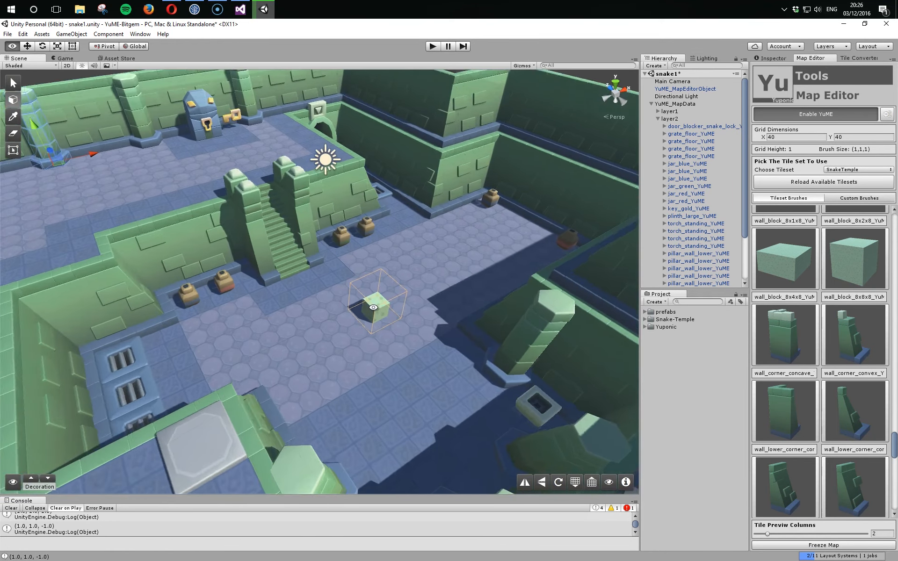
alt+scroll(383, 335, down, 5)
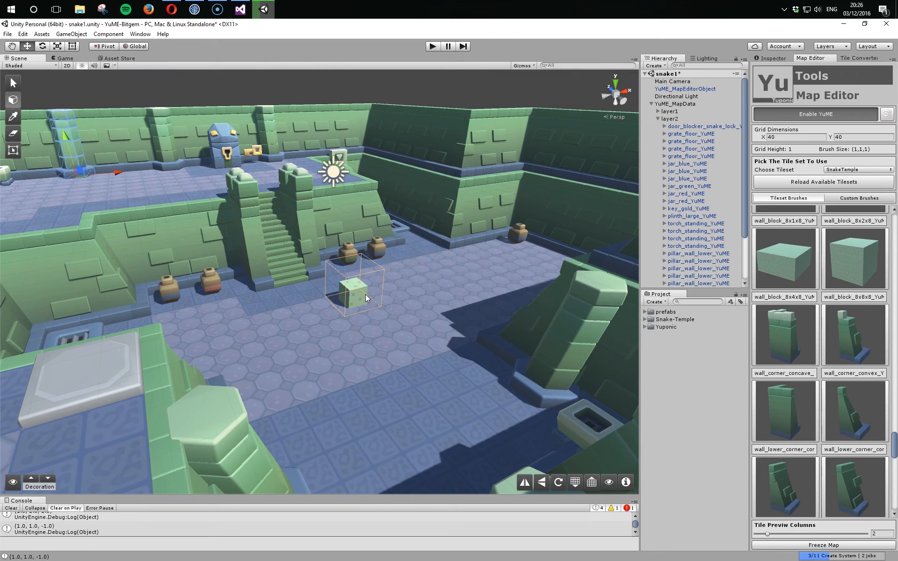